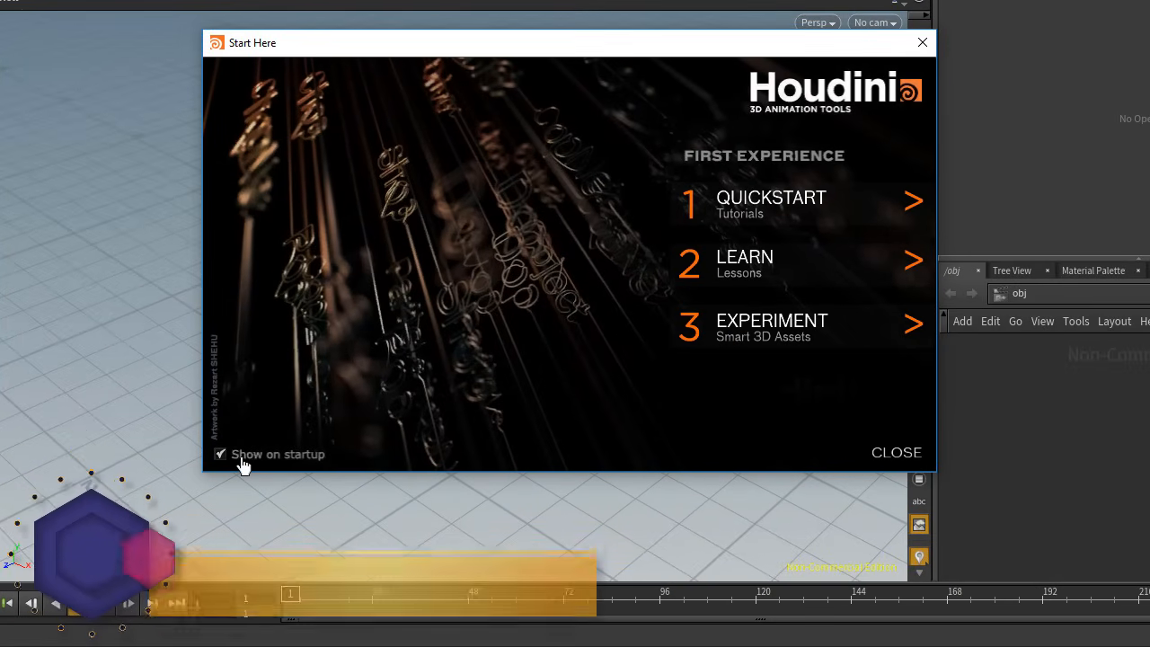
- Turn off showing the Start Here window on startup and close that window
left_click(223, 456)
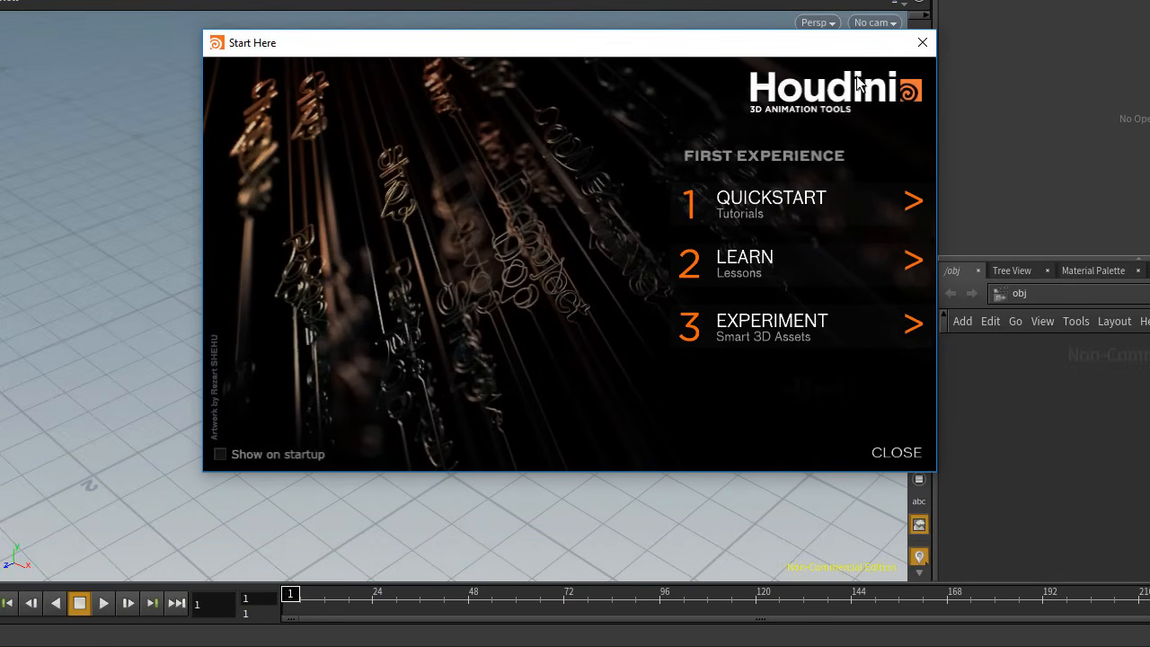
left_click(922, 43)
- Toggle the option that opens the "Start Here" pane at startup on and back off
left_click(215, 33)
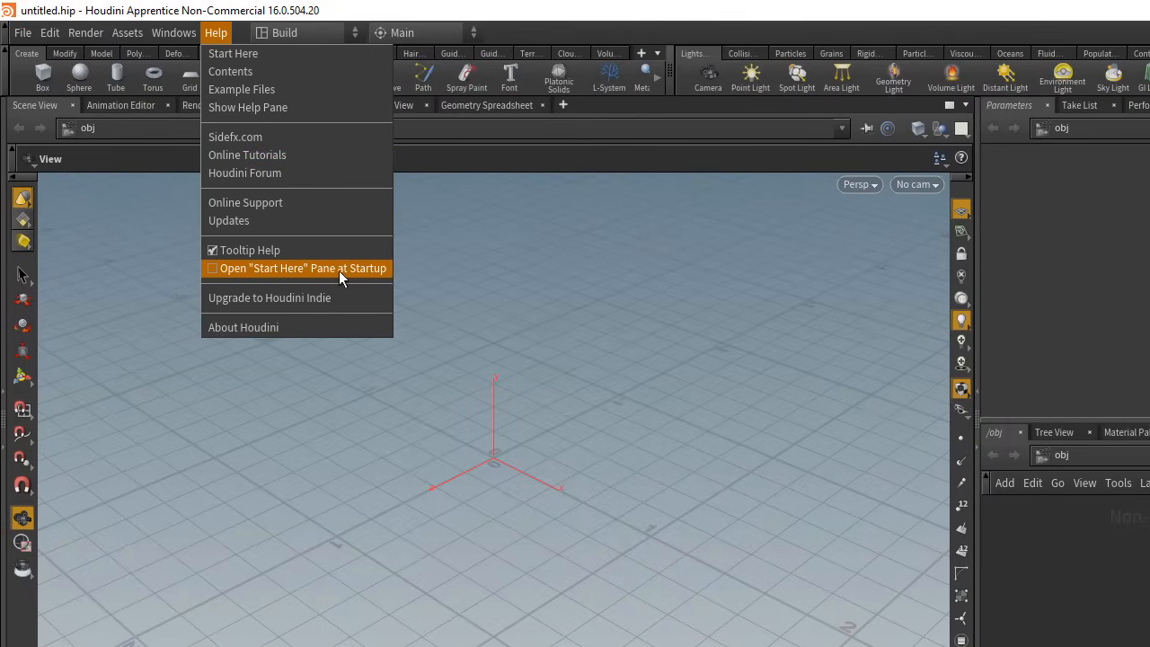
left_click(213, 269)
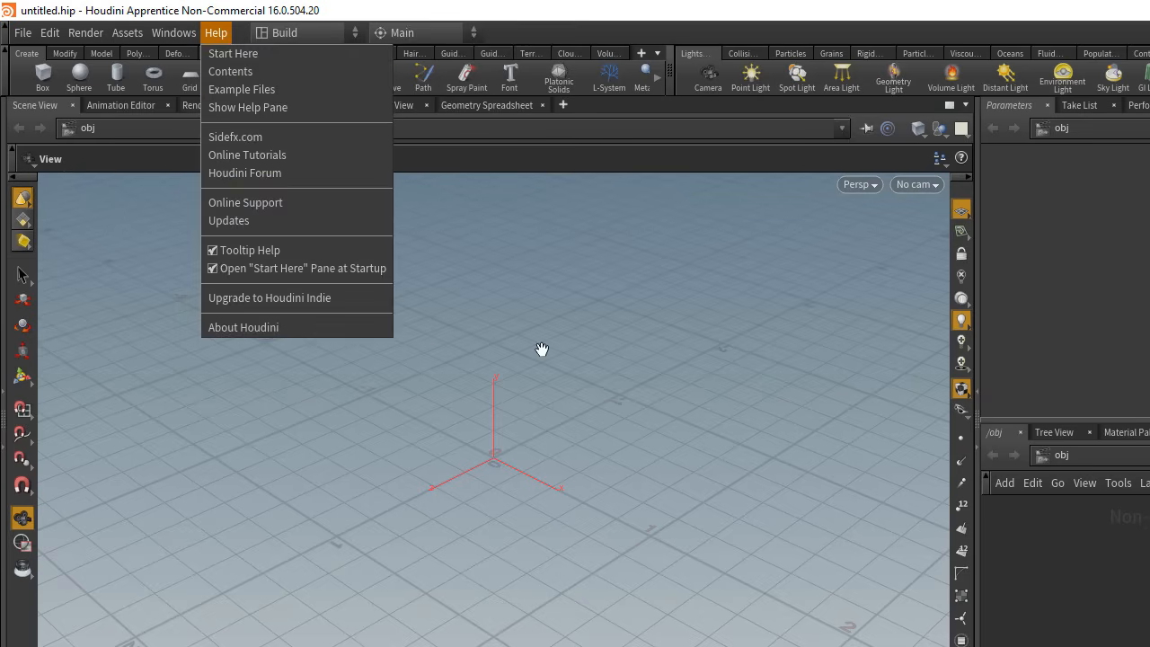
left_click(541, 350)
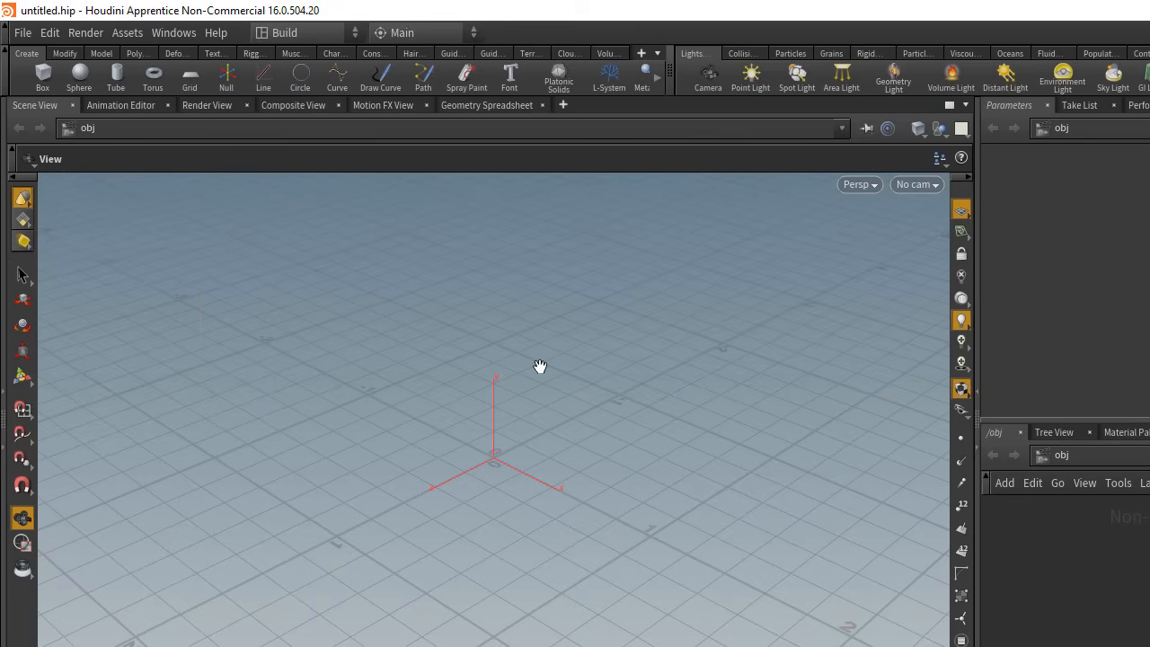
left_click(217, 34)
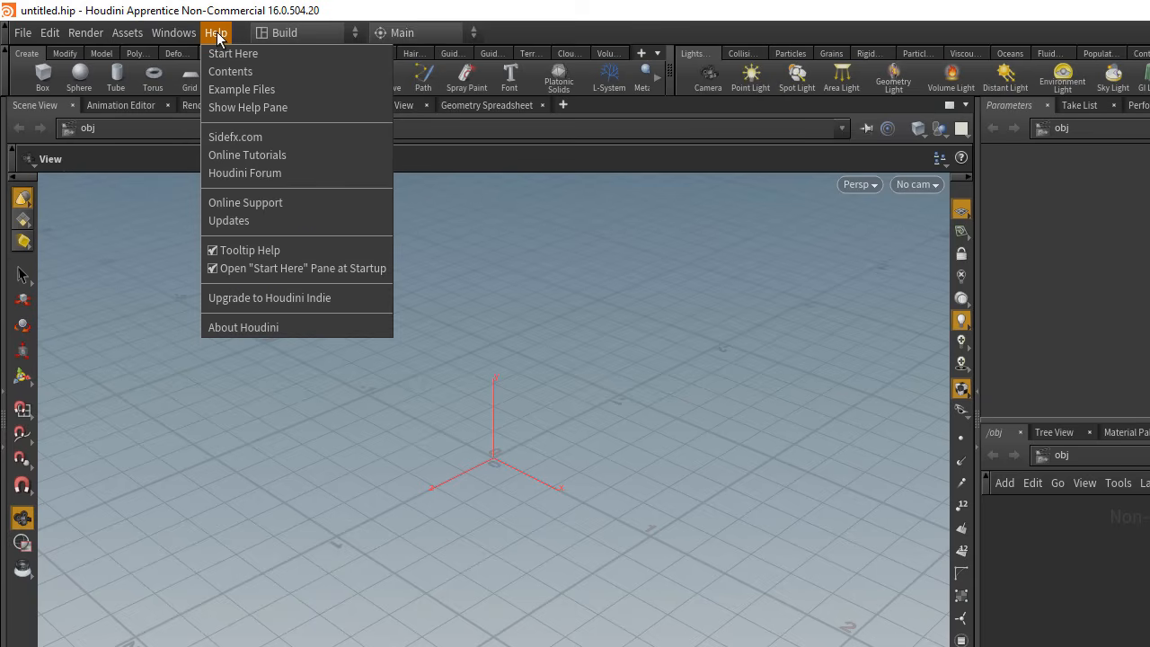
left_click(265, 272)
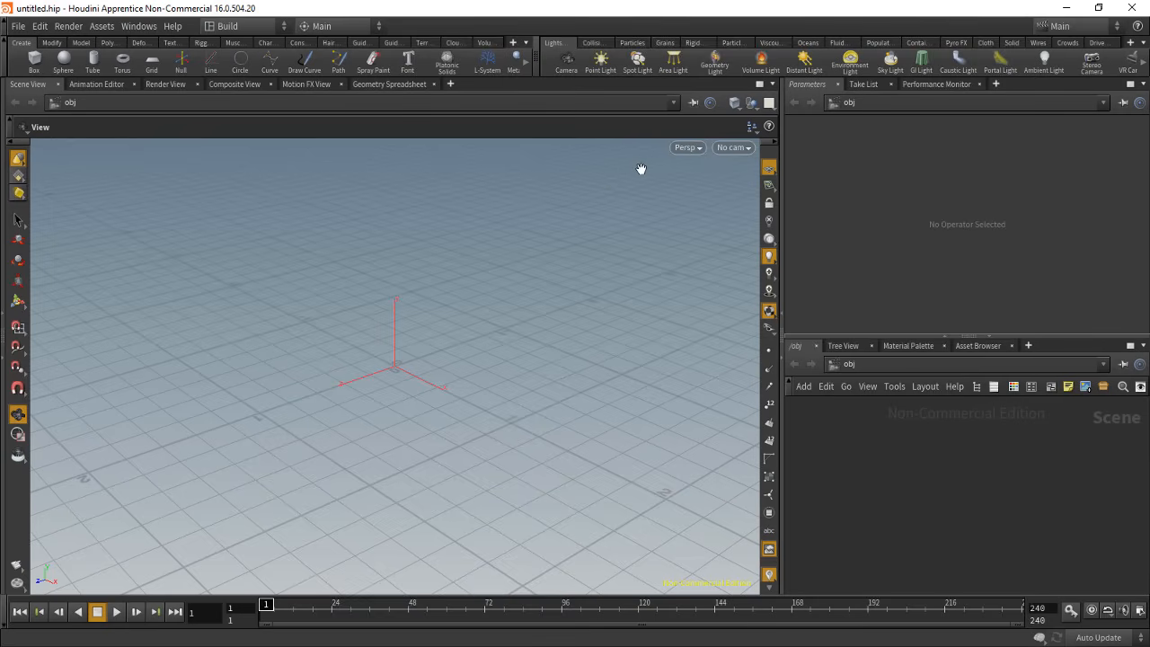
- Maximize the scene view pane and restore the layout, and do the same for the network editor pane
key("ctrl+b")
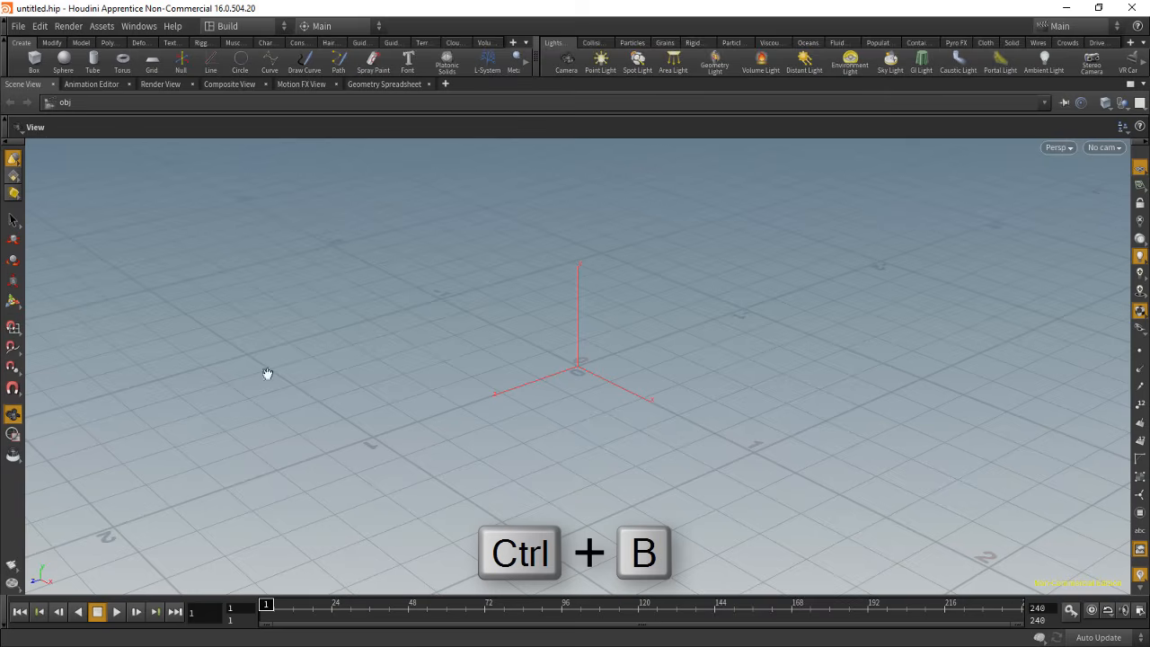
key("ctrl+b")
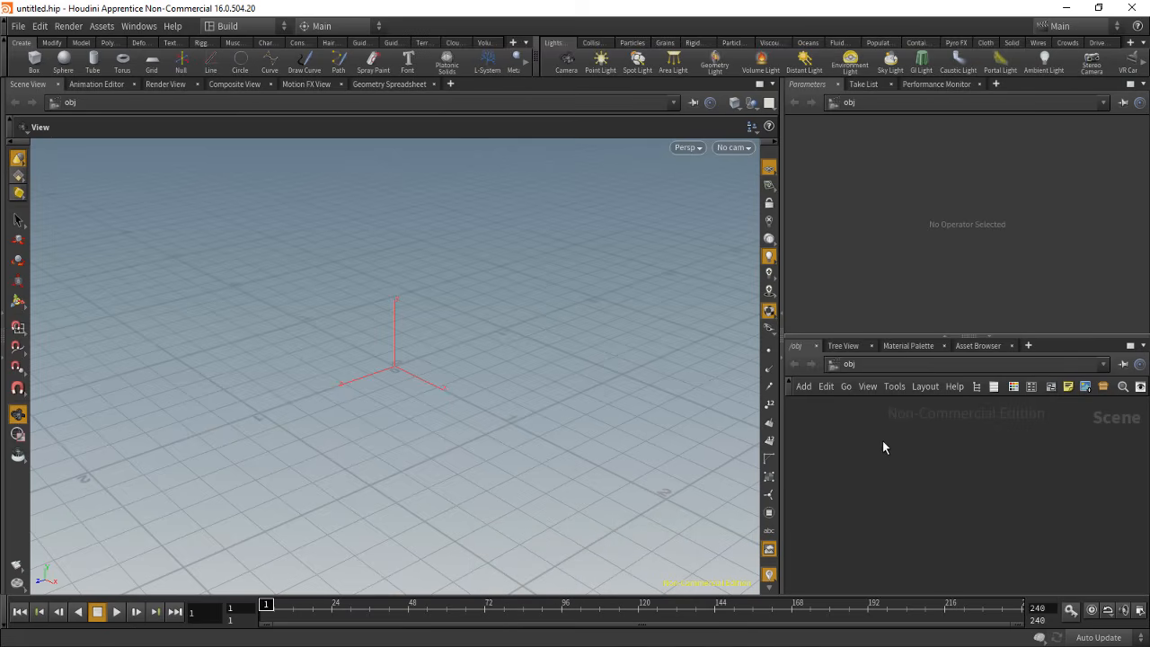
key("ctrl+b")
key("ctrl+b")
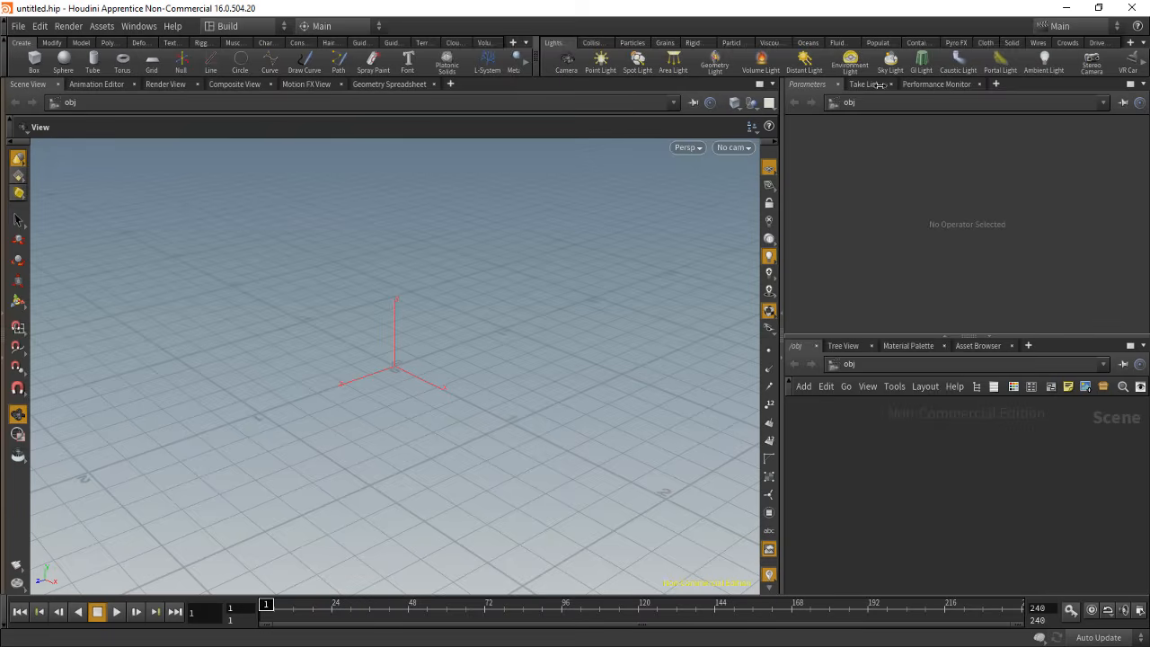
- Show the Performance Monitor maximized, restore the layout and return that pane to Parameters
left_click(931, 83)
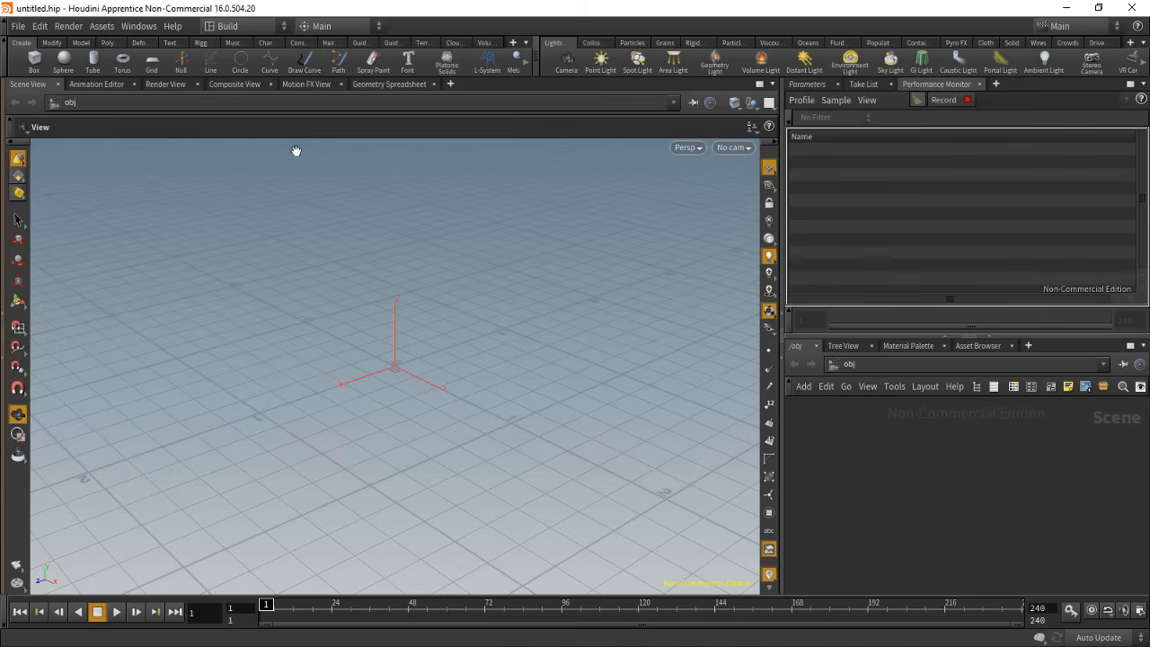
key("ctrl+b")
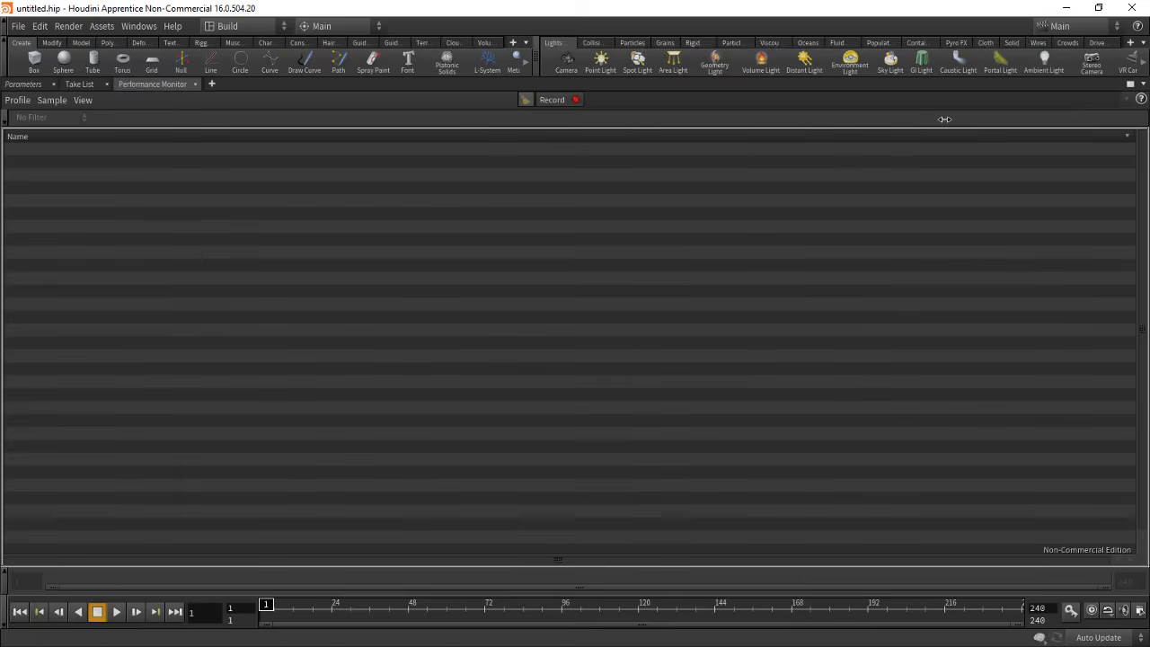
key("ctrl+b")
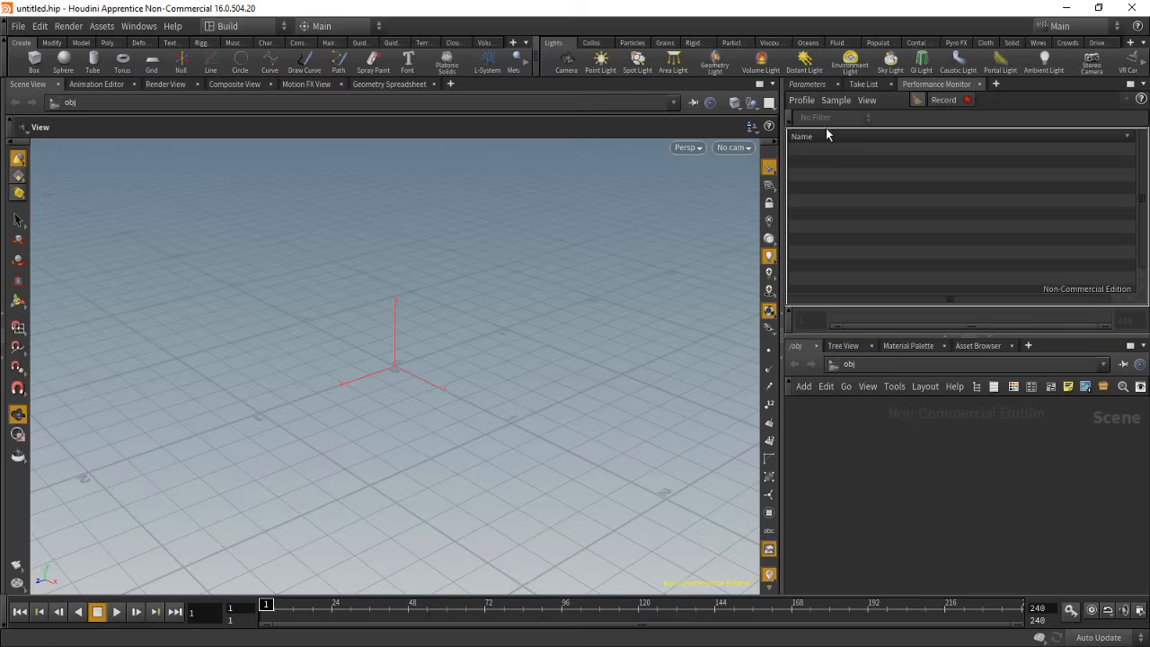
left_click(815, 84)
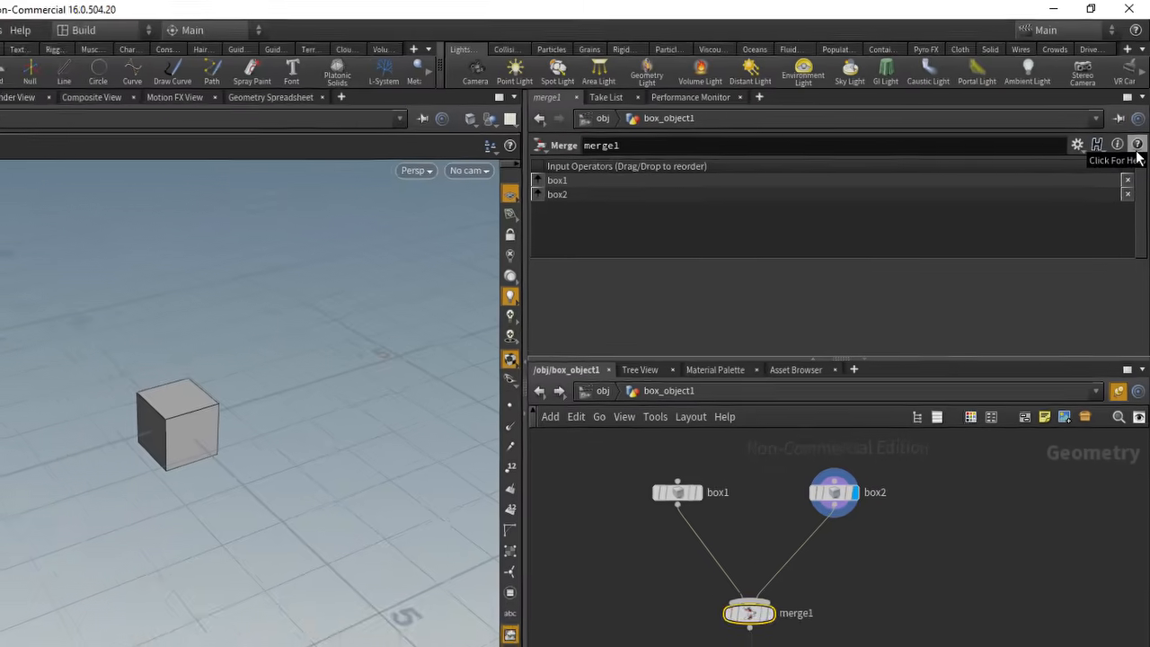
- Open the help page for the Merge node, look through its description and examples, and close it
left_click(1137, 164)
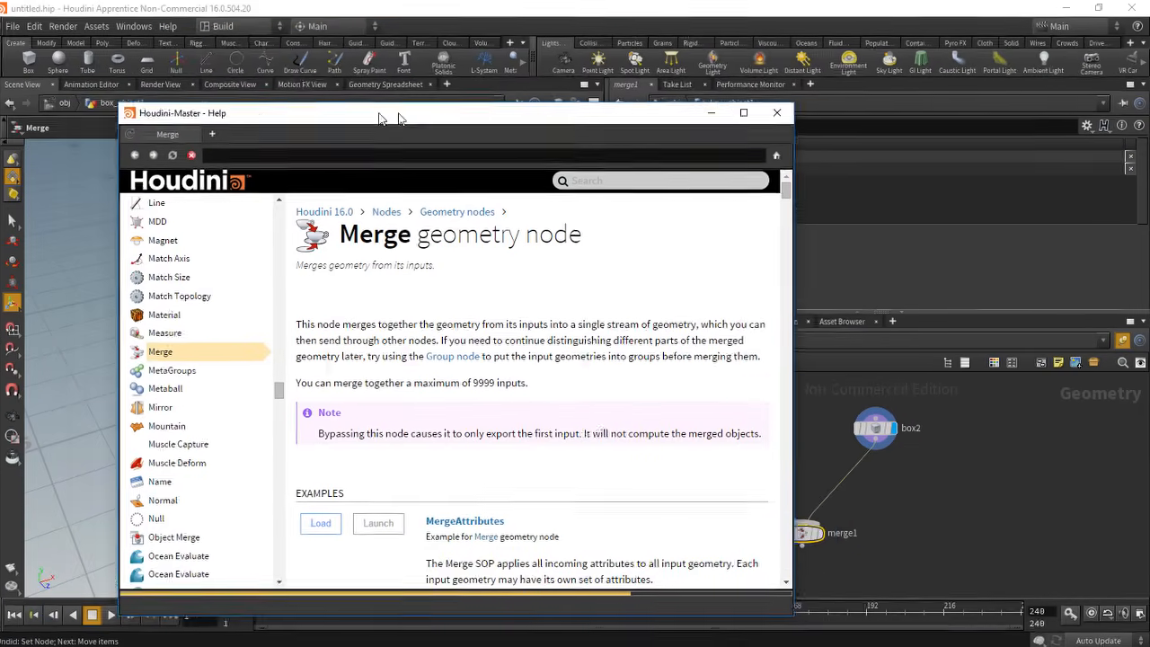
left_click_drag(382, 114, 418, 41)
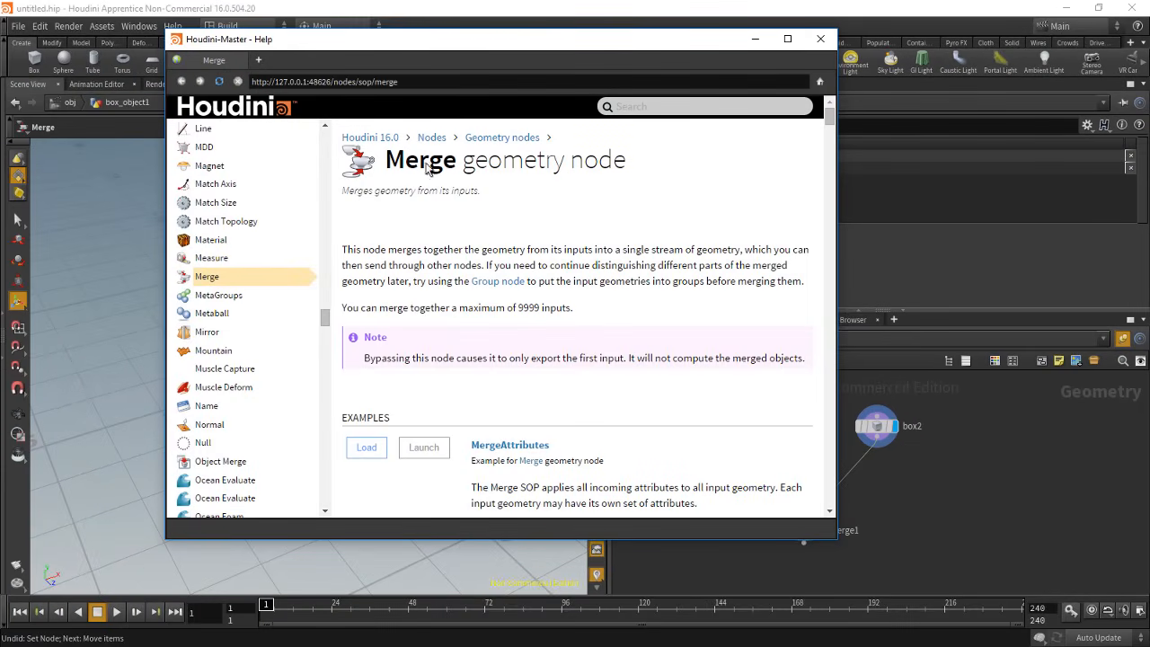
scroll(510, 307, "down", 10)
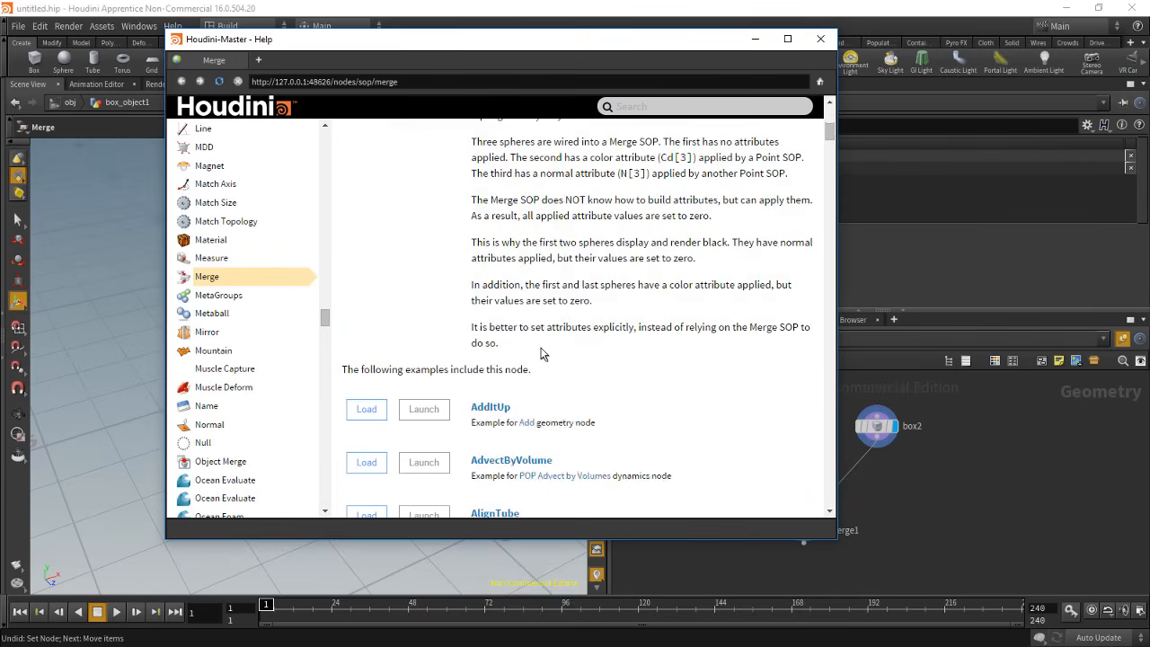
left_click(821, 39)
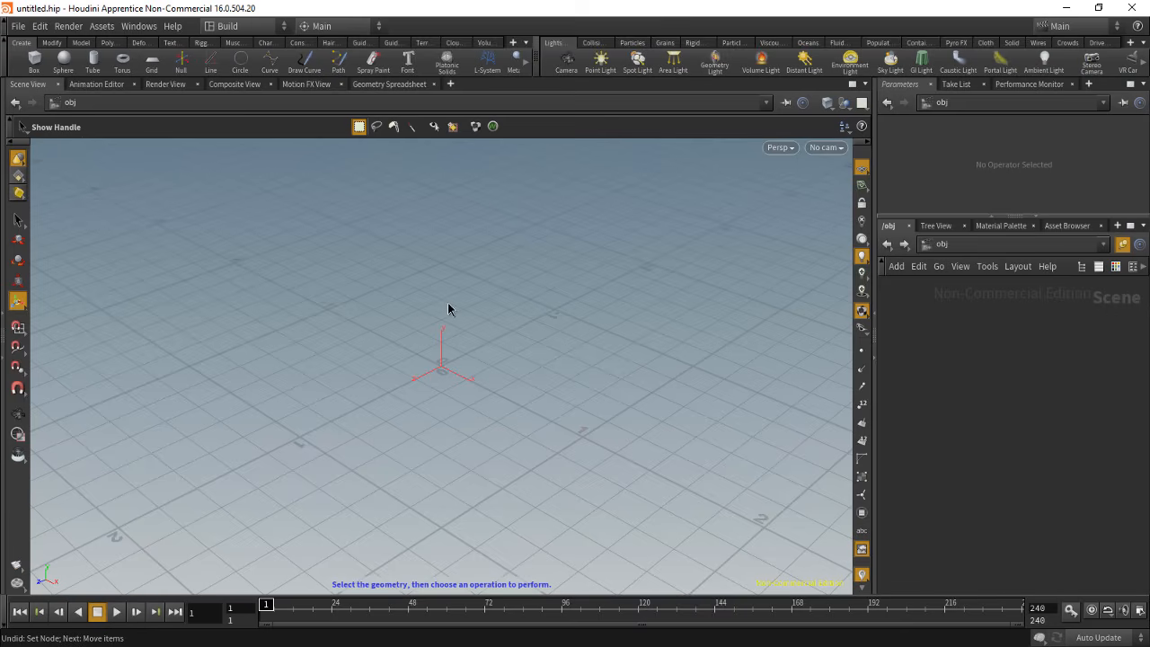
key("Tab")
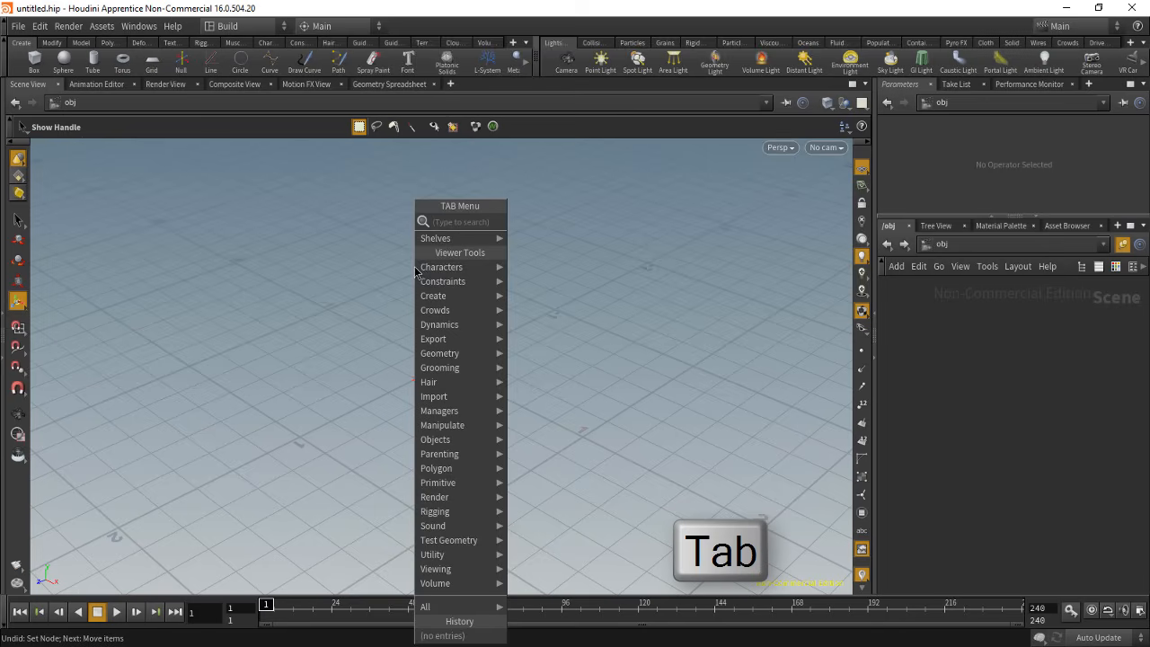
left_click(981, 375)
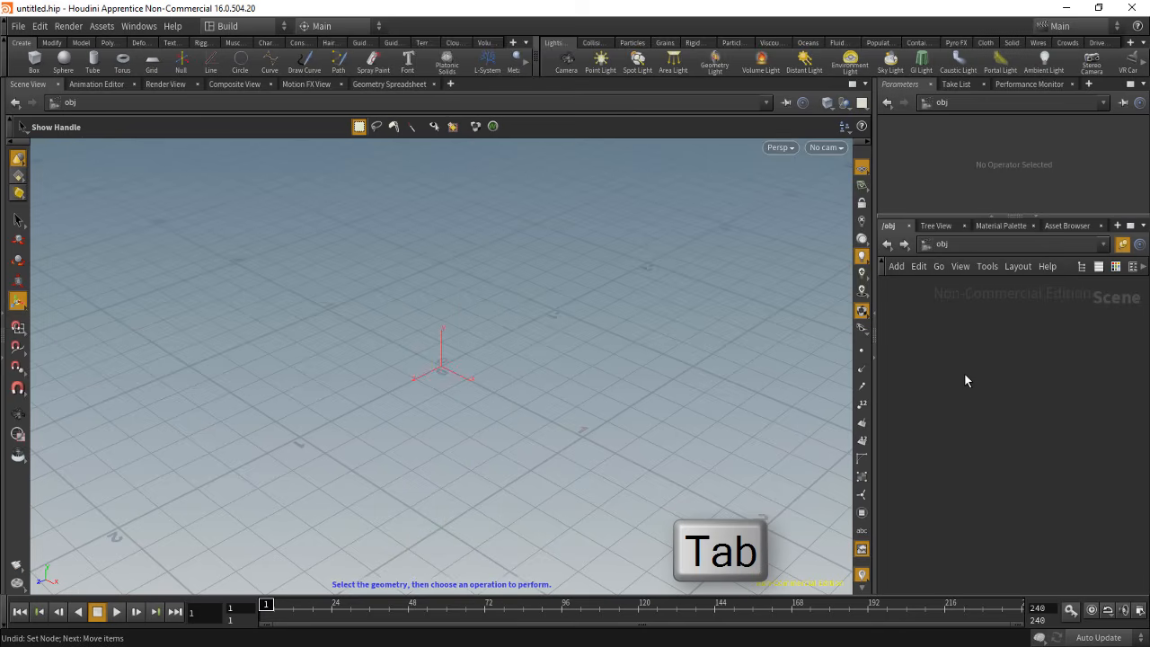
key("Tab")
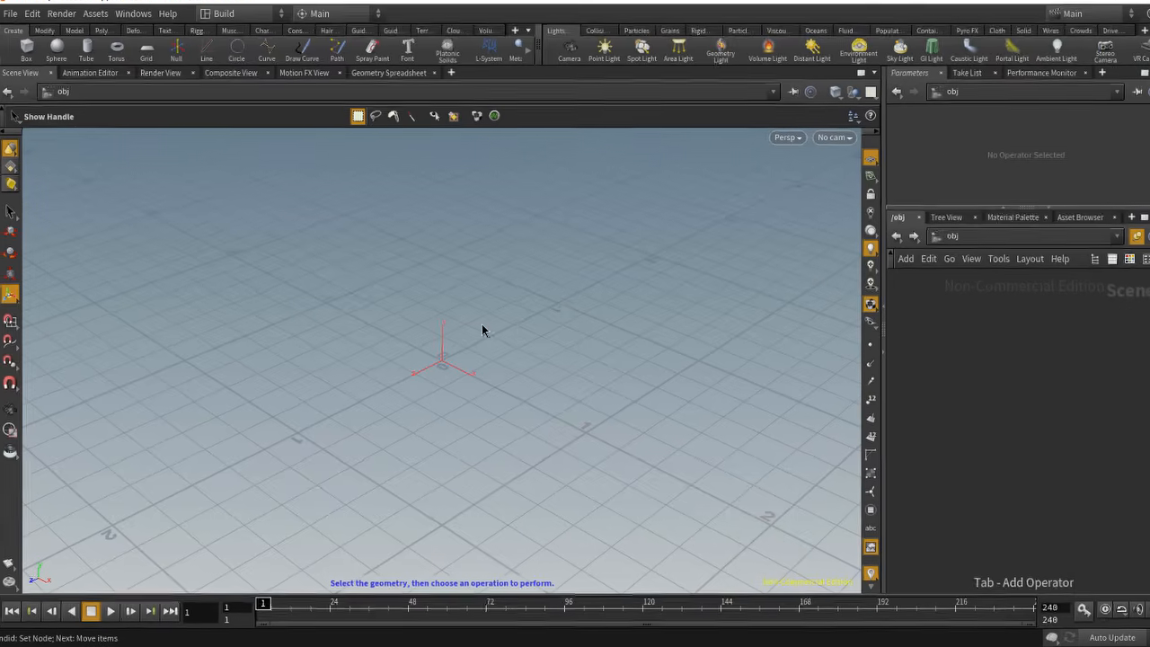
- Add the Pig Head test geometry at the scene origin
key("Tab")
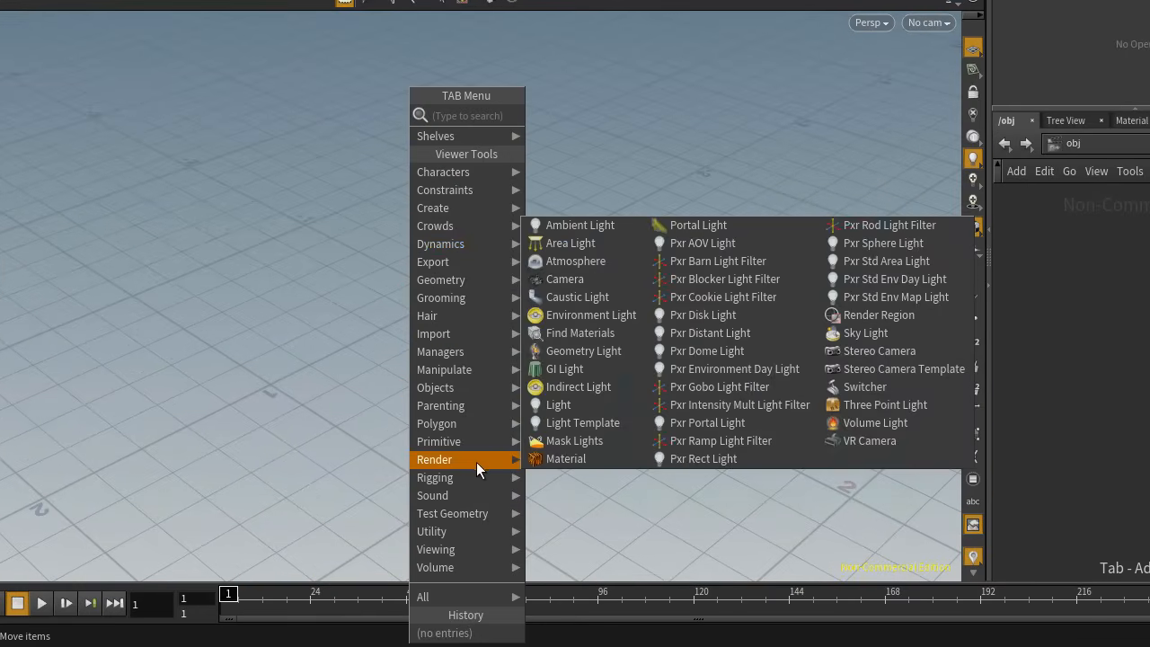
mouse_move(453, 519)
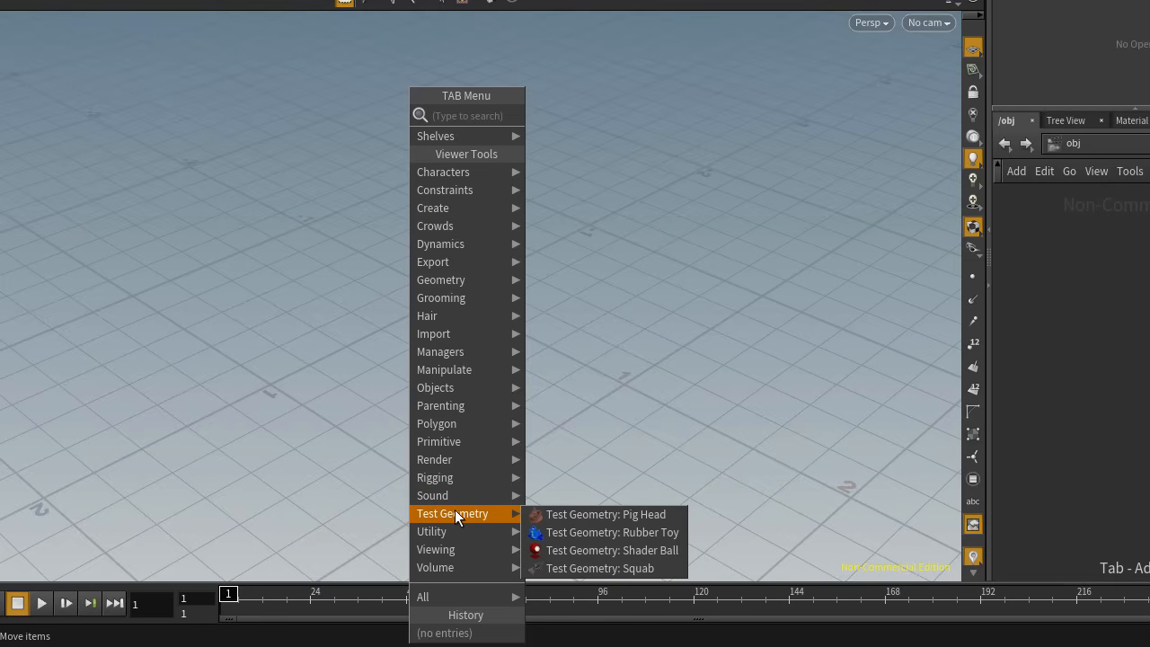
left_click(600, 516)
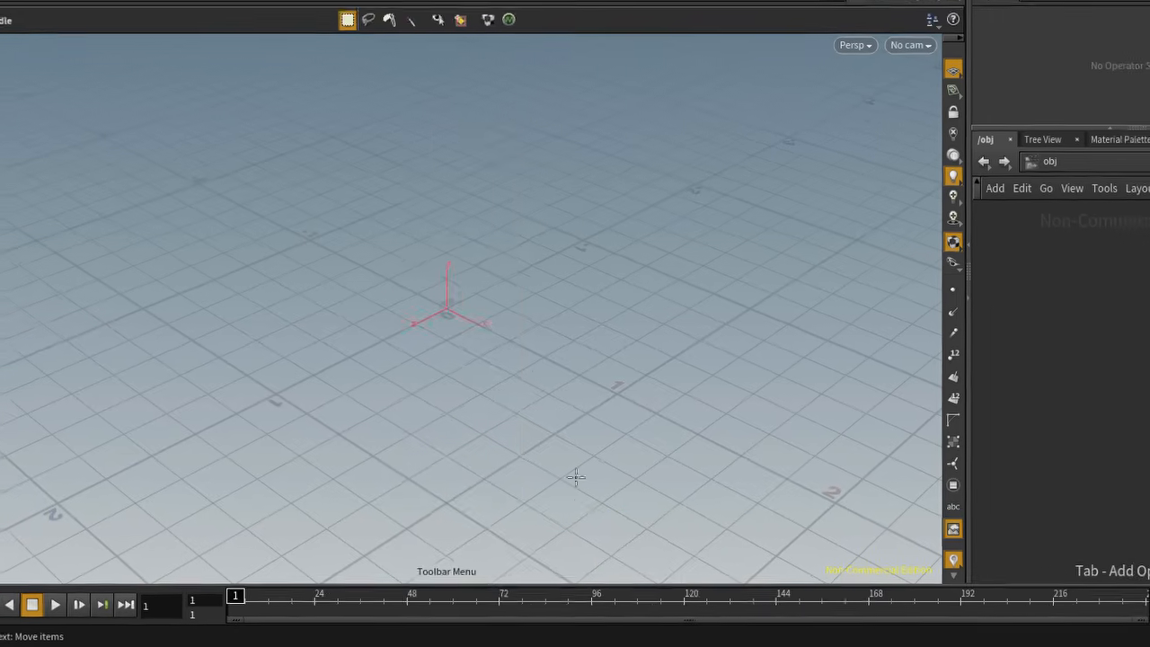
key("Return")
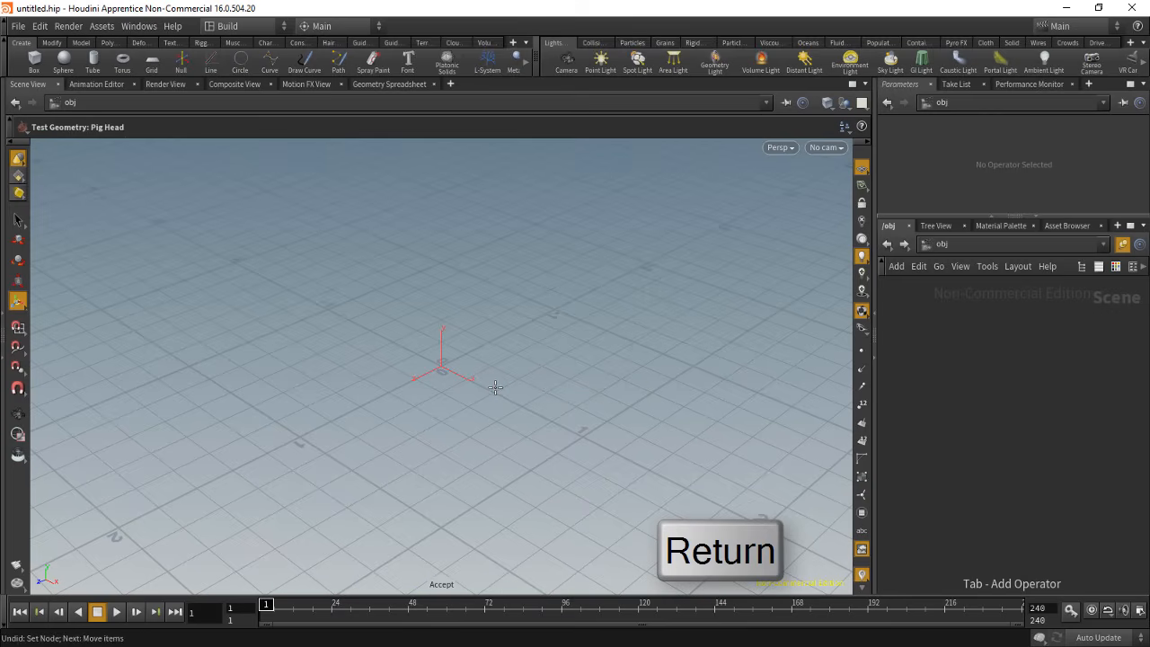
left_click_drag(546, 479, 566, 333, "alt")
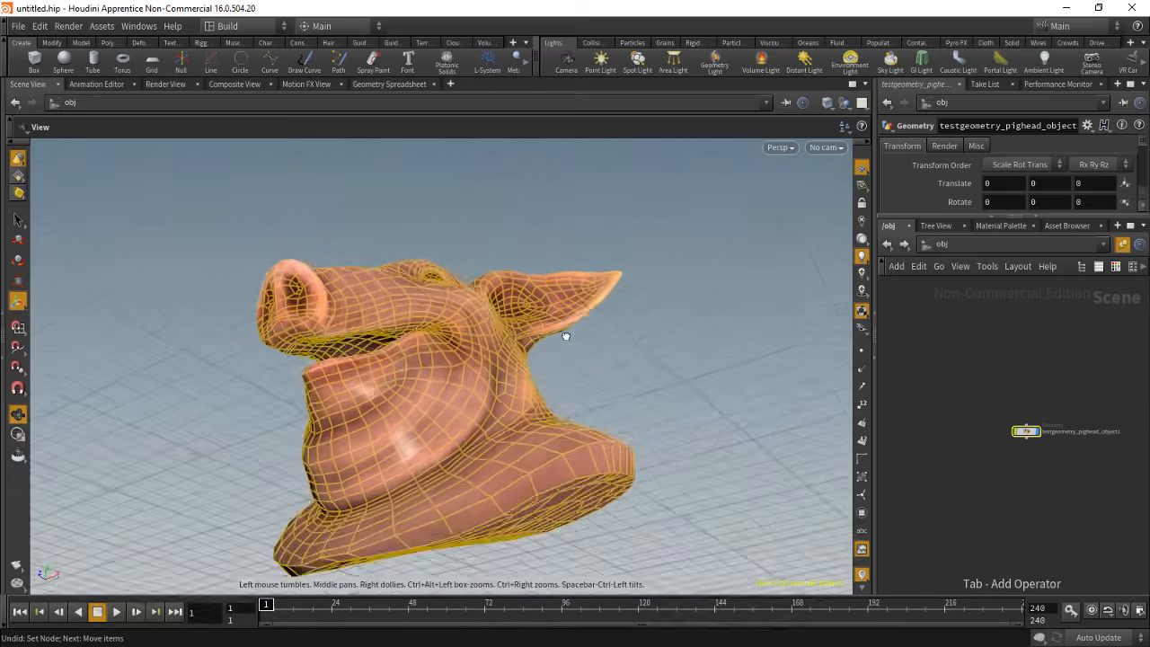
- Place the Squab test geometry on the ground to the left of the pig head
key("Tab")
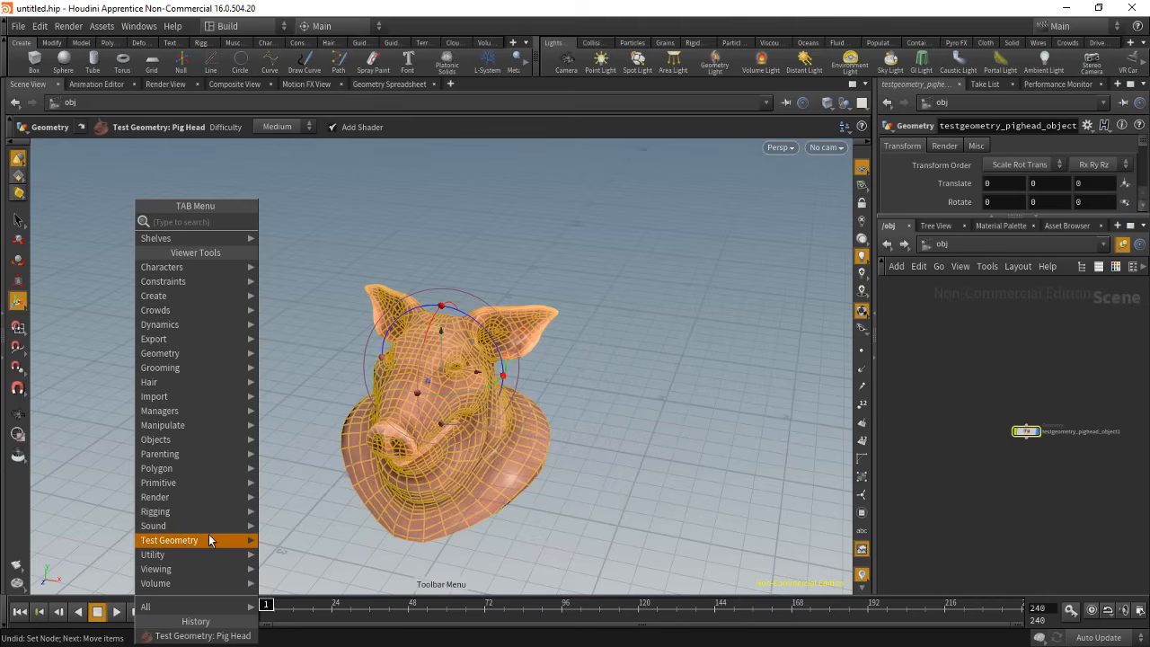
mouse_move(210, 539)
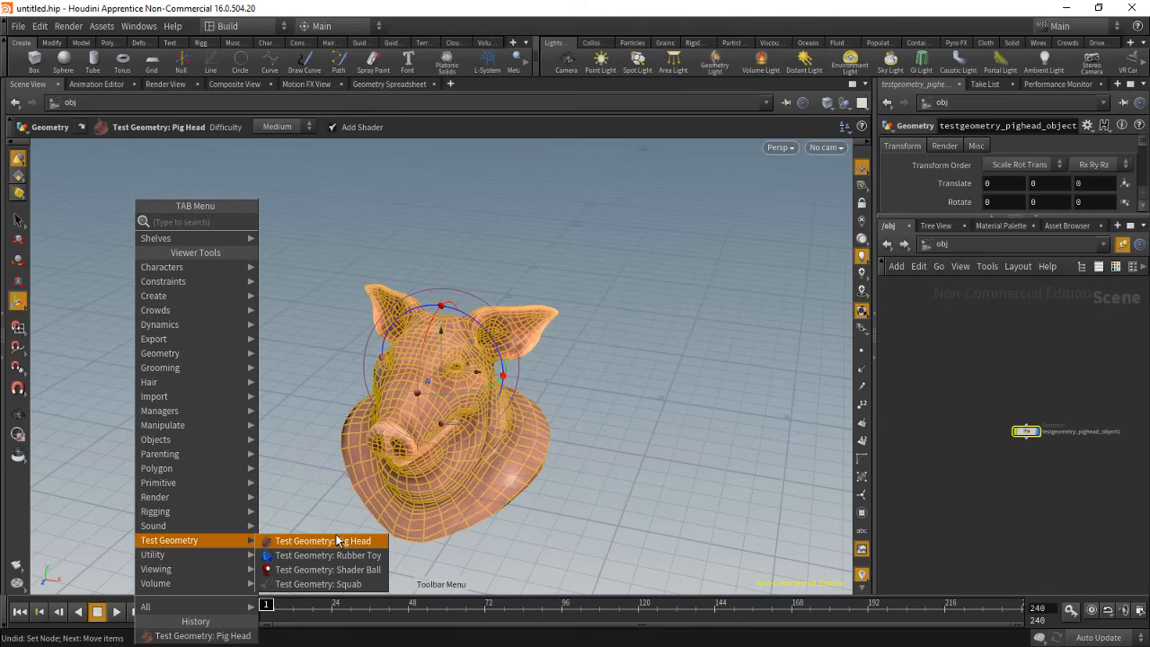
left_click(337, 584)
left_click(227, 389)
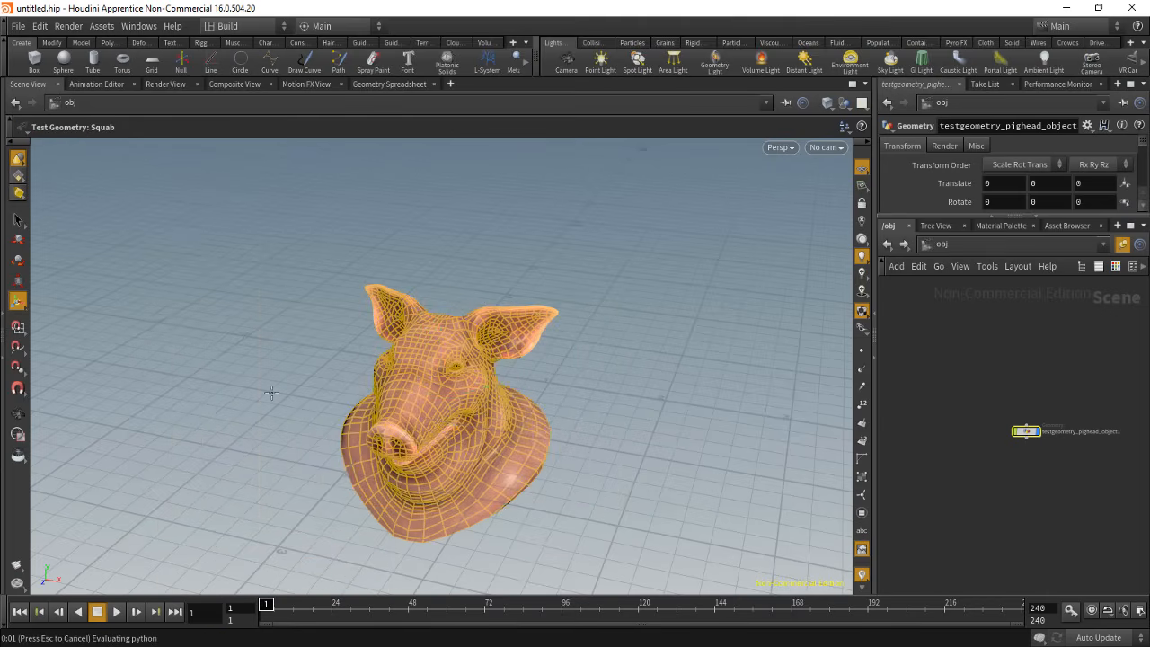
- Place the Shader Ball test geometry on the ground to the right of the pig head
key("Tab")
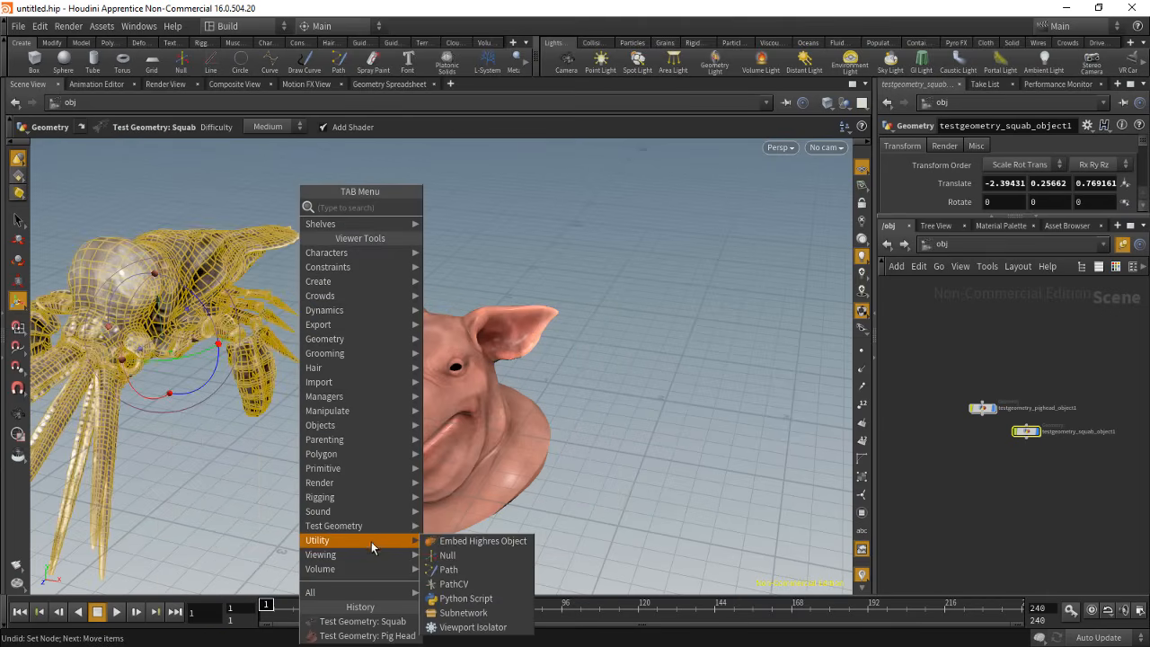
mouse_move(379, 552)
mouse_move(383, 526)
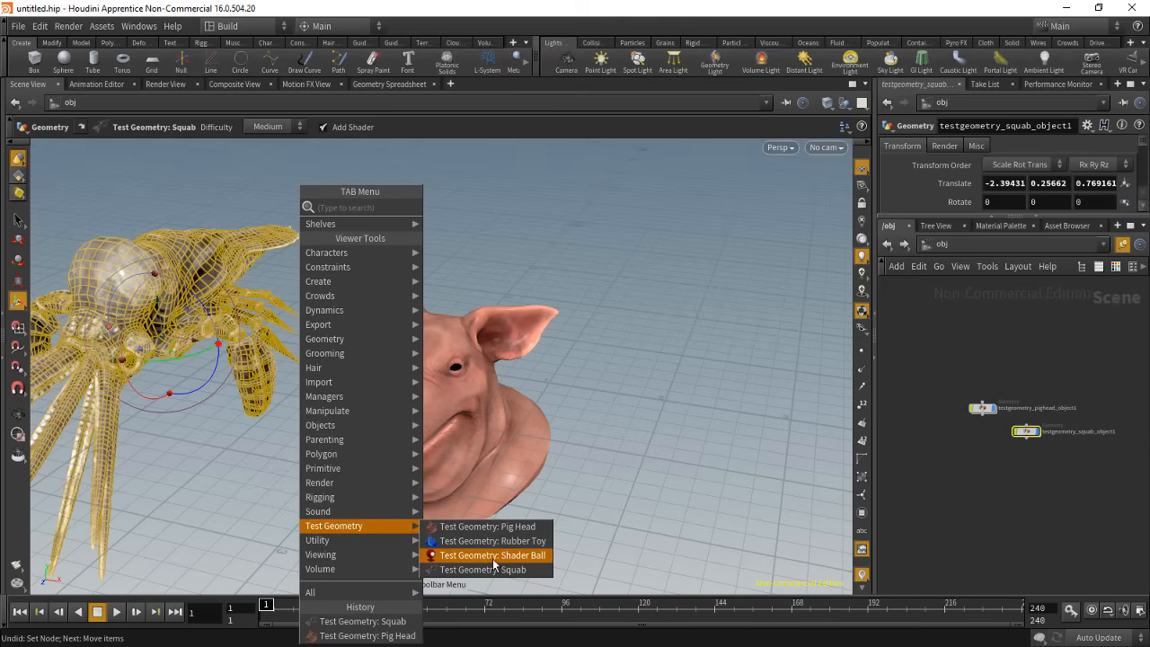
left_click(492, 555)
left_click(633, 517)
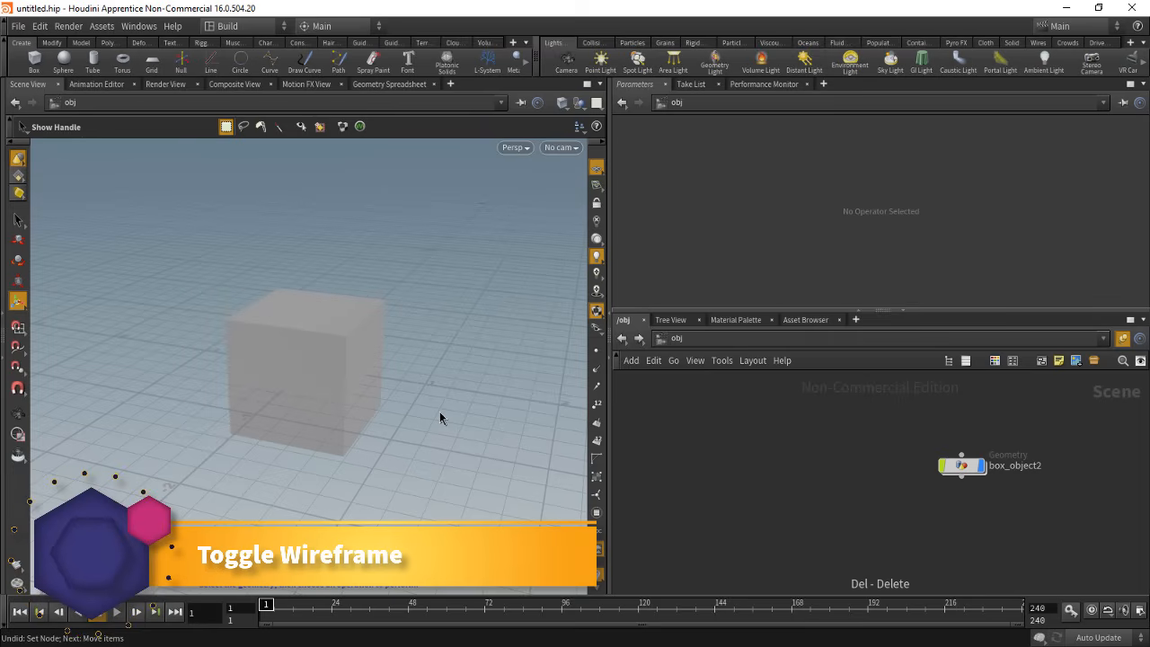
- Toggle the box's viewport display between wireframe and shaded, and toggle the wires shown over shaded surfaces
key("w")
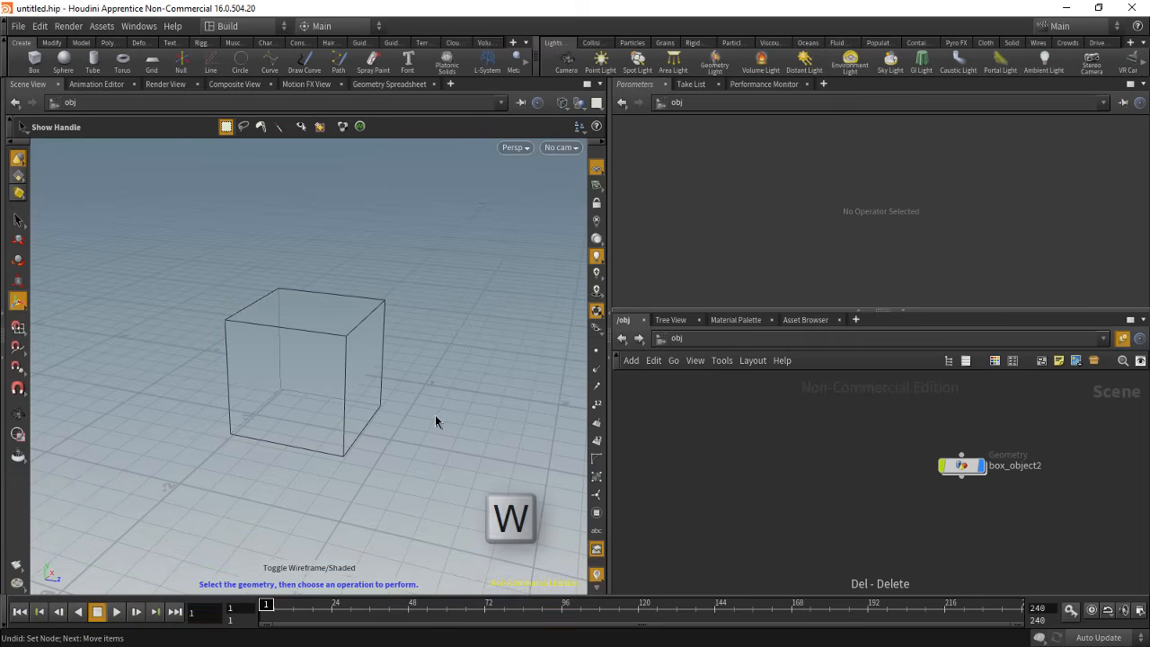
key("w")
key("w")
key("shift+w")
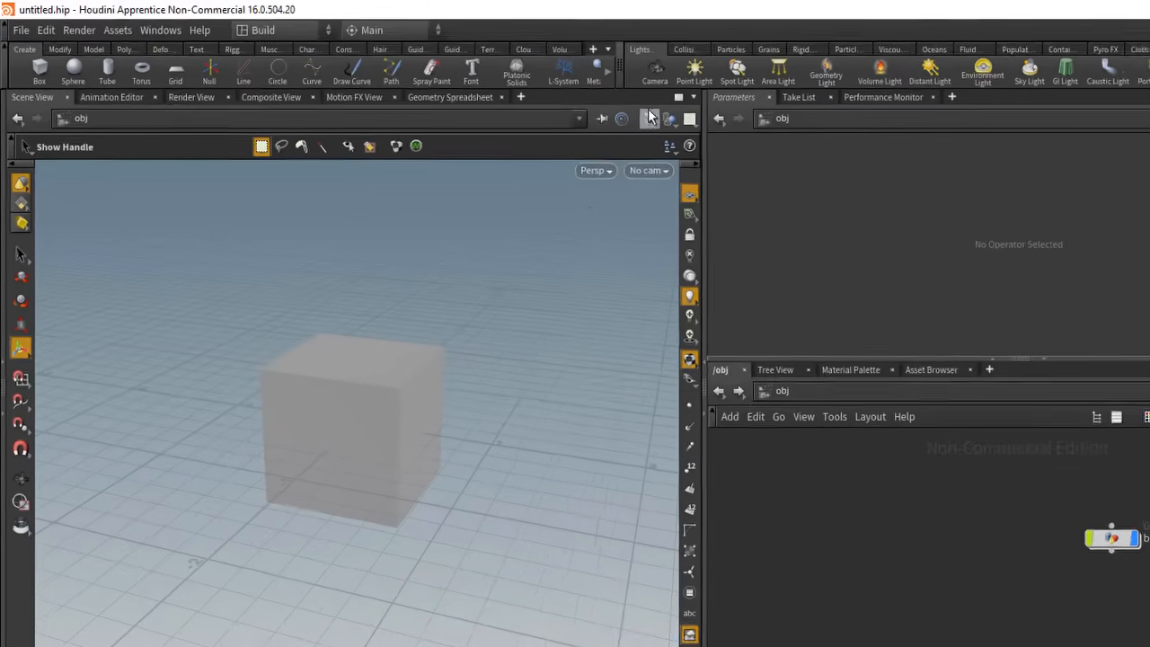
- Set the viewport shading mode to Wireframe and reopen the list of shading modes
left_click(649, 118)
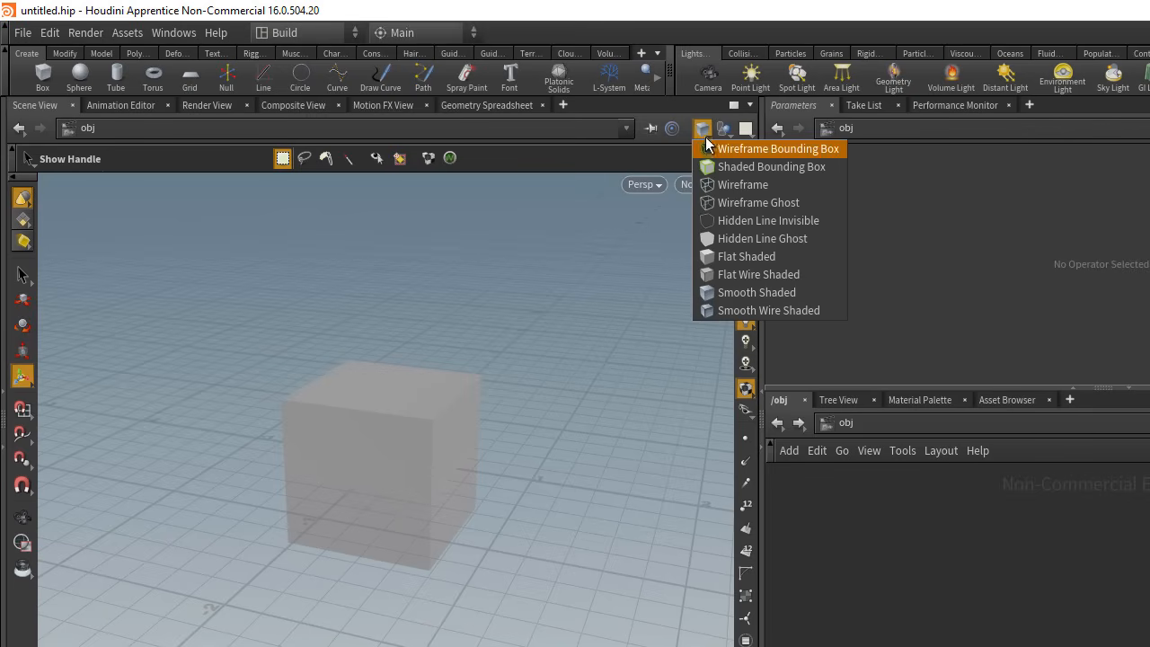
left_click(728, 184)
left_click(703, 129)
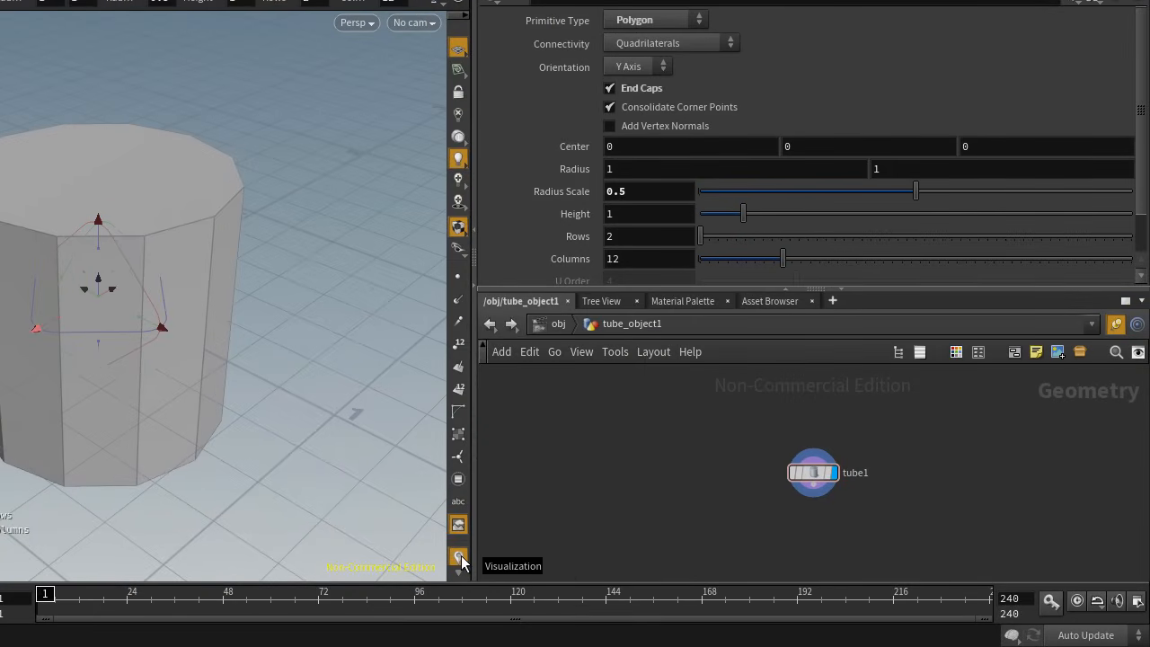
- Add a new Color visualizer to the scene's visualizers and move its edit window clear of the node network
scroll(461, 557, "down", 3)
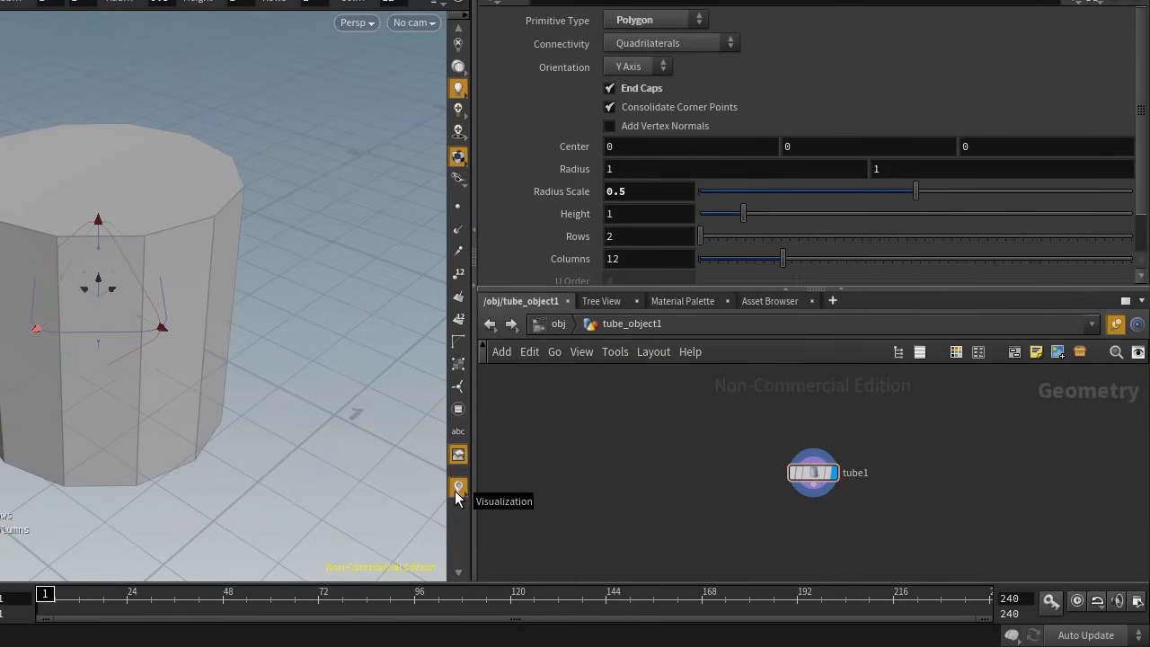
left_click(457, 22)
left_click(467, 21)
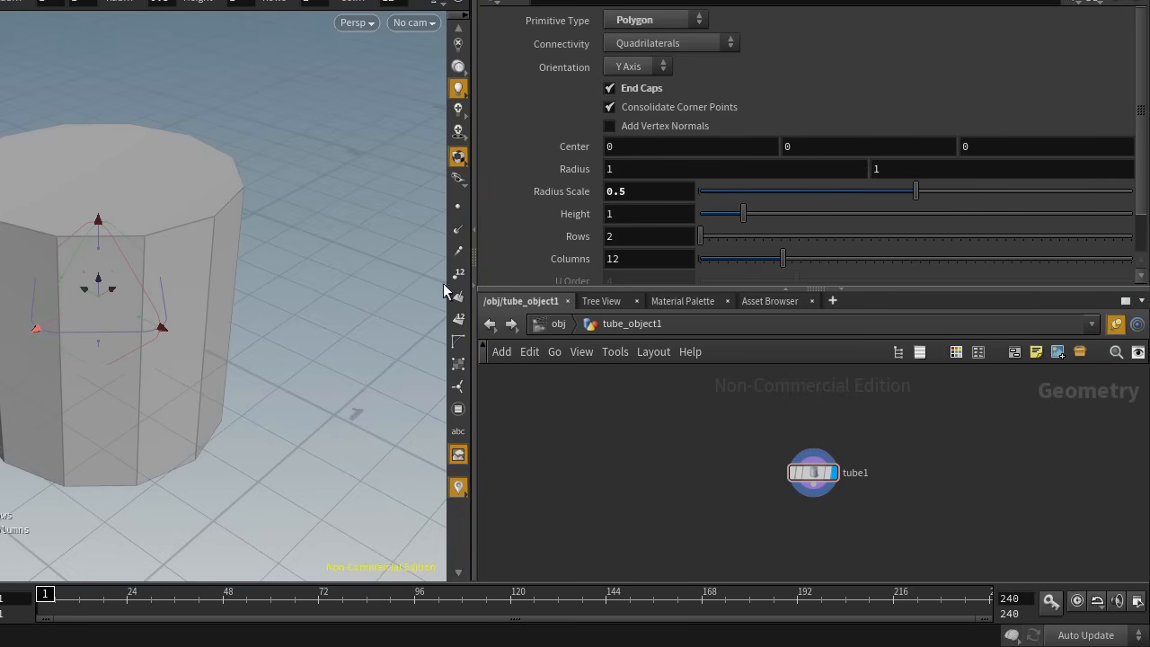
left_click(460, 484)
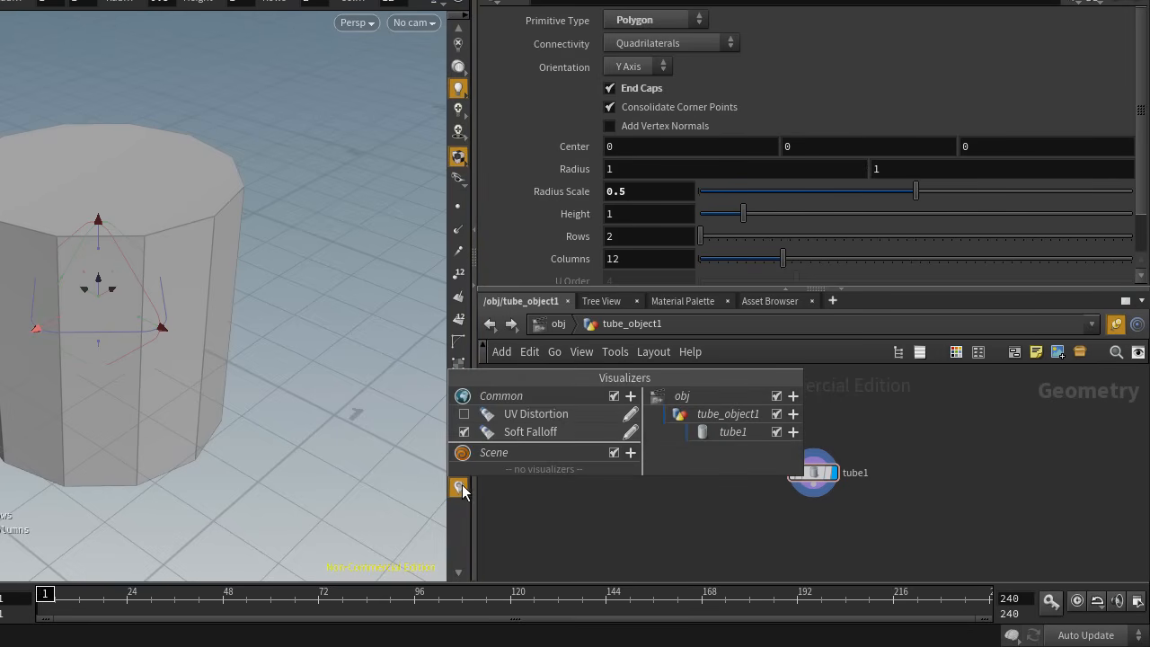
left_click(631, 454)
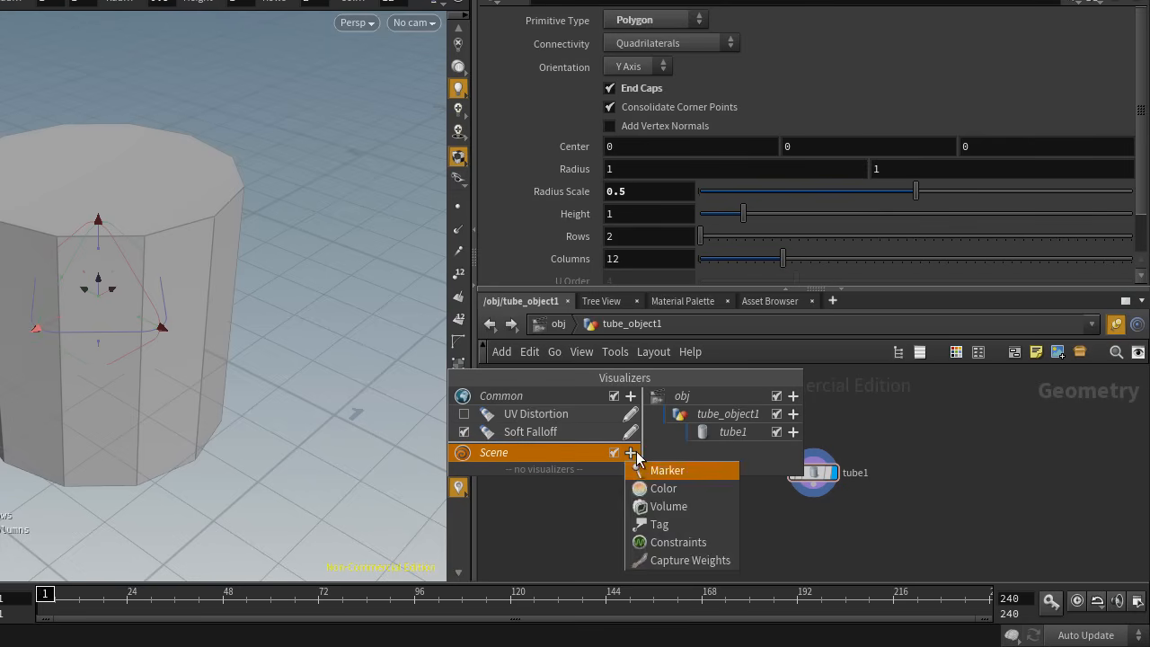
left_click(685, 490)
left_click_drag(650, 133, 324, 24)
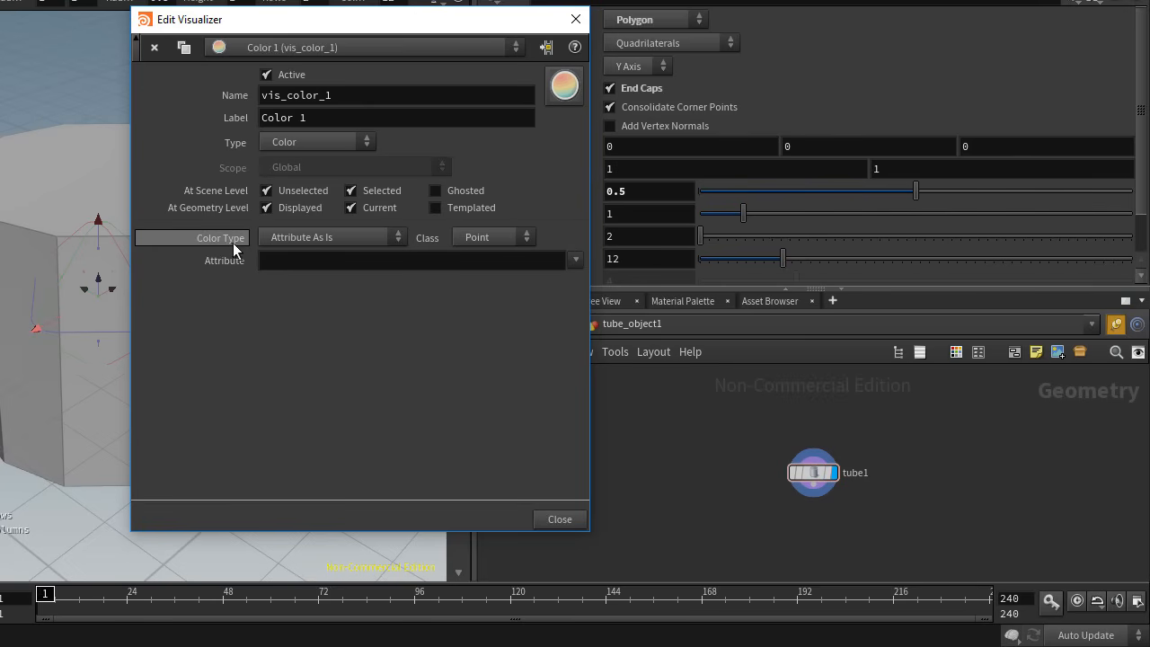
- Set the color visualizer's Color Type to Polygon Vertex Count and close the visualizer editor
left_click(342, 235)
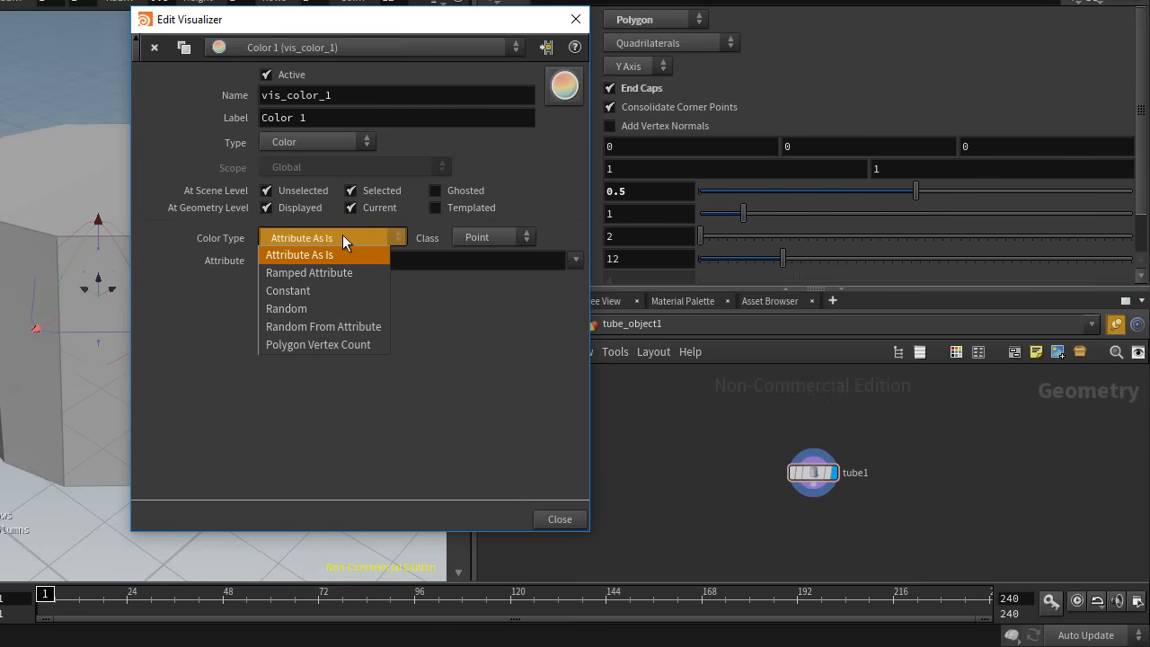
left_click(345, 347)
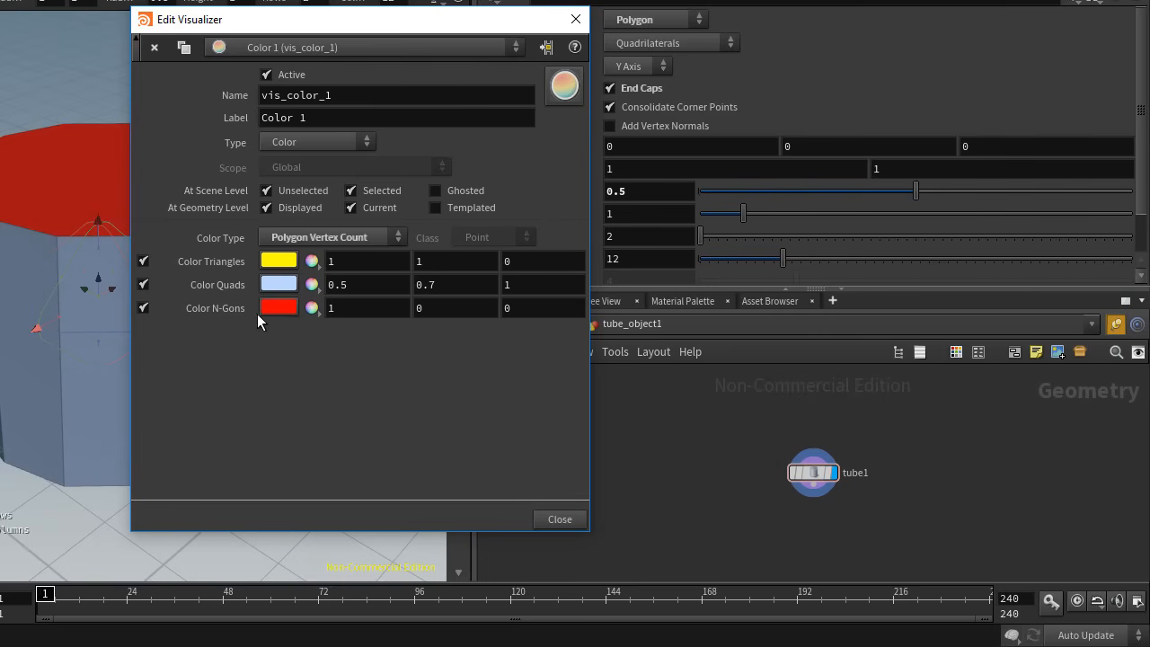
left_click(576, 18)
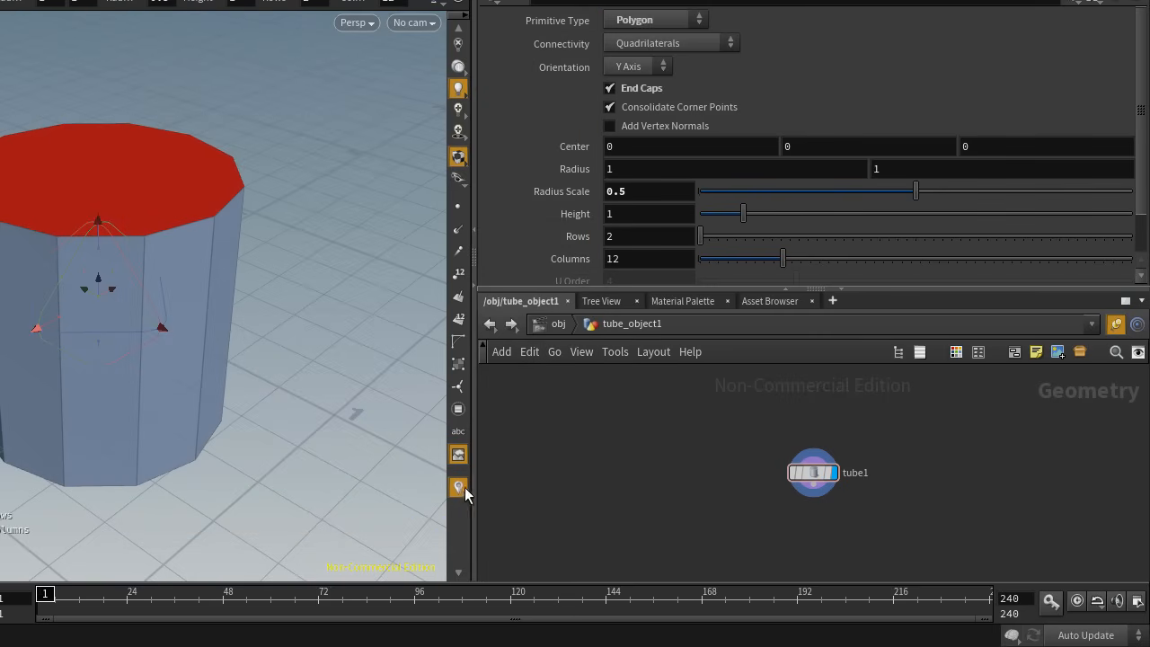
- Toggle the Color 1 visualizer off and back on, and inspect the tube's sides and end cap from several angles
left_click(459, 487)
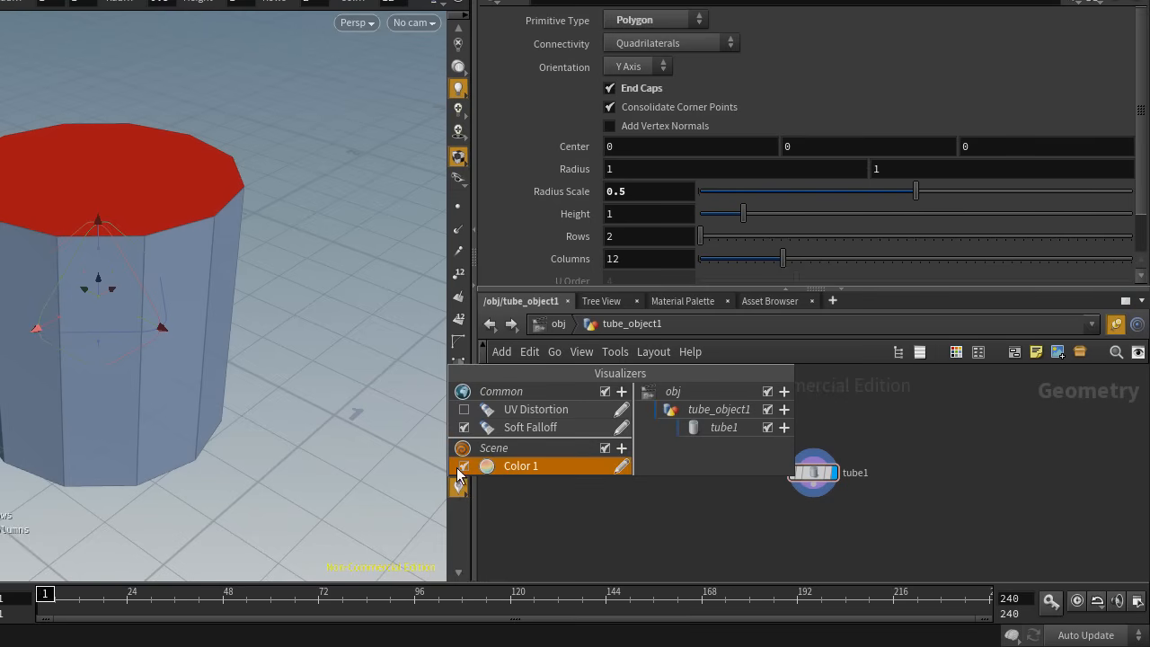
left_click(462, 466)
left_click(463, 466)
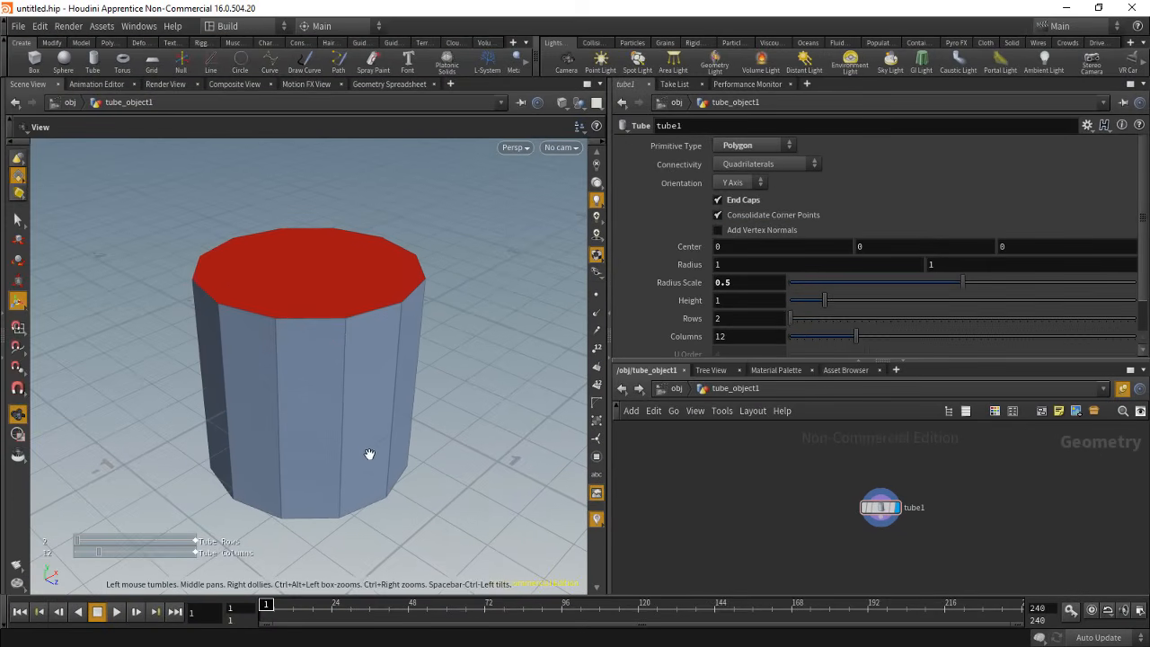
left_click_drag(219, 417, 216, 363)
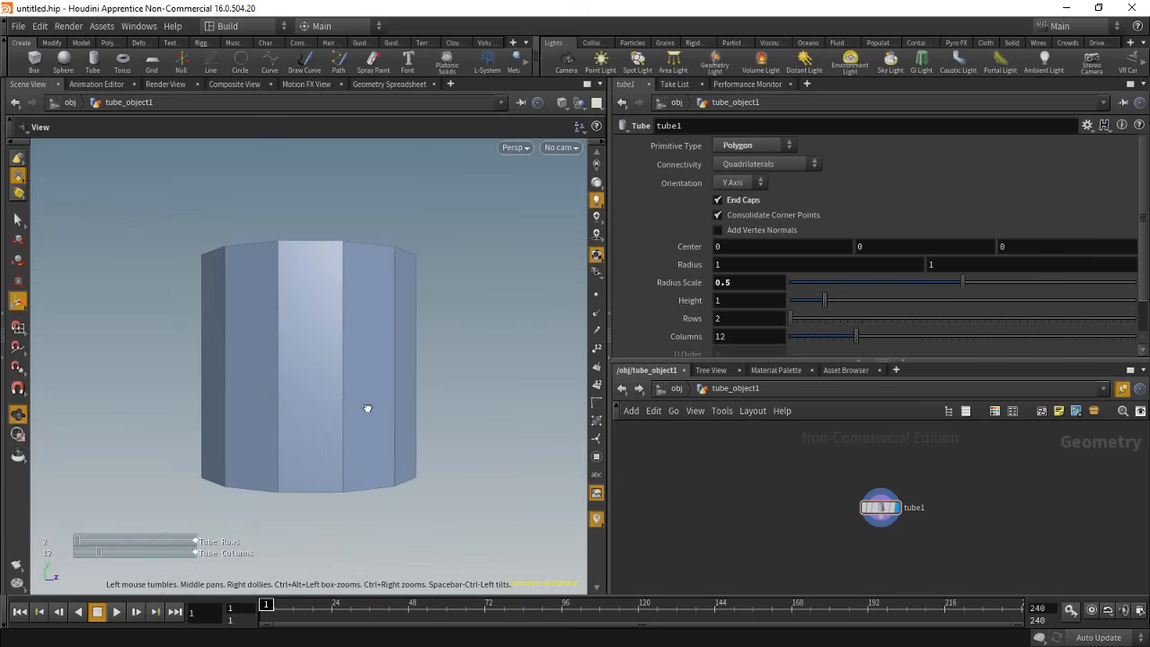
key("Return")
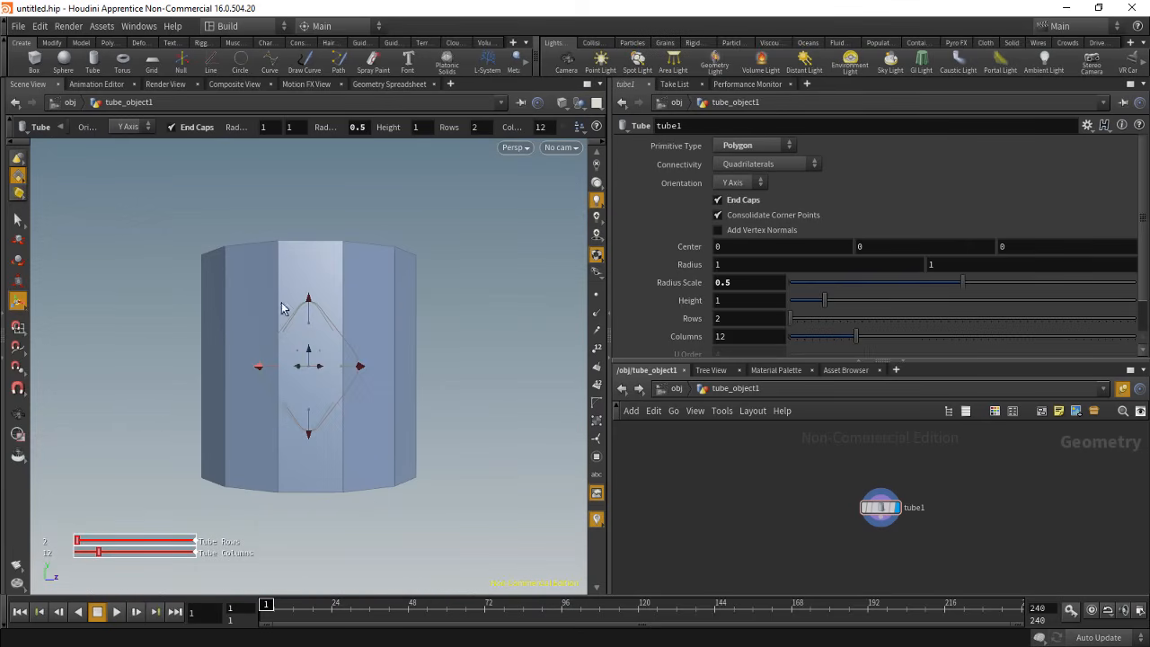
left_click_drag(409, 285, 379, 392)
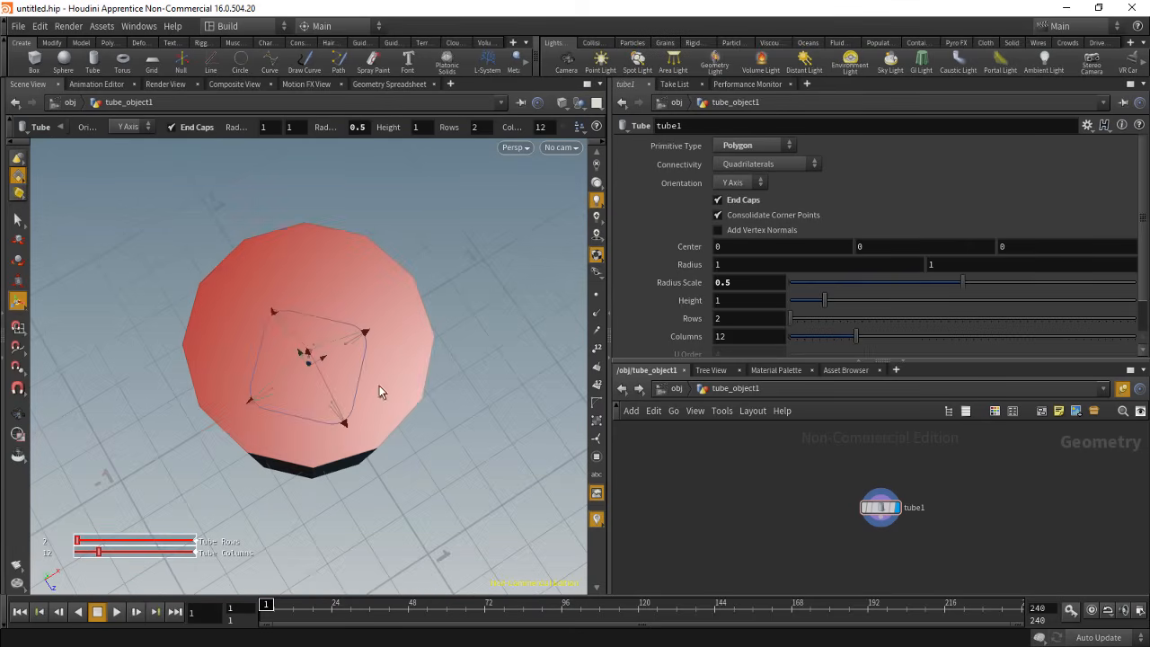
left_click_drag(365, 491, 445, 518, "alt")
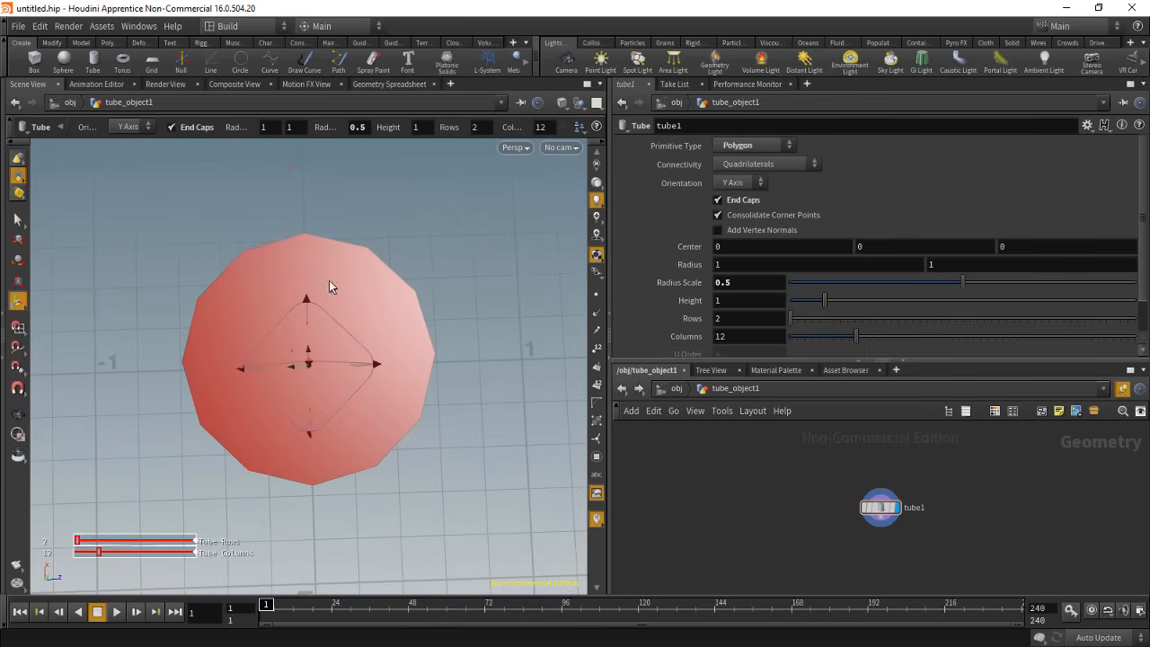
- Expand the Polygon shelf tools and use PolySplit to cut the tube's top cap between two opposite vertices
left_click(106, 44)
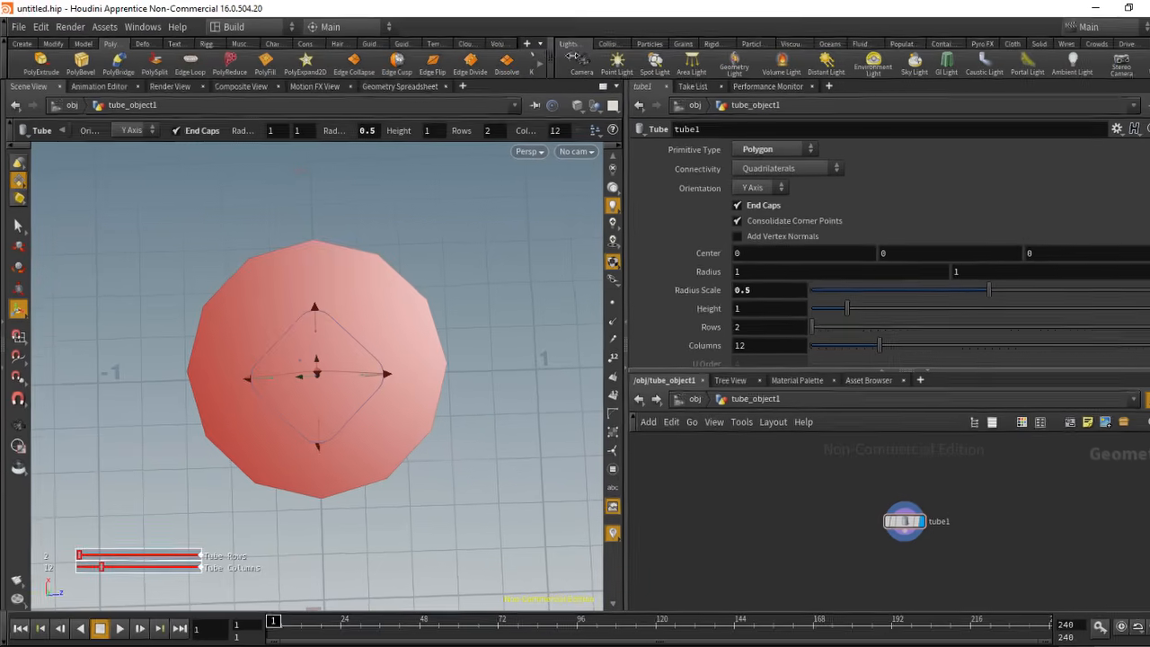
left_click_drag(537, 56, 726, 55)
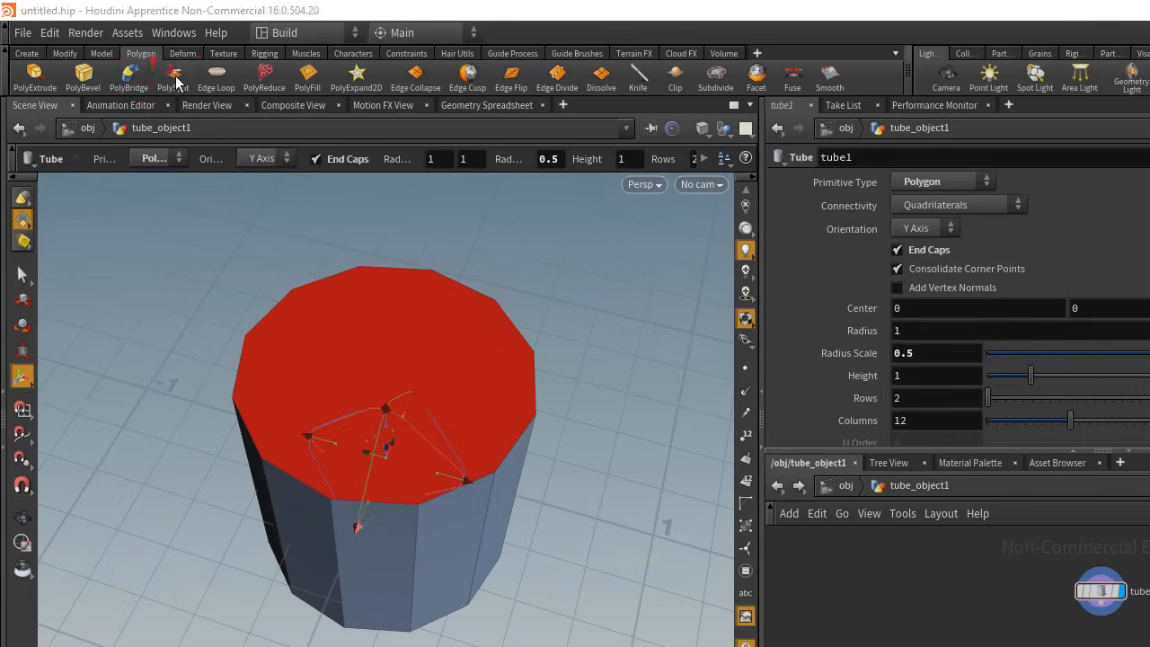
left_click(168, 76)
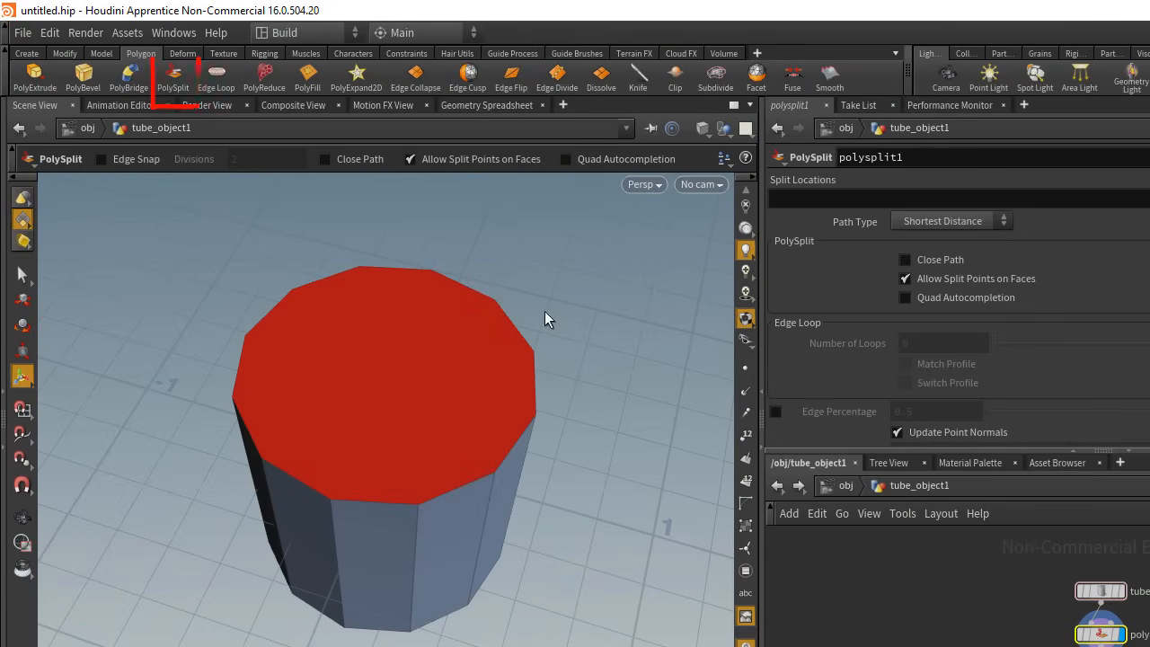
left_click_drag(541, 245, 444, 296, "alt")
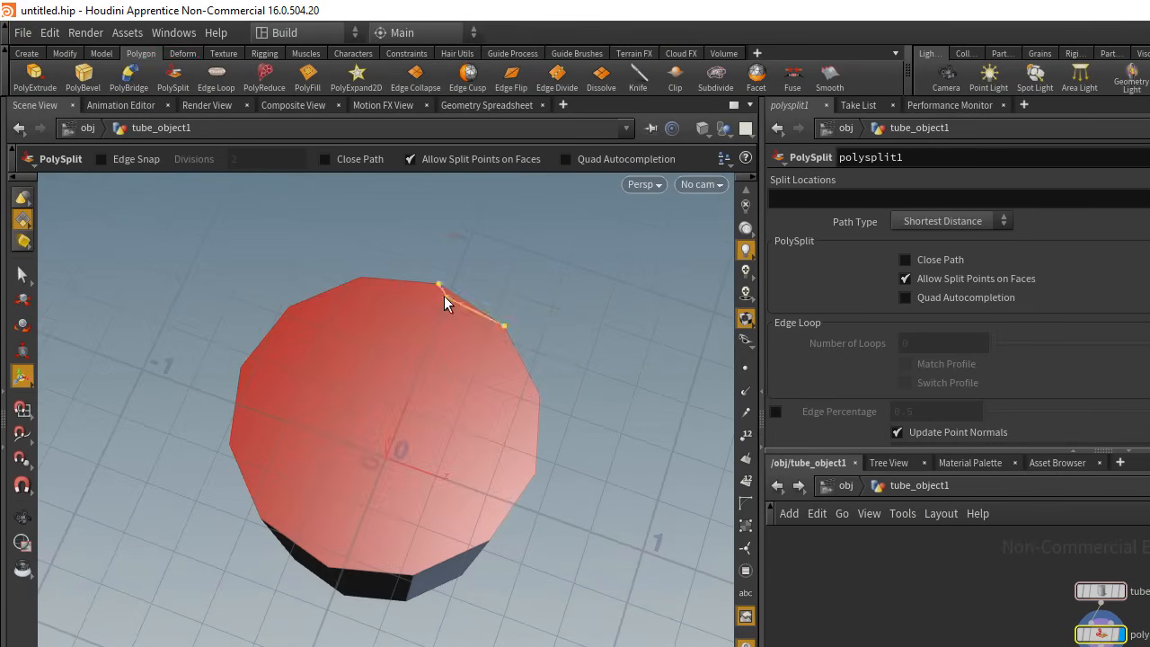
left_click(329, 575)
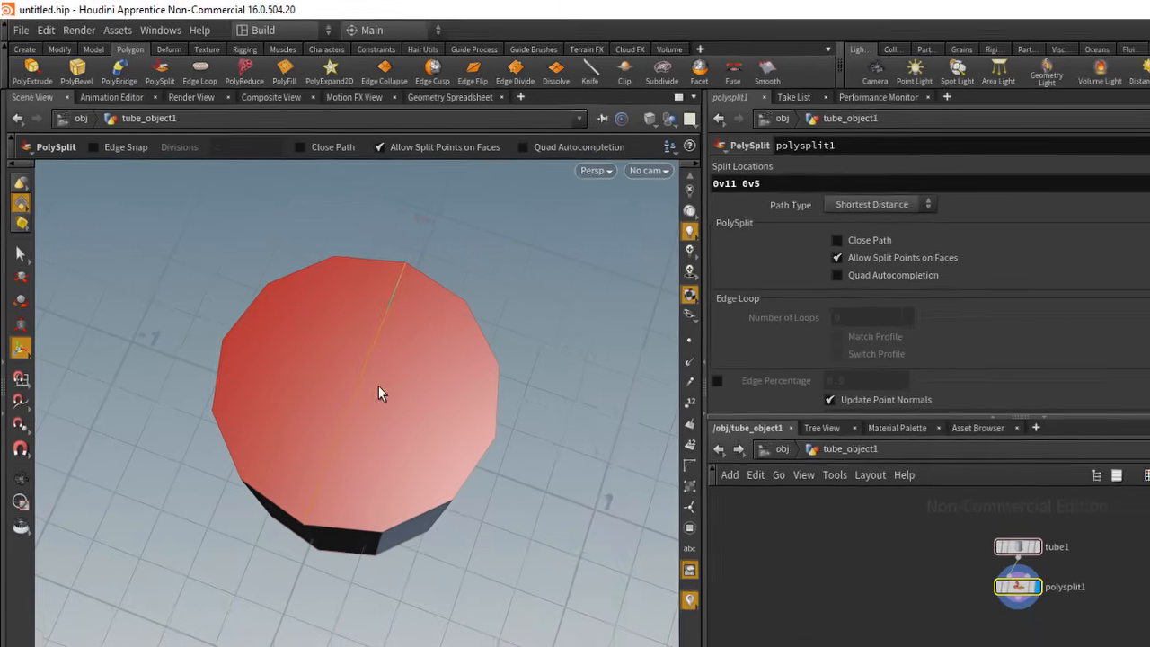
- Make a second PolySplit cut across the top cap, crossing the first cut near the far edge
key("q")
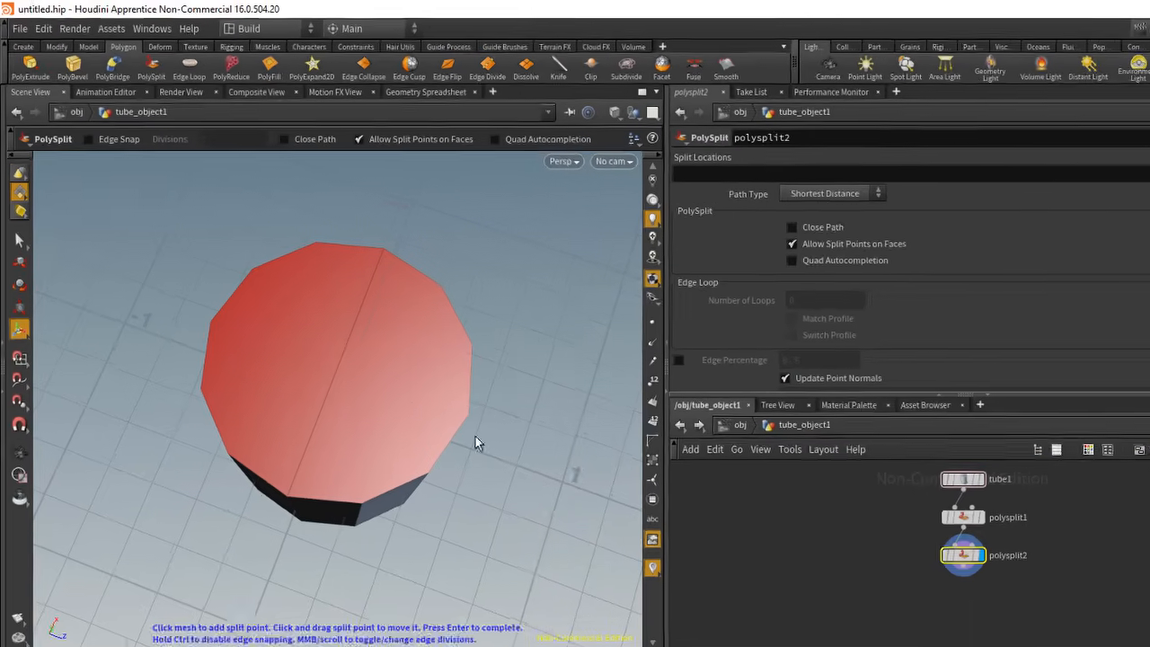
left_click(287, 221)
left_click(302, 312)
left_click(575, 425)
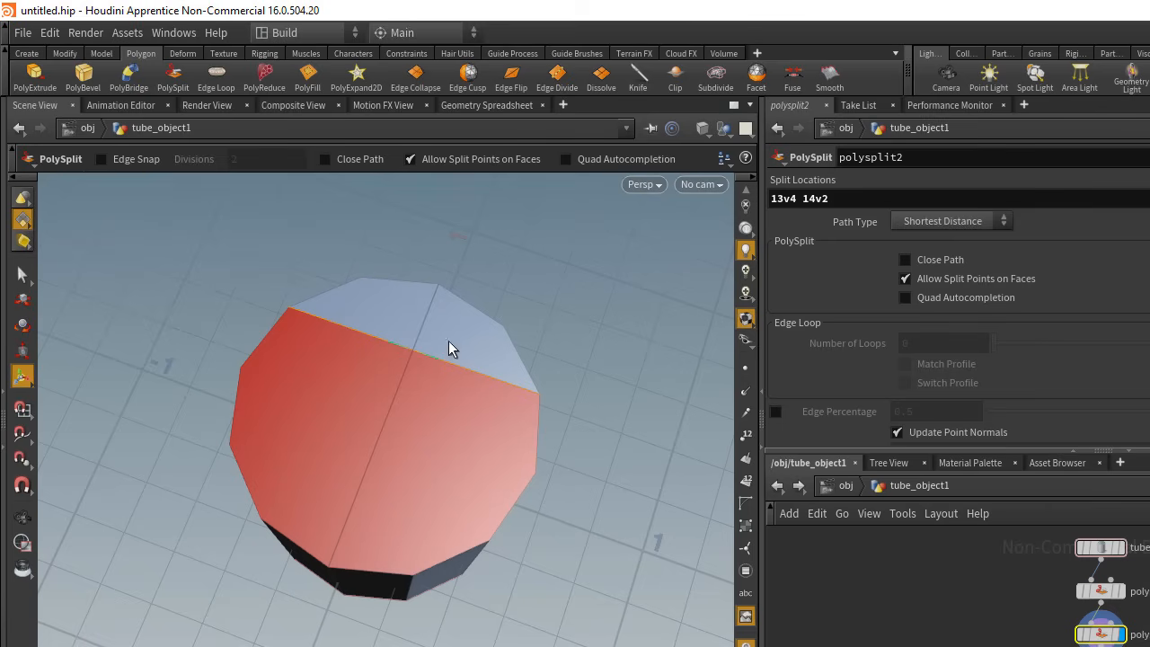
- Add two more PolySplit cuts across the top cap, parallel to the second one, to divide the remaining n-gons into quads
left_click(242, 369)
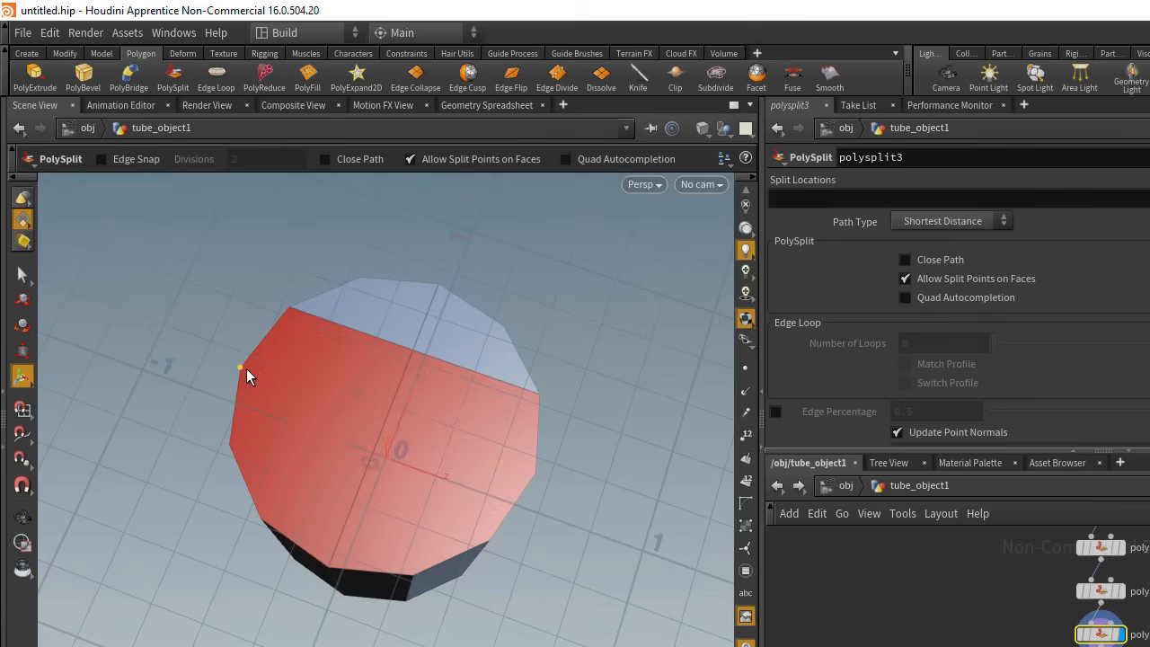
right_click(612, 495)
left_click(230, 445)
left_click(490, 541)
right_click(525, 565)
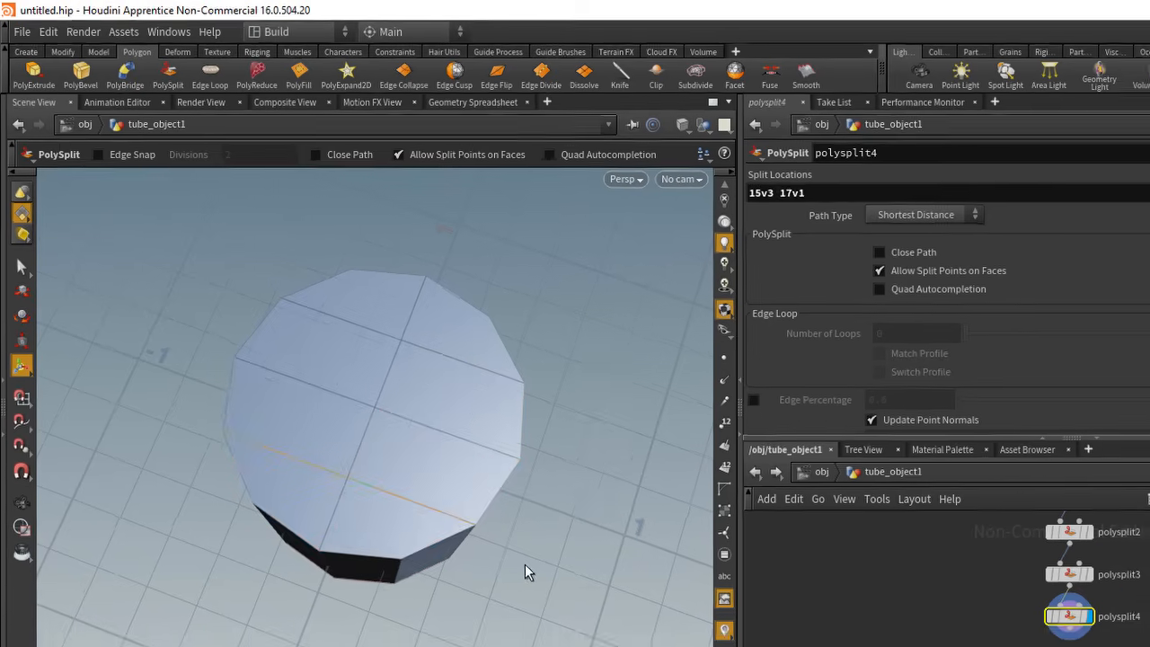
left_click_drag(537, 576, 531, 616, "alt")
left_click_drag(439, 510, 452, 504, "alt")
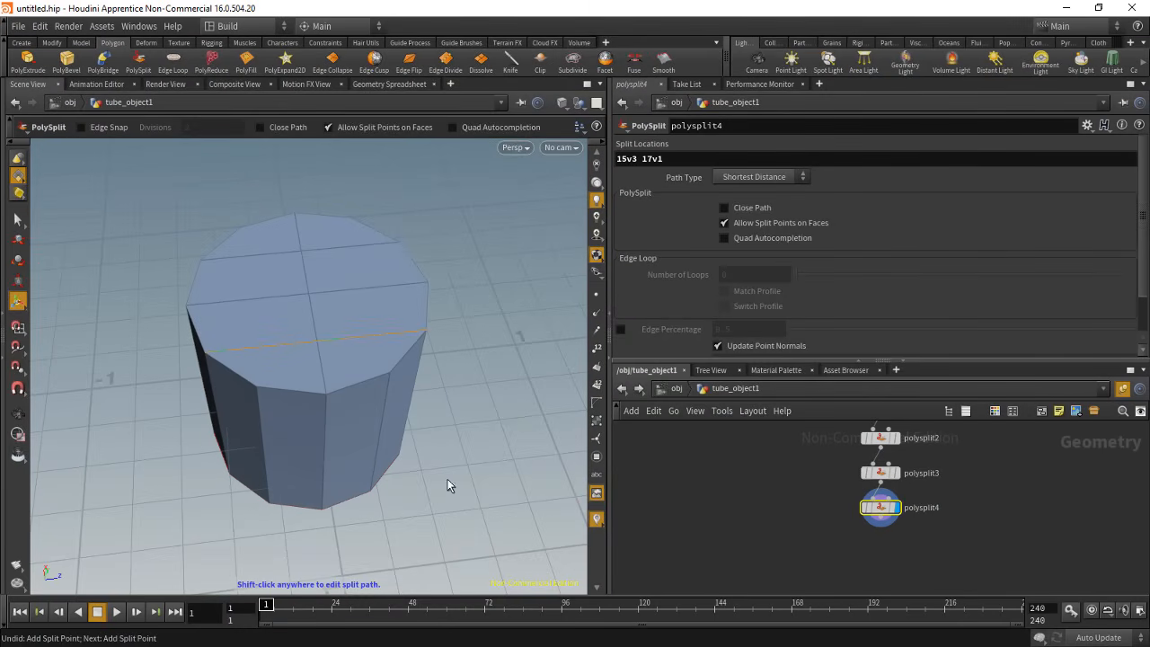
- Toggle the Color 1 visualizer off and back on to compare the split tube with and without vertex-count colours
left_click(829, 537)
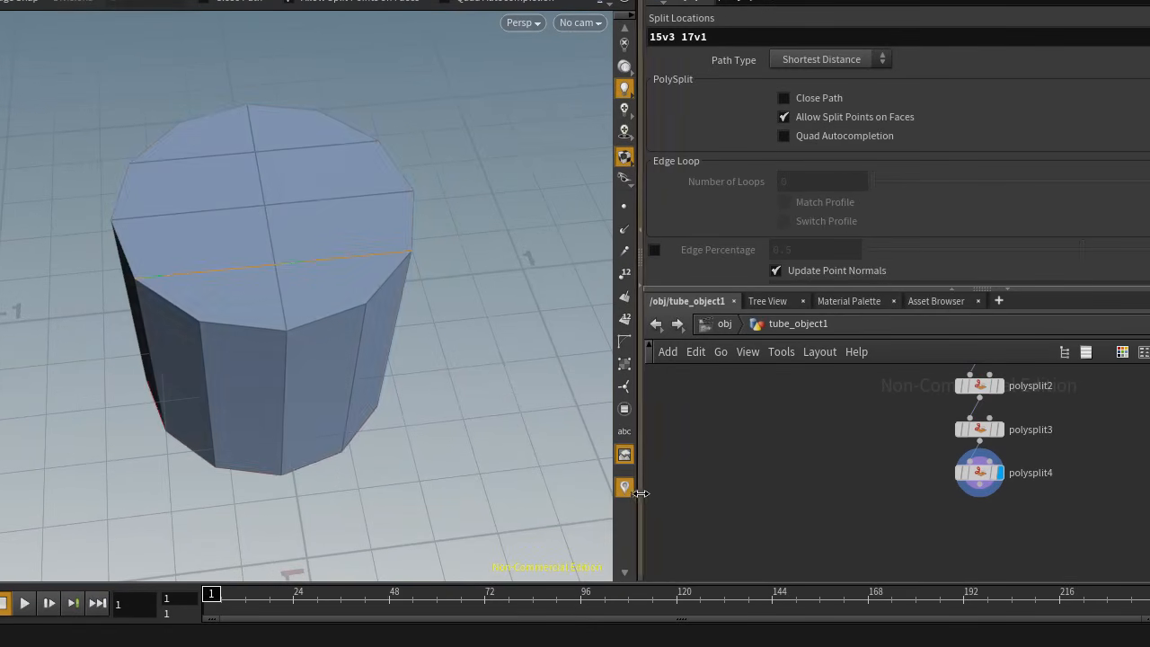
left_click(626, 486)
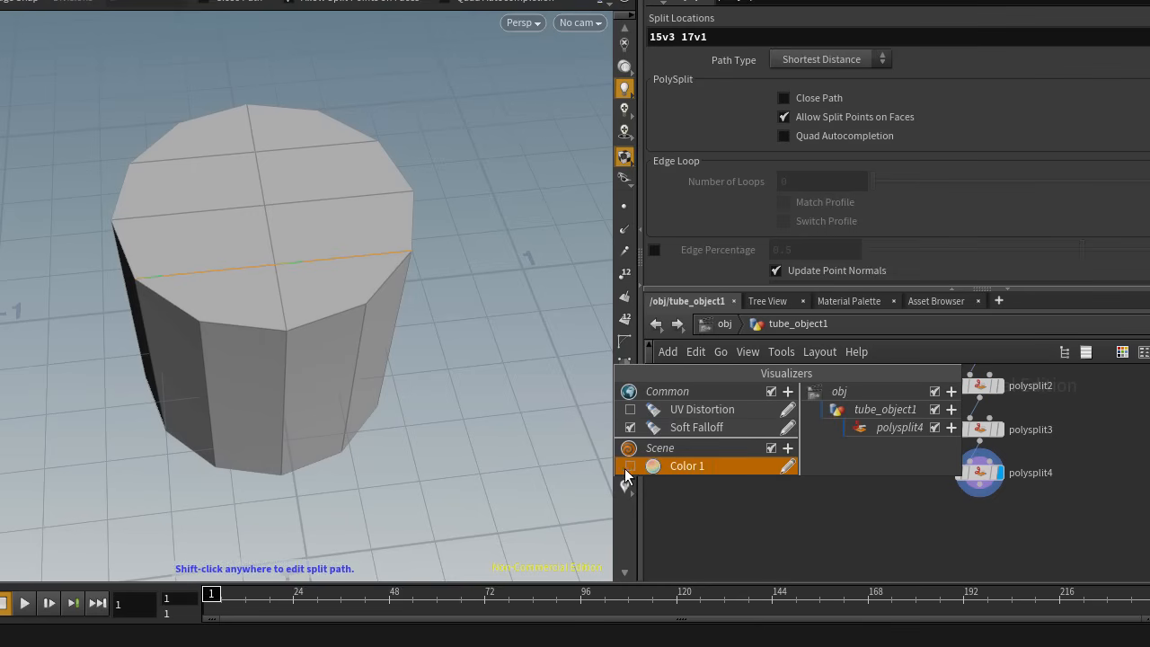
left_click(625, 488)
right_click(625, 488)
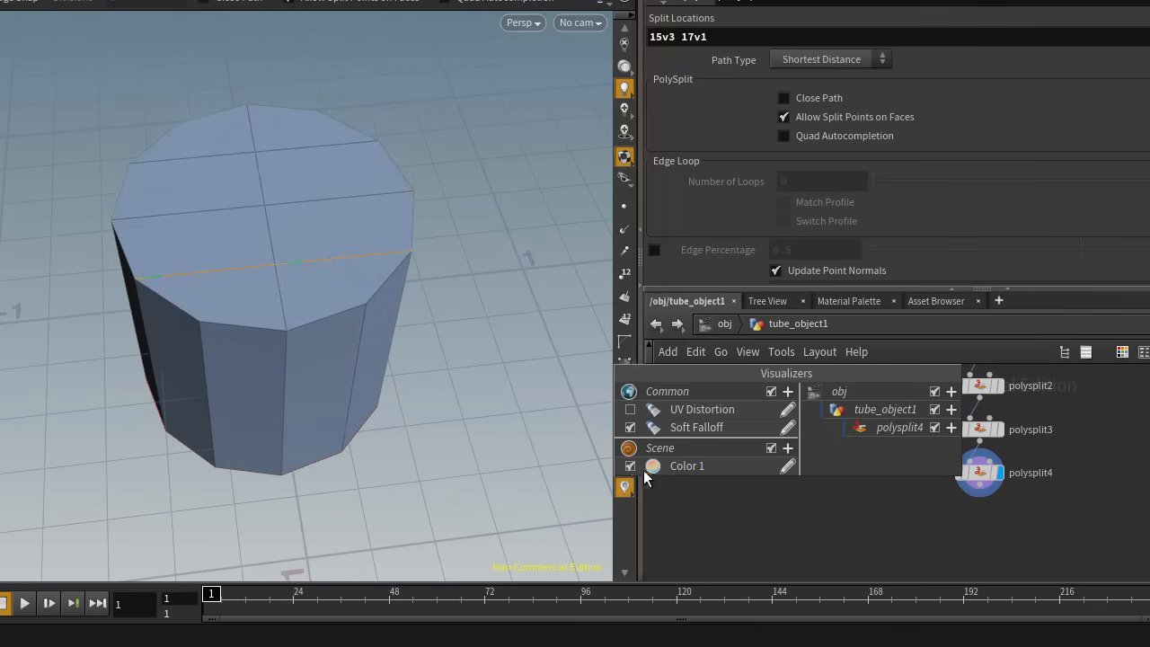
left_click(630, 466)
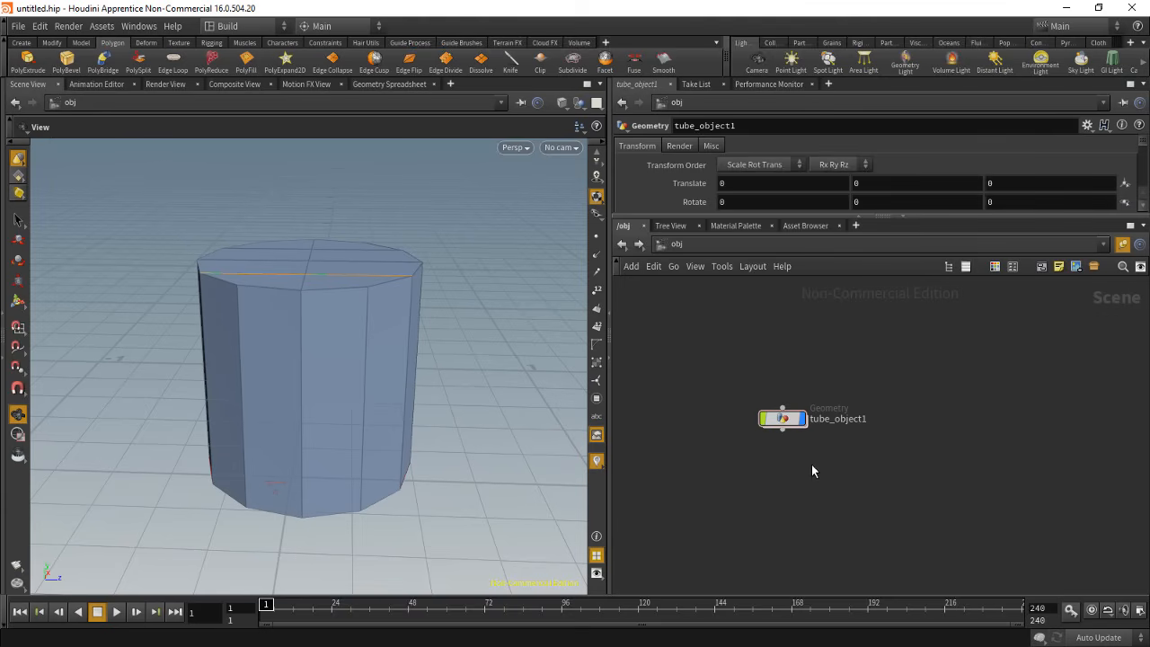
- Scroll through the viewport's display controls, then open and close the Display Options window
scroll(614, 422, "up", 4)
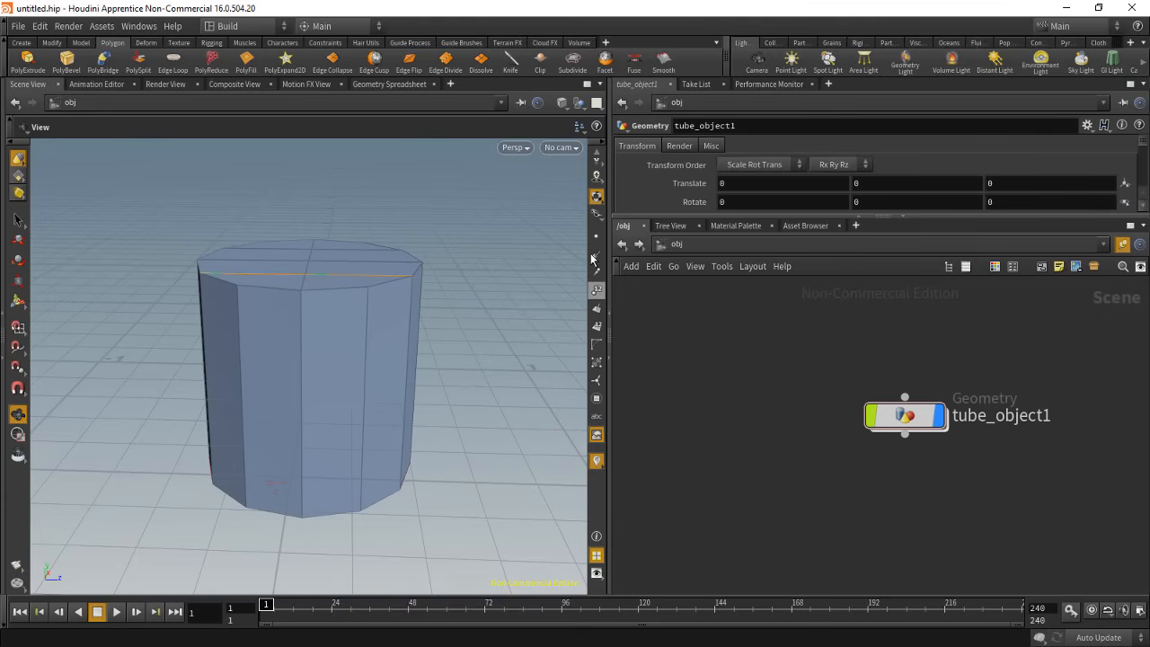
left_click(601, 143)
left_click(598, 150)
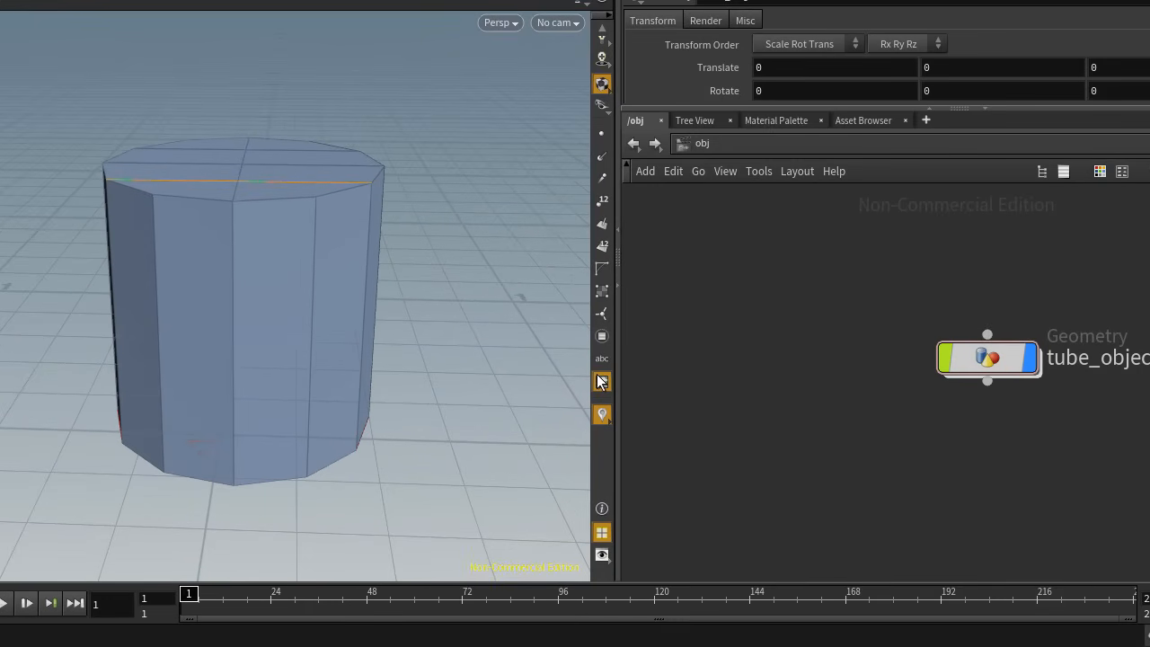
left_click(601, 556)
left_click(728, 71)
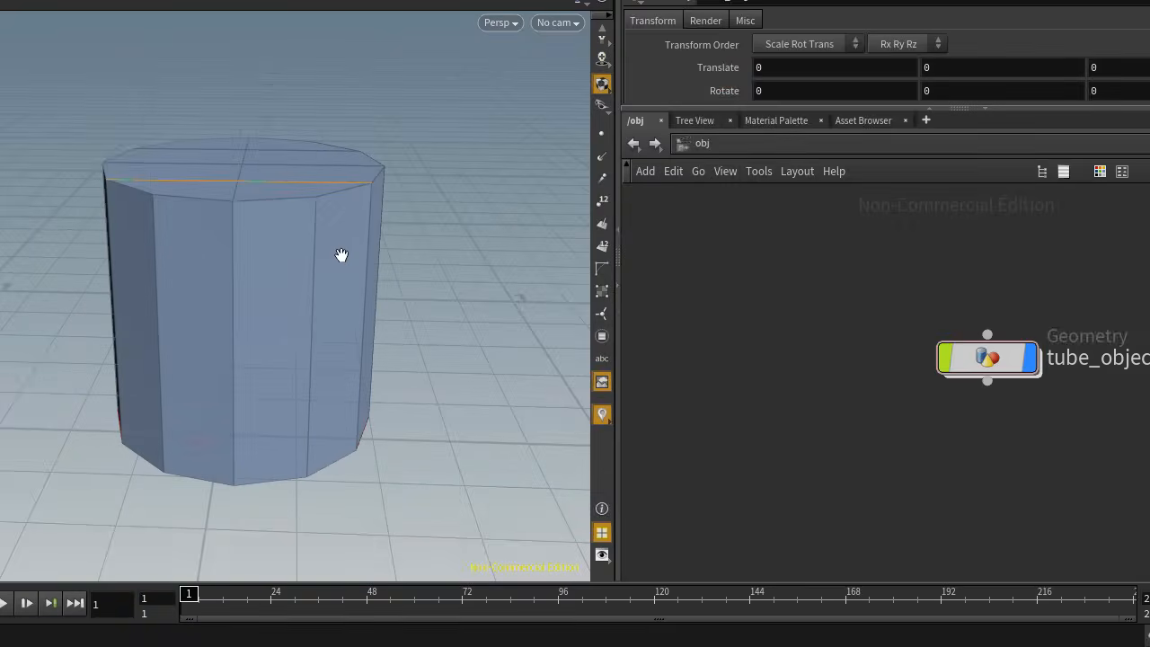
- Reopen the viewport's Display Options and set Geometry information in the Guides settings to Always On
key("d")
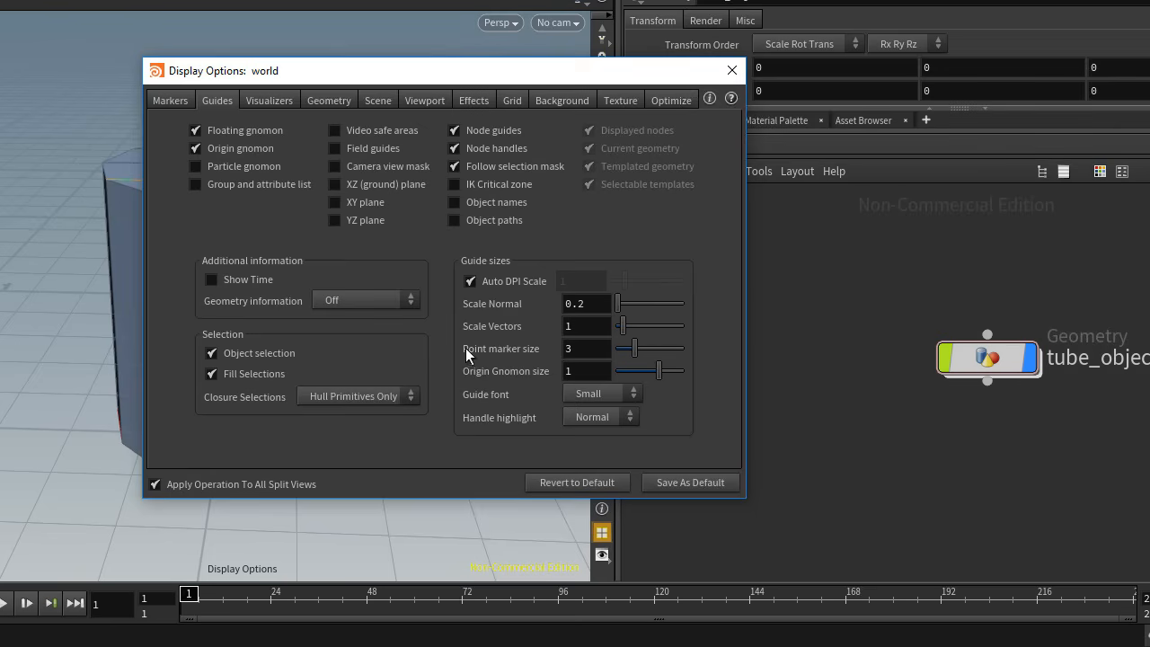
left_click(172, 100)
left_click(218, 101)
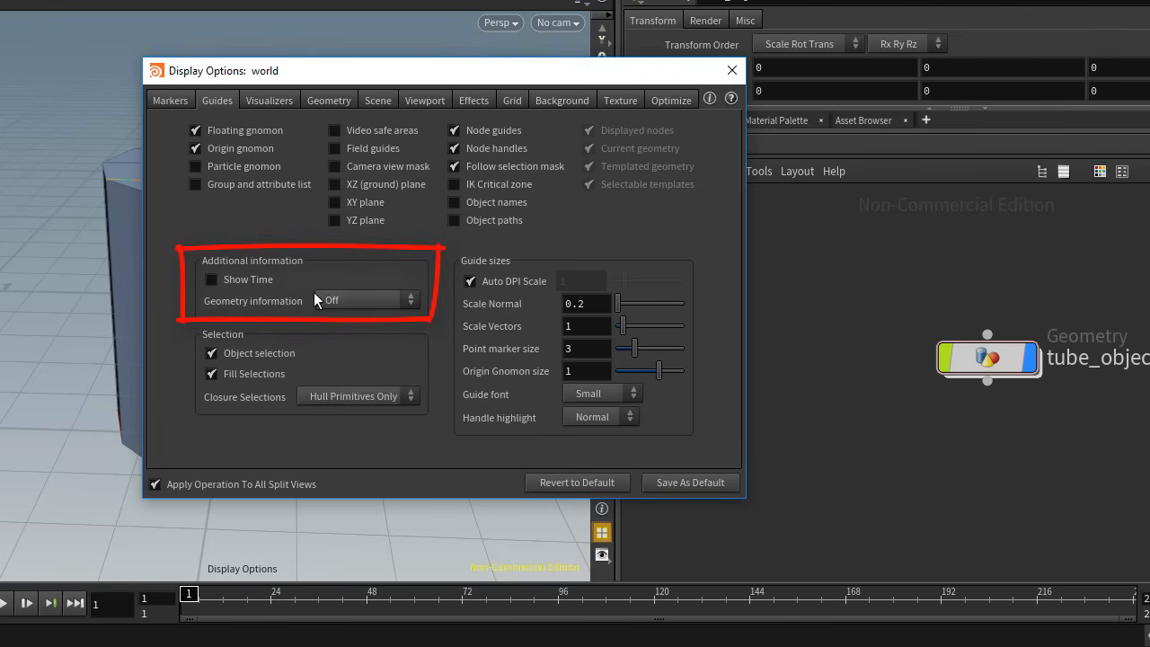
left_click(369, 303)
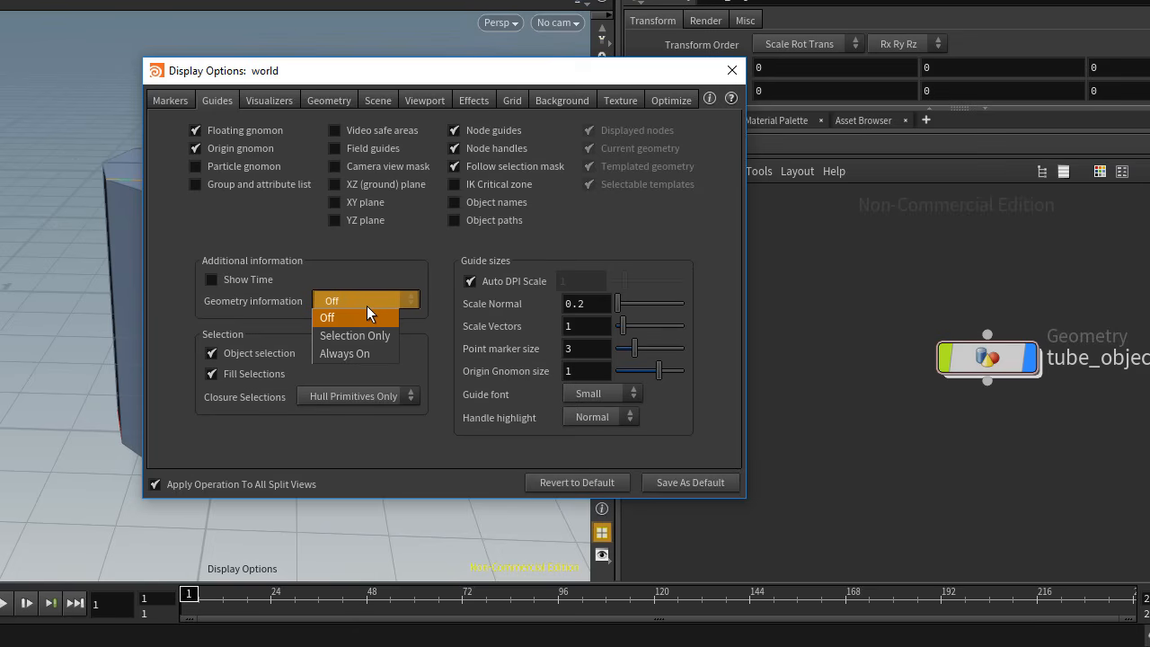
left_click(369, 354)
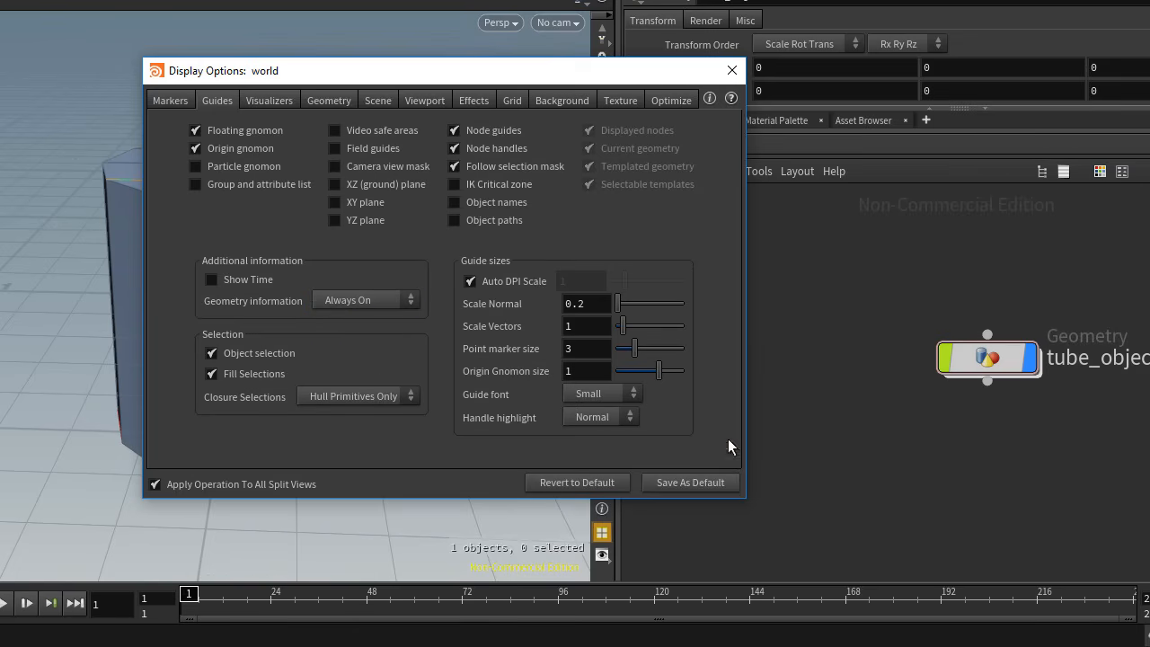
- Close the Display Options, widen the viewport pane and go inside the tube object's geometry network
left_click(732, 70)
left_click_drag(618, 336, 847, 342)
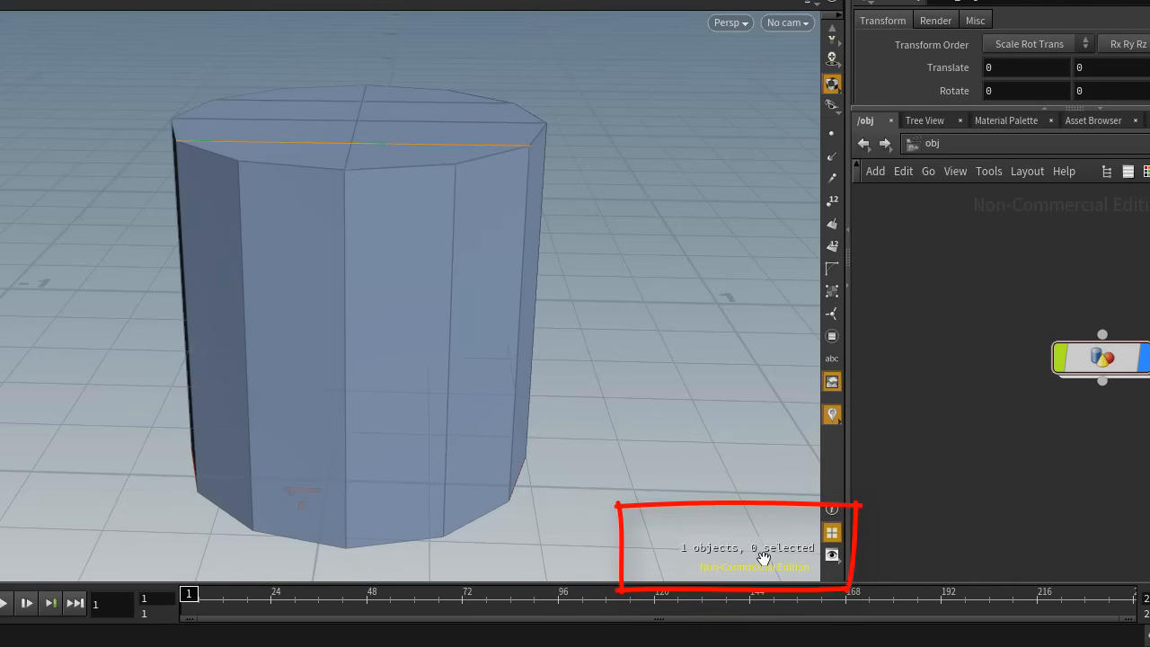
left_click(1104, 358)
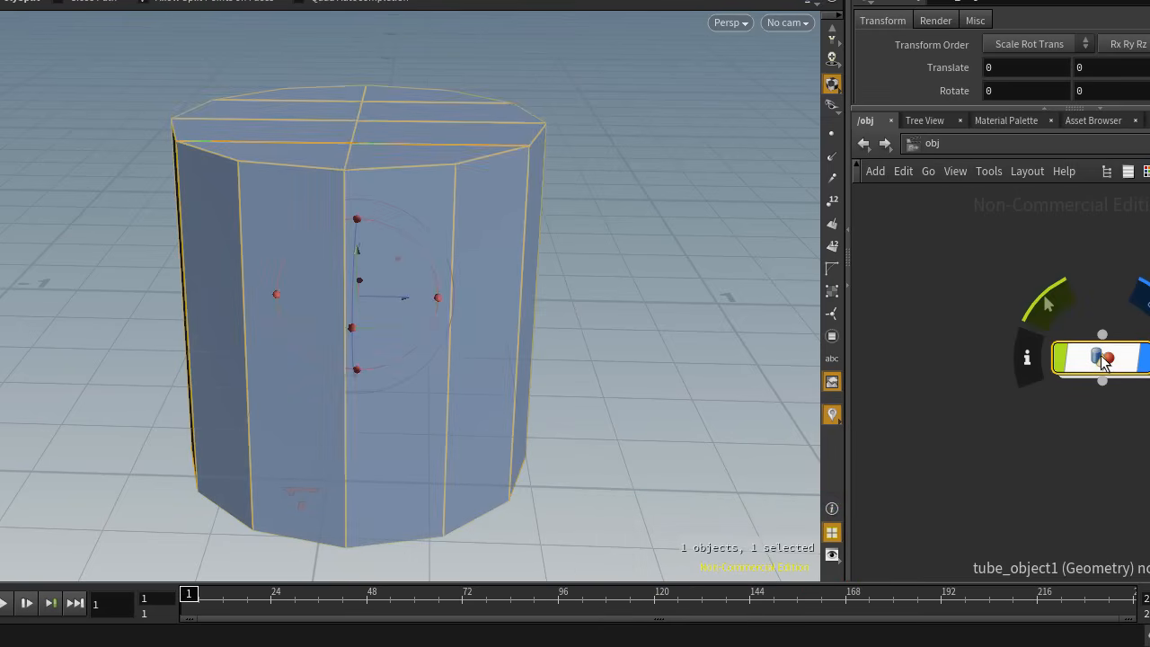
double_click(1104, 358)
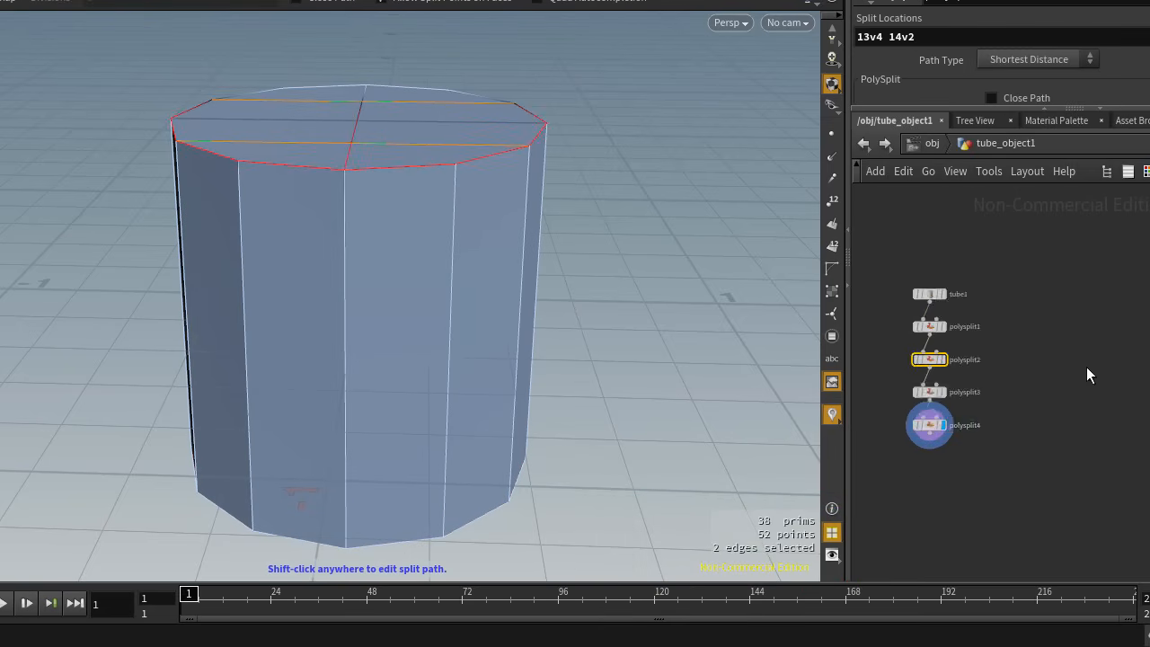
- Select several faces of the tube with the Select tool to examine the geometry information read-out
key("s")
left_click(448, 271)
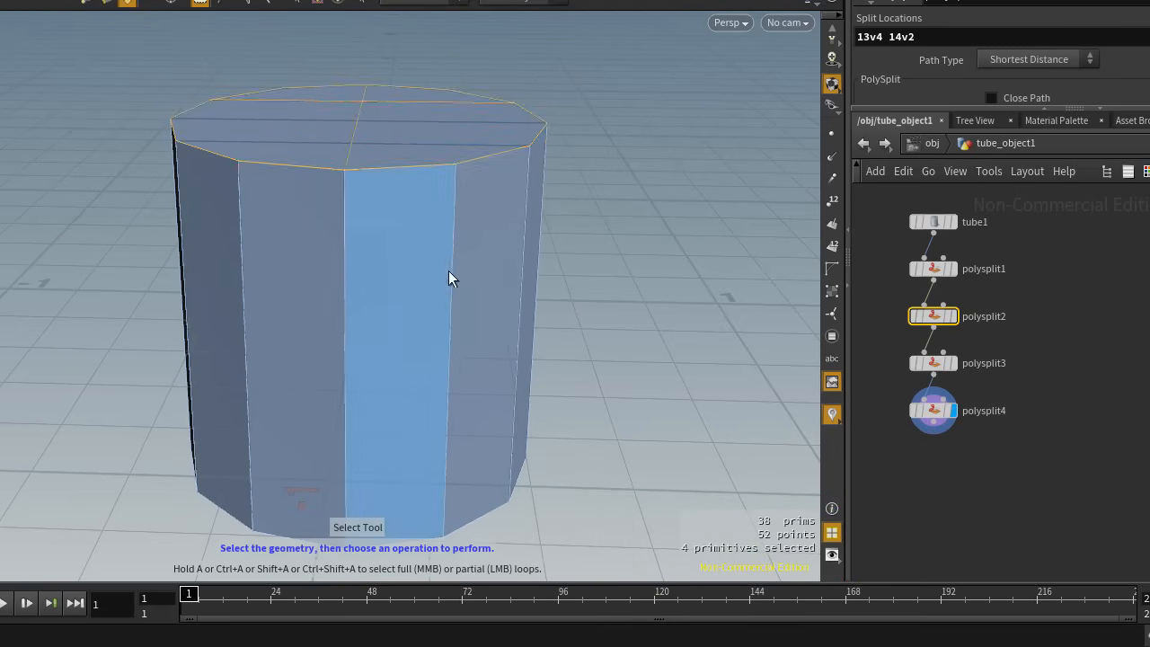
left_click_drag(214, 187, 593, 335, "shift")
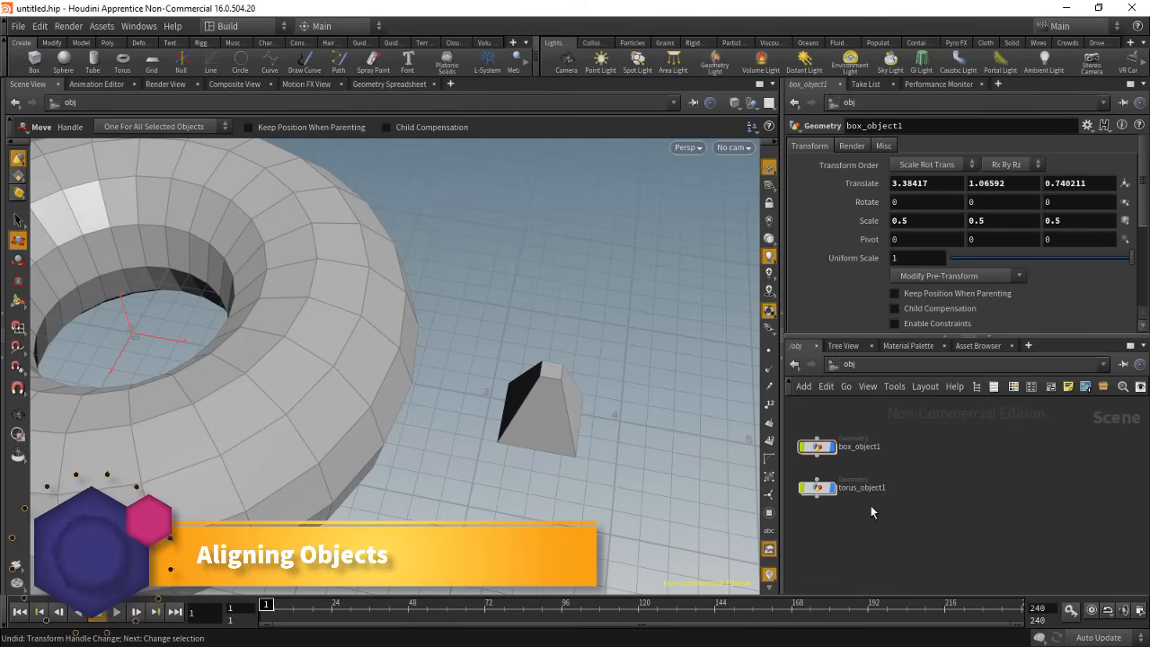
- Select the torus and the box object in turn to inspect their transform parameters and handles
left_click(817, 491)
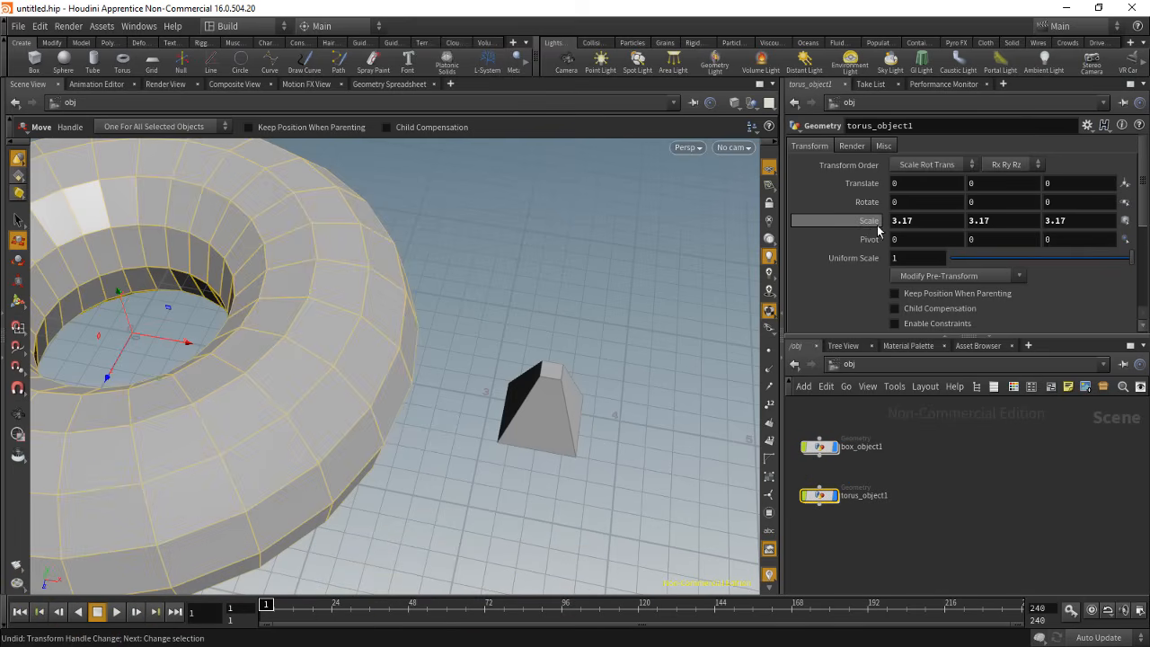
left_click(820, 449)
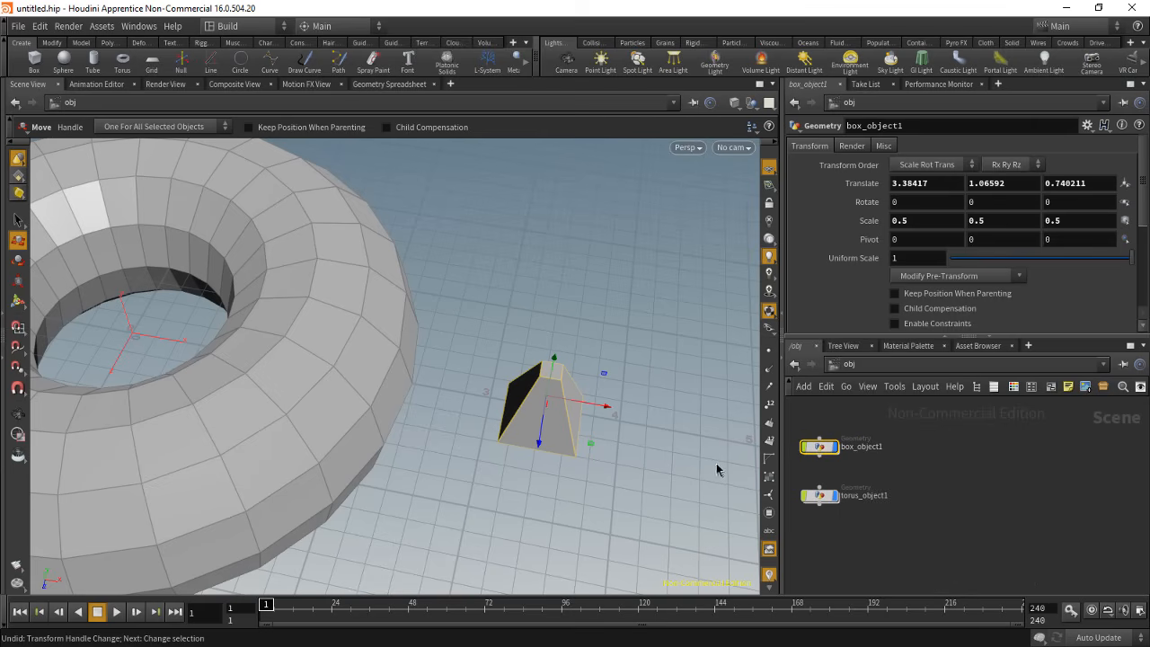
key("Escape")
left_click_drag(623, 501, 632, 462)
- Look inside the box object's network and return to object level to view the box beside the torus
double_click(816, 449)
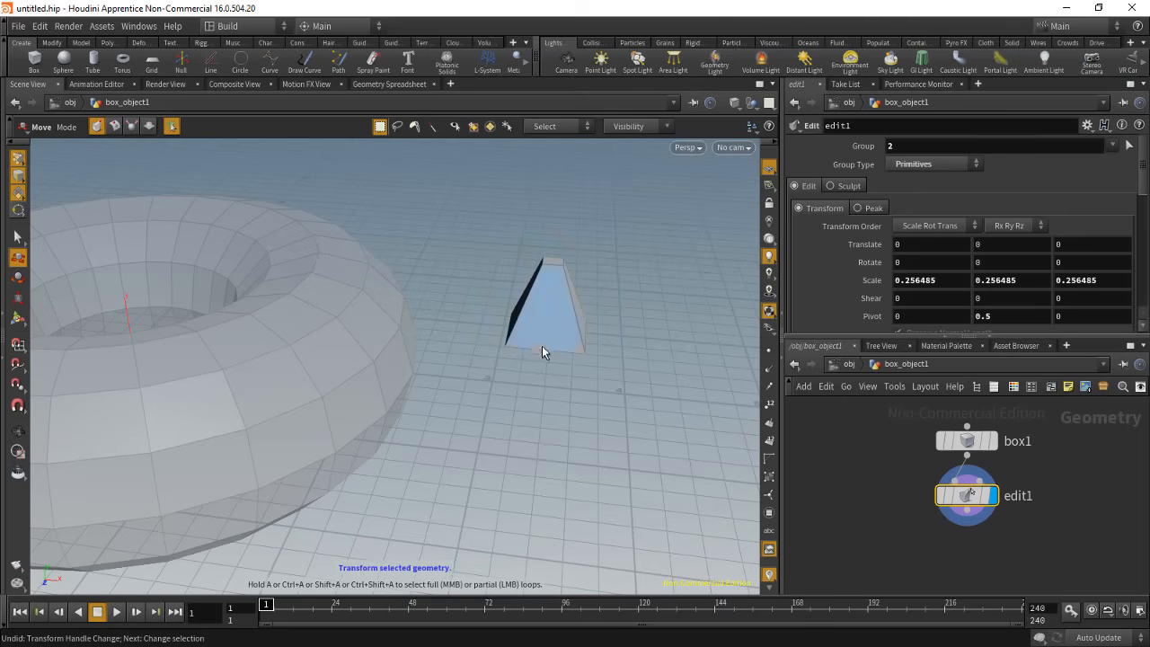
left_click(846, 364)
left_click_drag(615, 359, 552, 430, "alt")
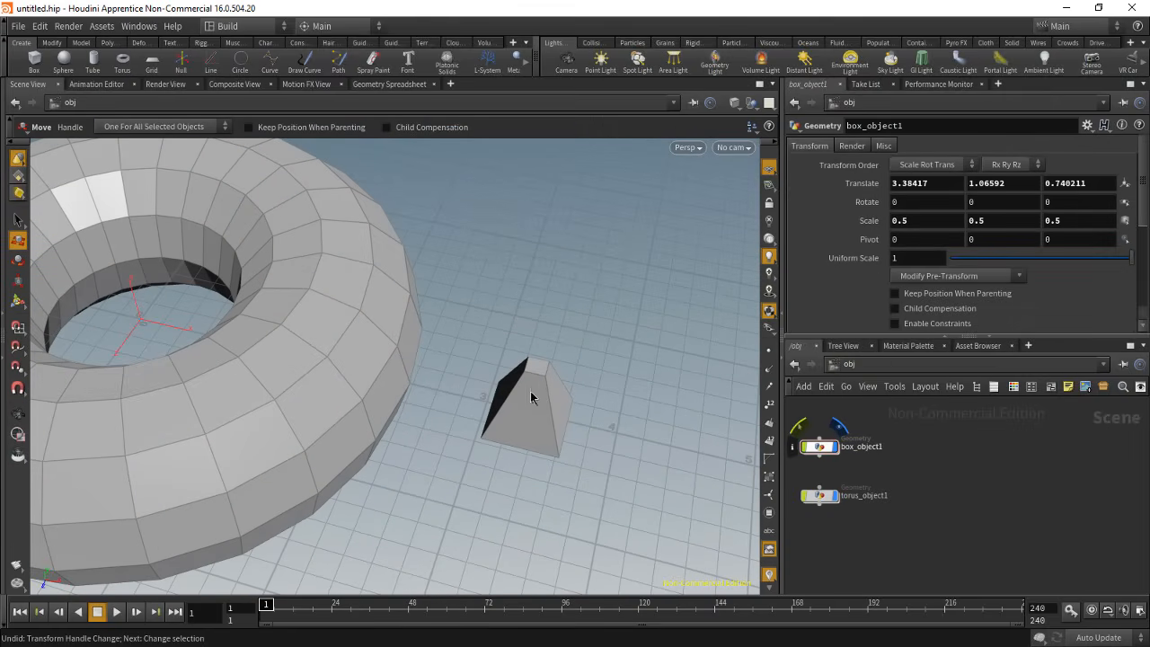
left_click_drag(526, 441, 516, 302, "alt")
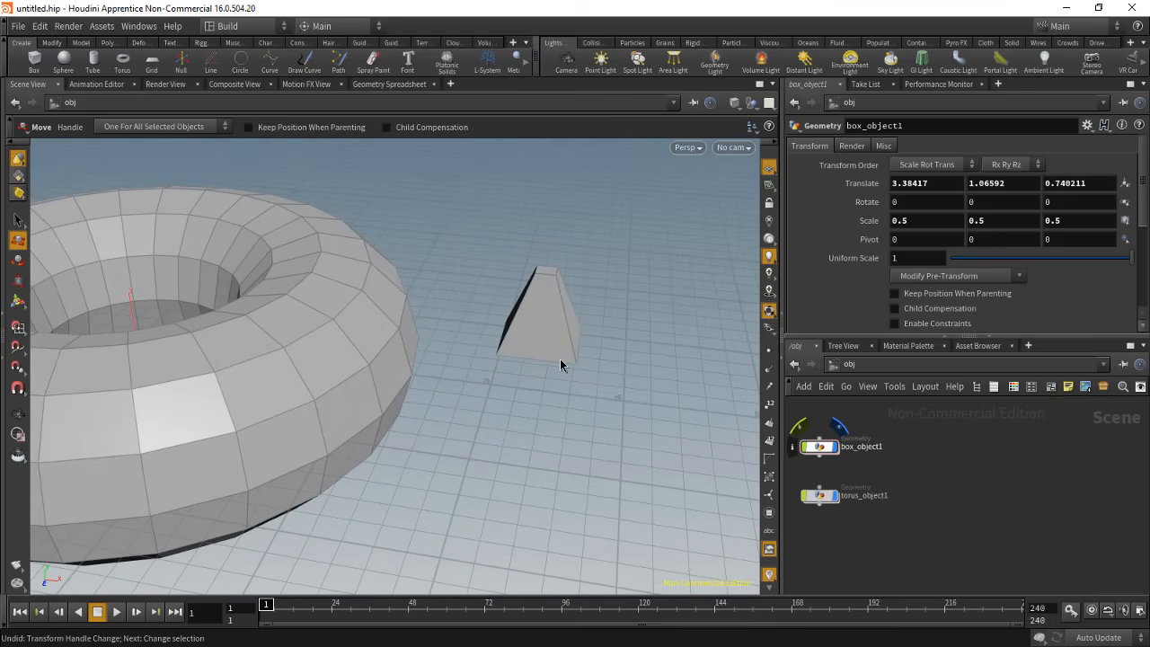
- Turn off Attach to Geometry for the box object's Move handle and shift the handle beyond the box's near lower corner
left_click(820, 449)
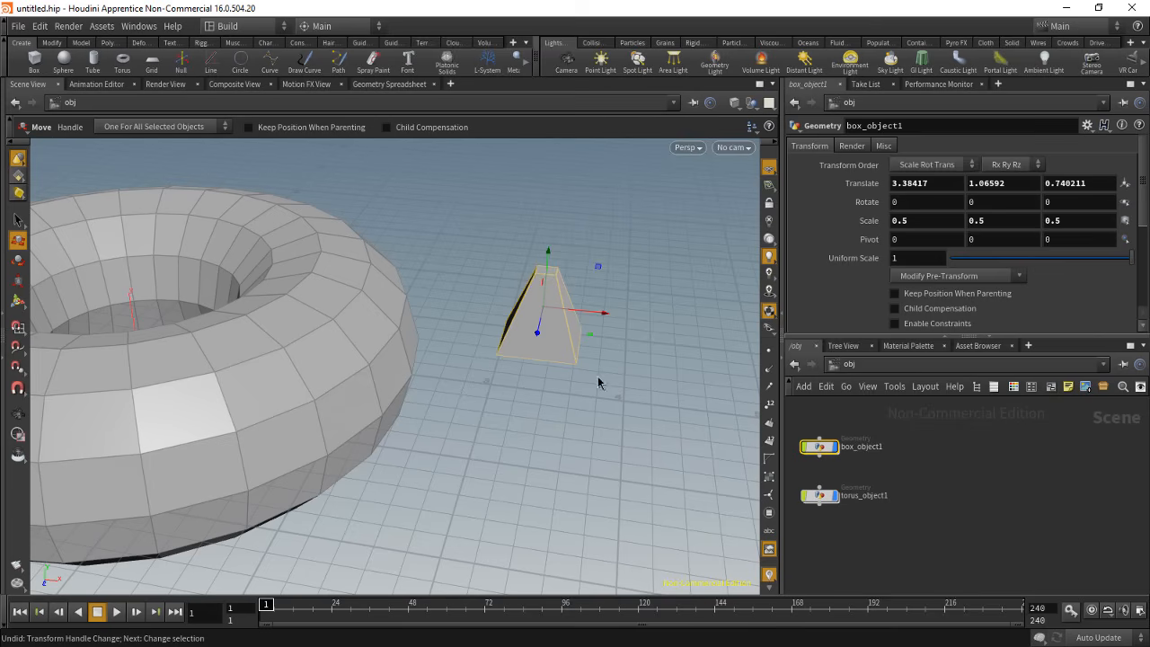
mouse_move(600, 376)
left_mouse_down("alt")
mouse_move(513, 365)
mouse_move(604, 381)
left_mouse_up("alt")
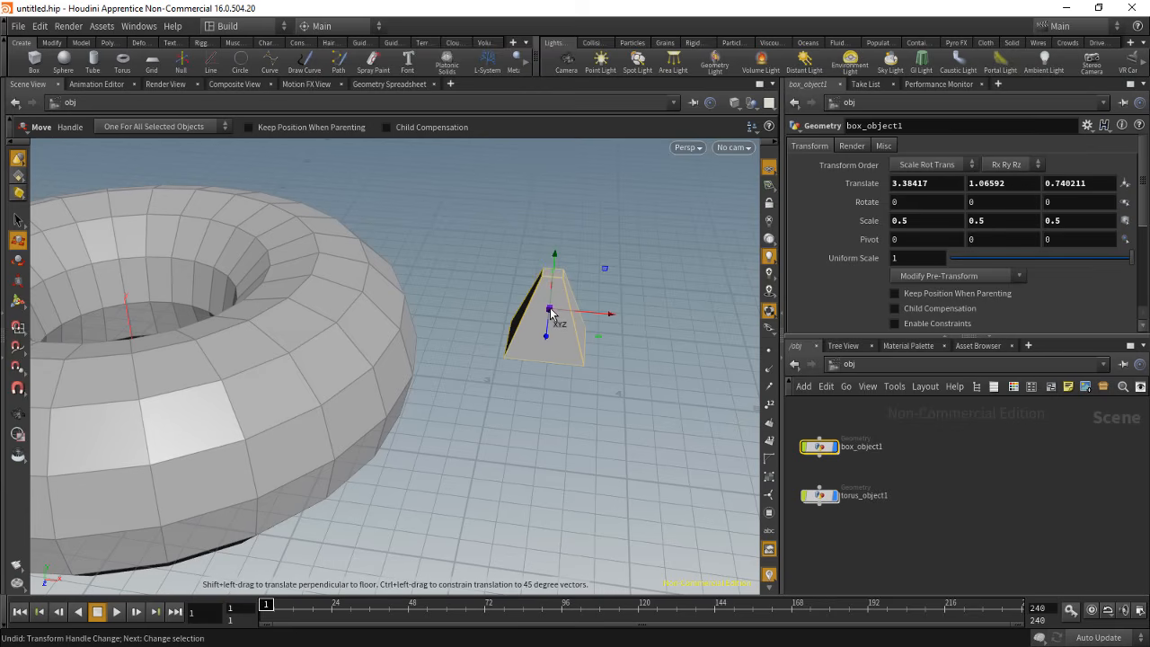
right_click(551, 314)
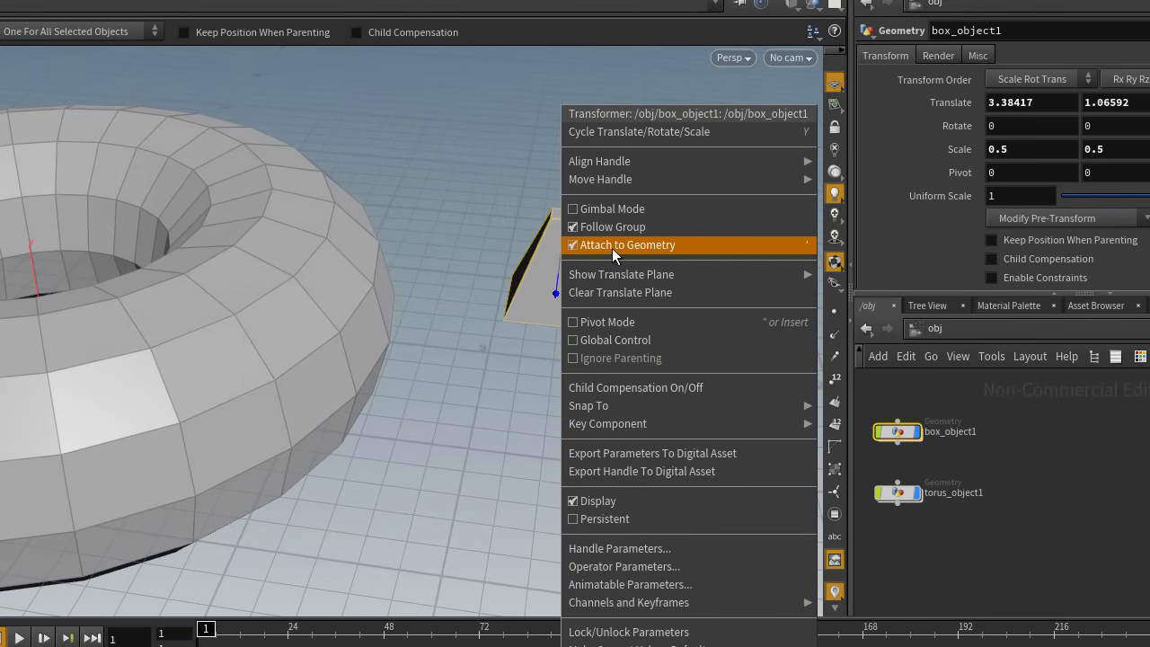
mouse_move(756, 163)
left_click(596, 247)
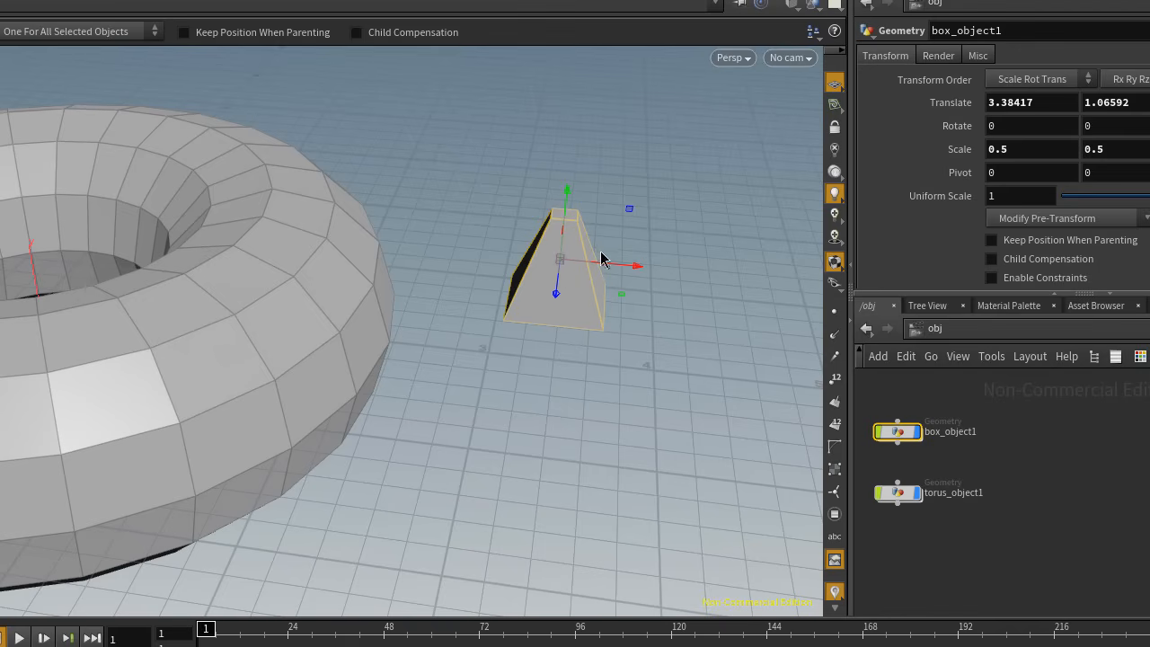
left_click_drag(545, 256, 482, 294)
- Enable Point Snapping and snap the detached handle onto the box's lower corner nearest the torus
left_click_drag(592, 363, 441, 405, "alt")
right_click_drag(441, 405, 661, 404, "alt")
left_click_drag(550, 407, 604, 439, "alt")
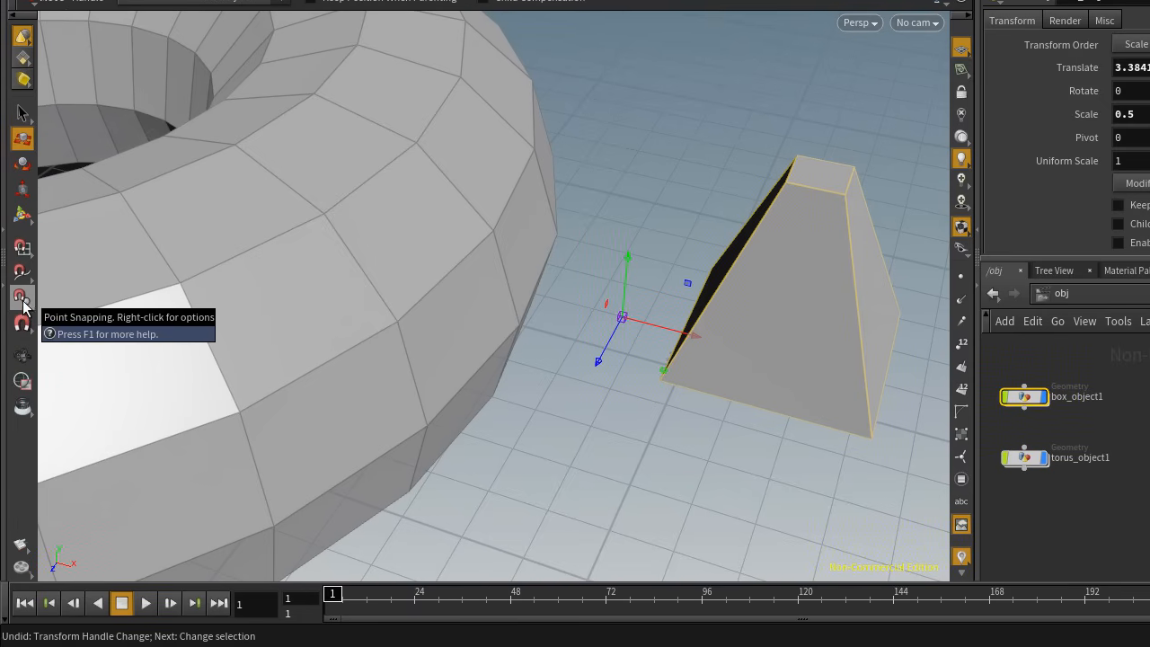
left_click(22, 299)
left_click_drag(623, 317, 663, 386)
left_click_drag(769, 465, 680, 423, "alt")
left_click_drag(431, 346, 485, 370, "alt")
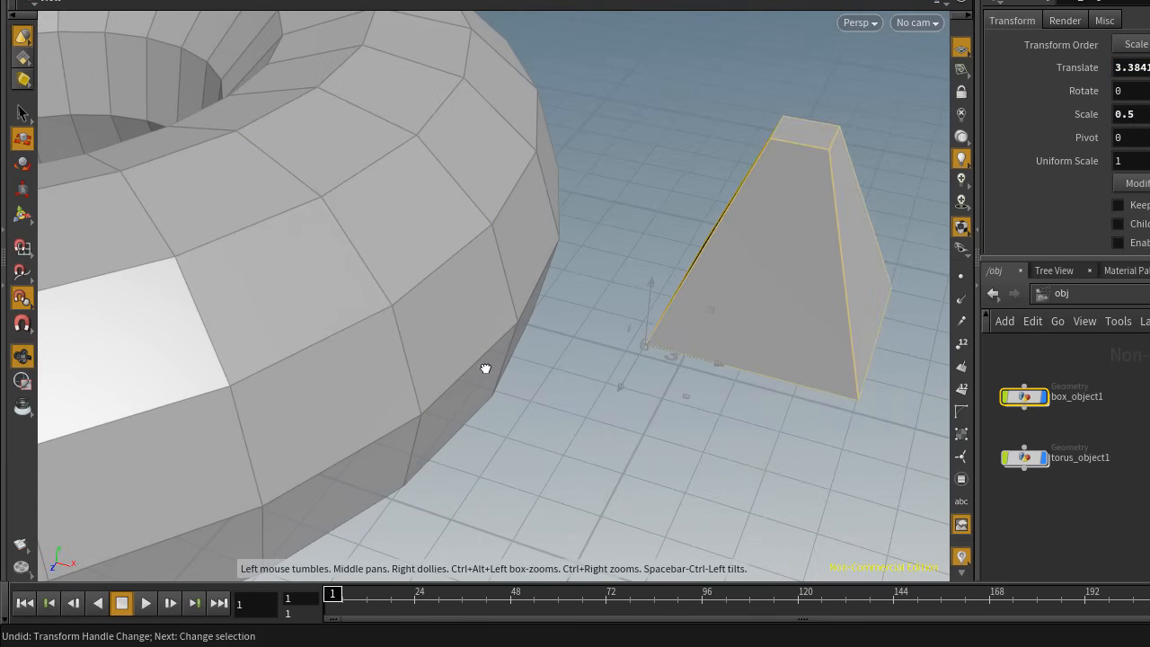
- Turn Attach to Geometry back on and move the box by its corner handle to a Translate X of about 3.29
right_click(644, 350)
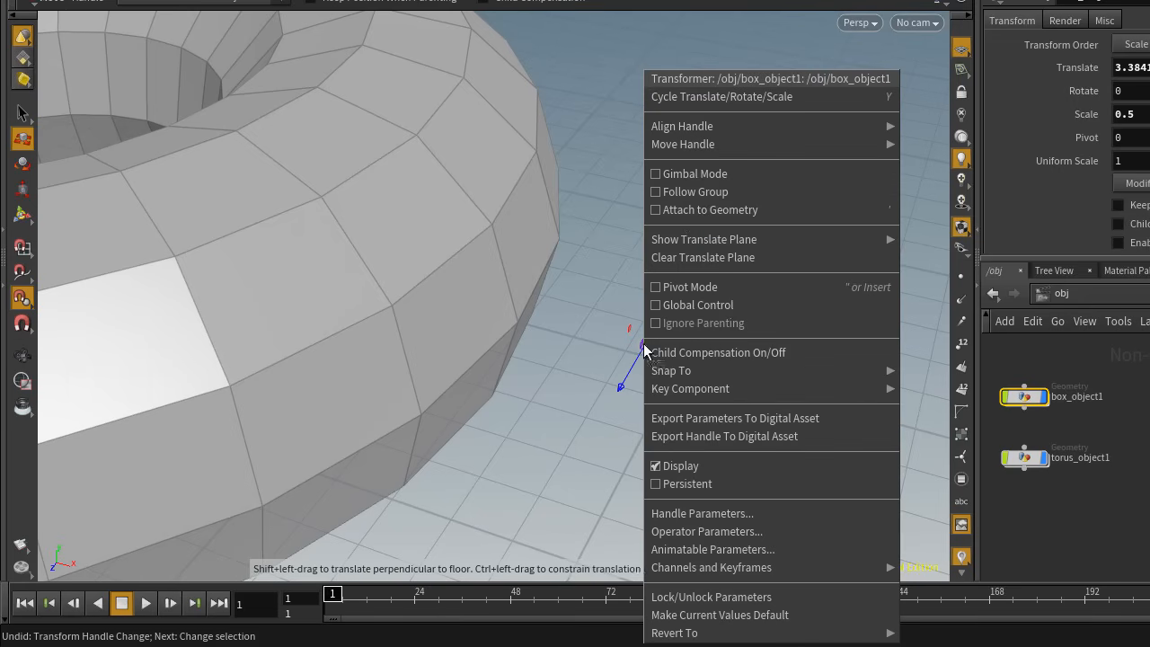
mouse_move(687, 236)
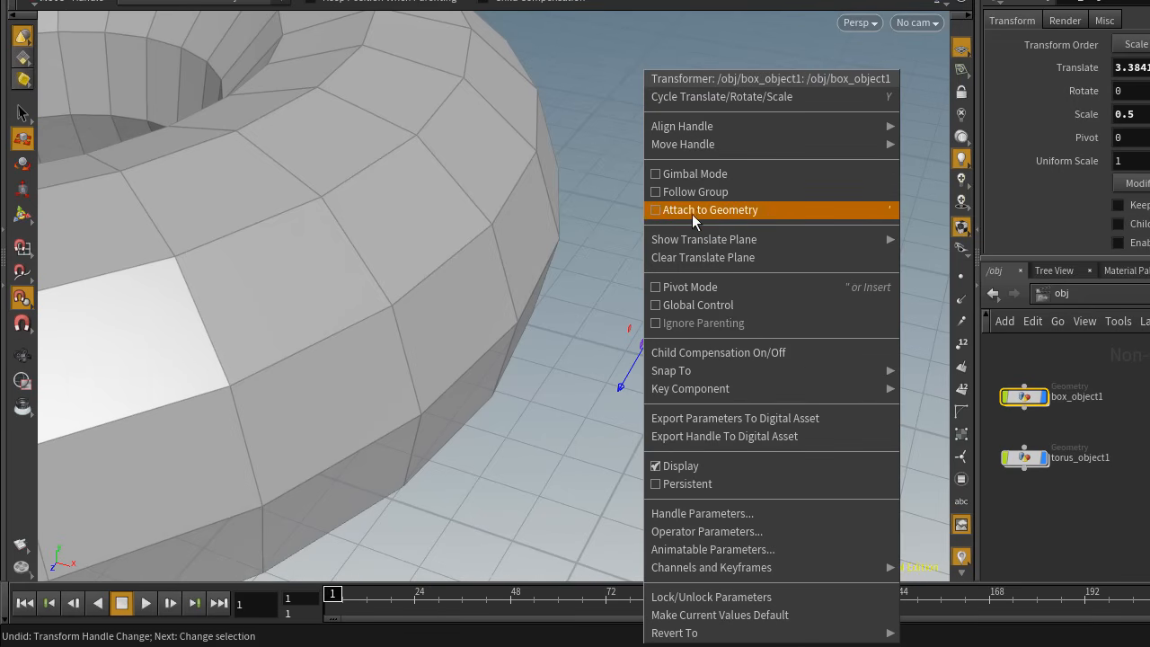
left_click(718, 214)
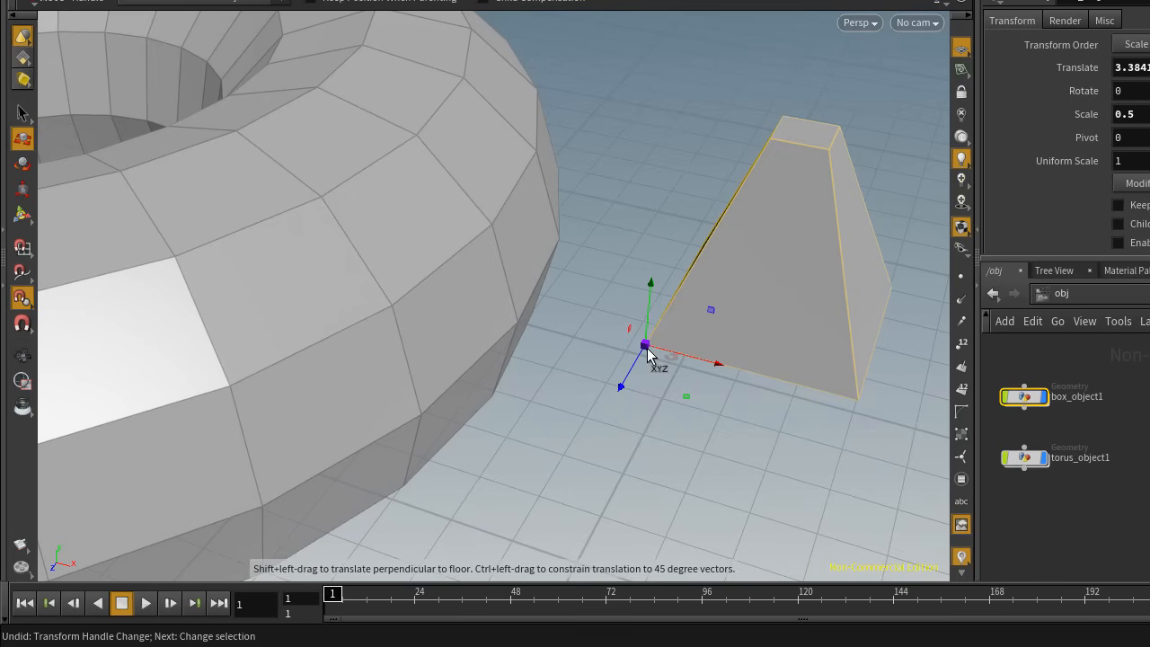
left_click_drag(646, 347, 608, 325)
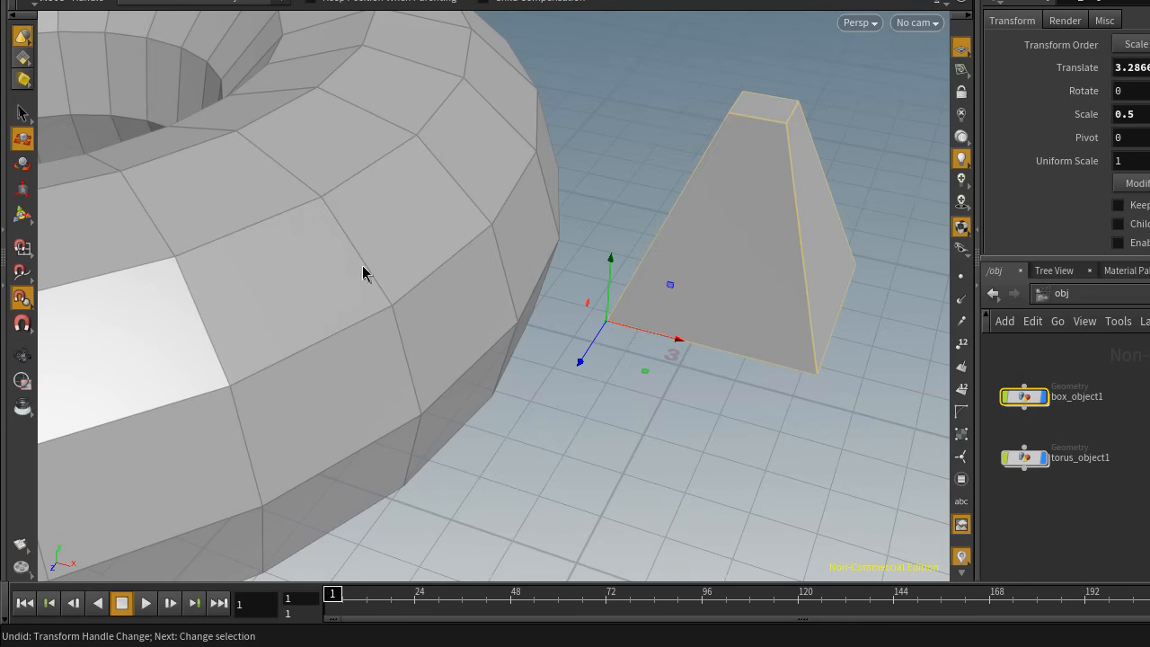
- Rotate the box around its corner handle to about -14.3° in Z and return to the Move tool
left_click(25, 163)
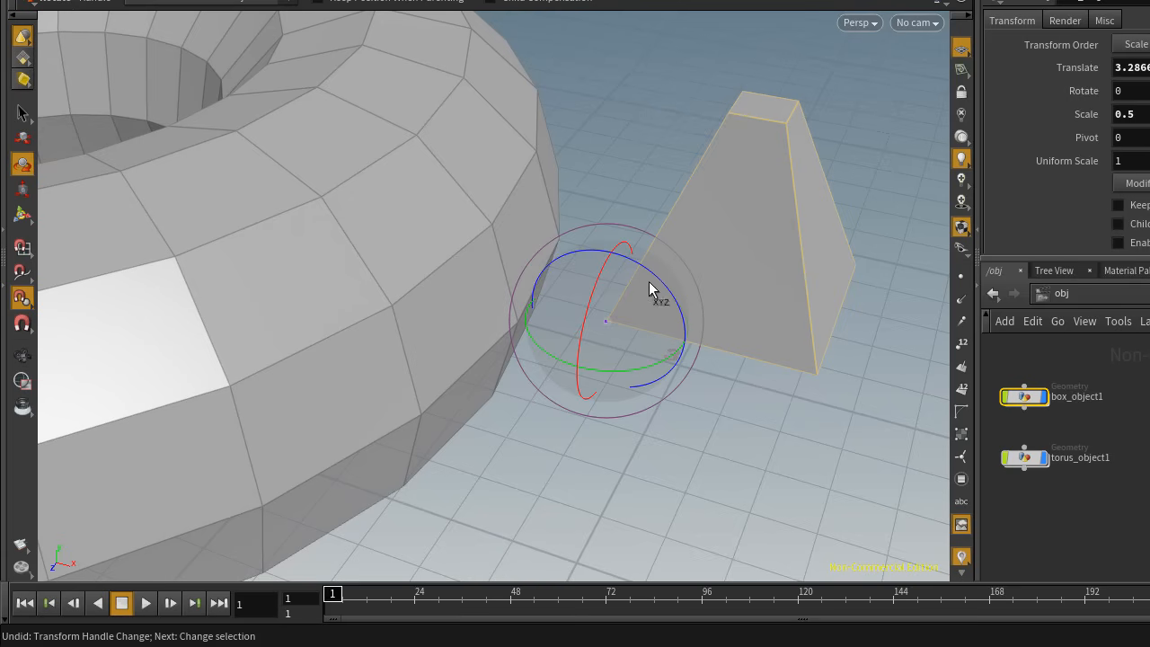
left_click_drag(643, 267, 654, 277)
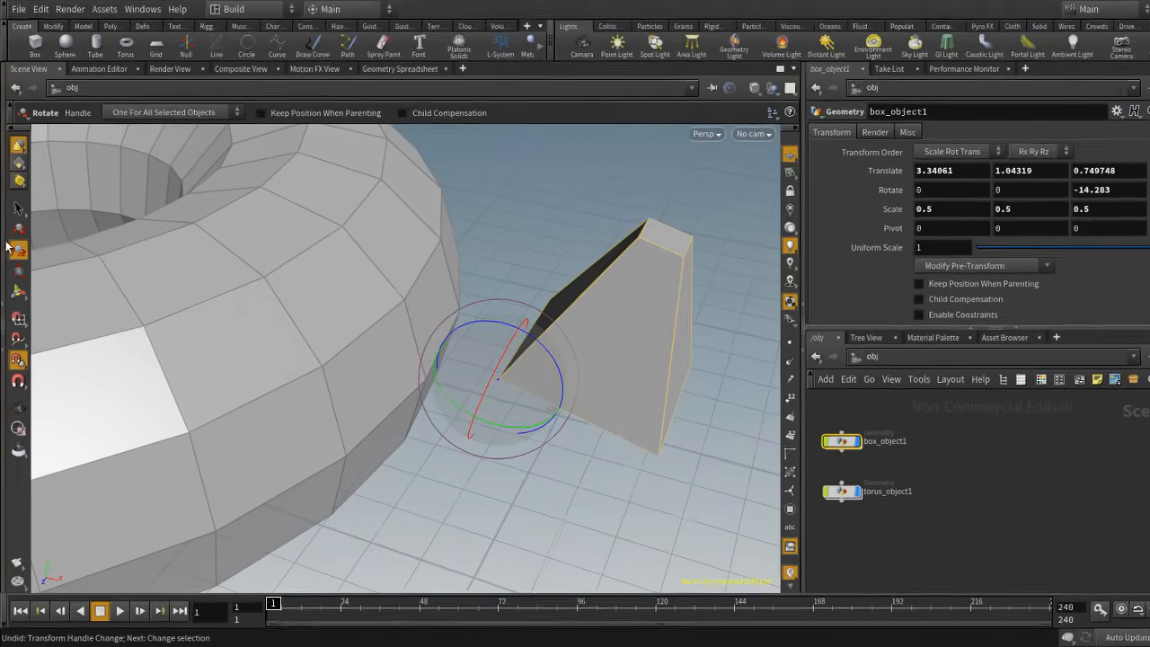
left_click(23, 138)
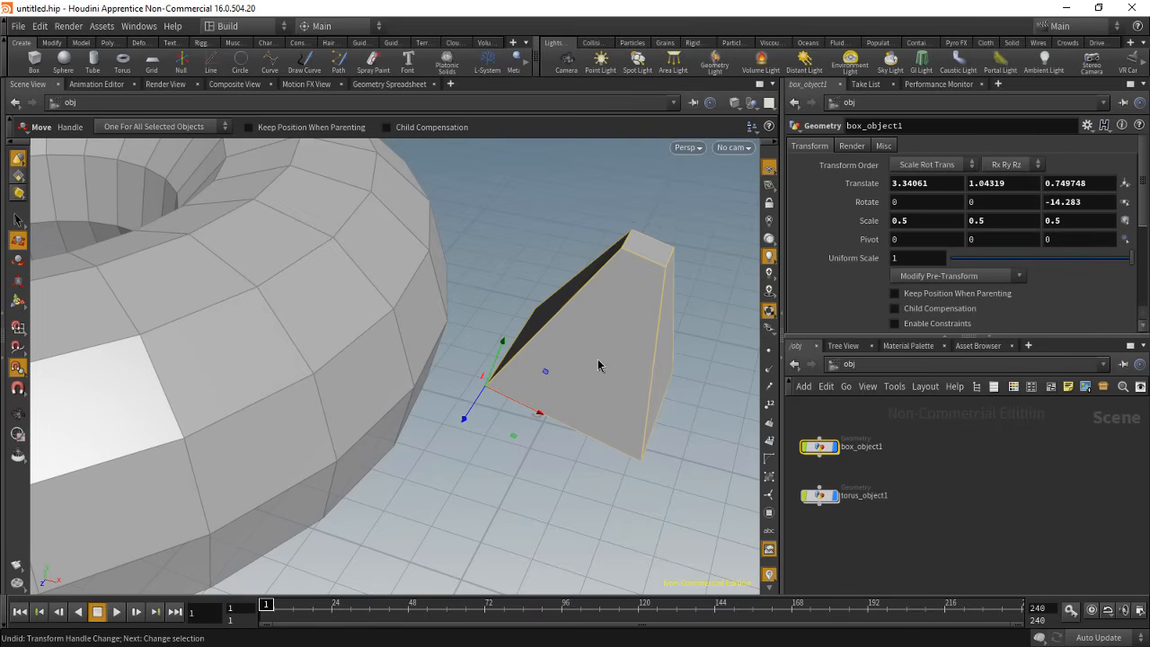
- Compare Flat Shaded with Flat Wire Shaded on the torus, finishing in Flat Wire Shaded mode
key("Escape")
left_click_drag(531, 467, 579, 463)
key("t")
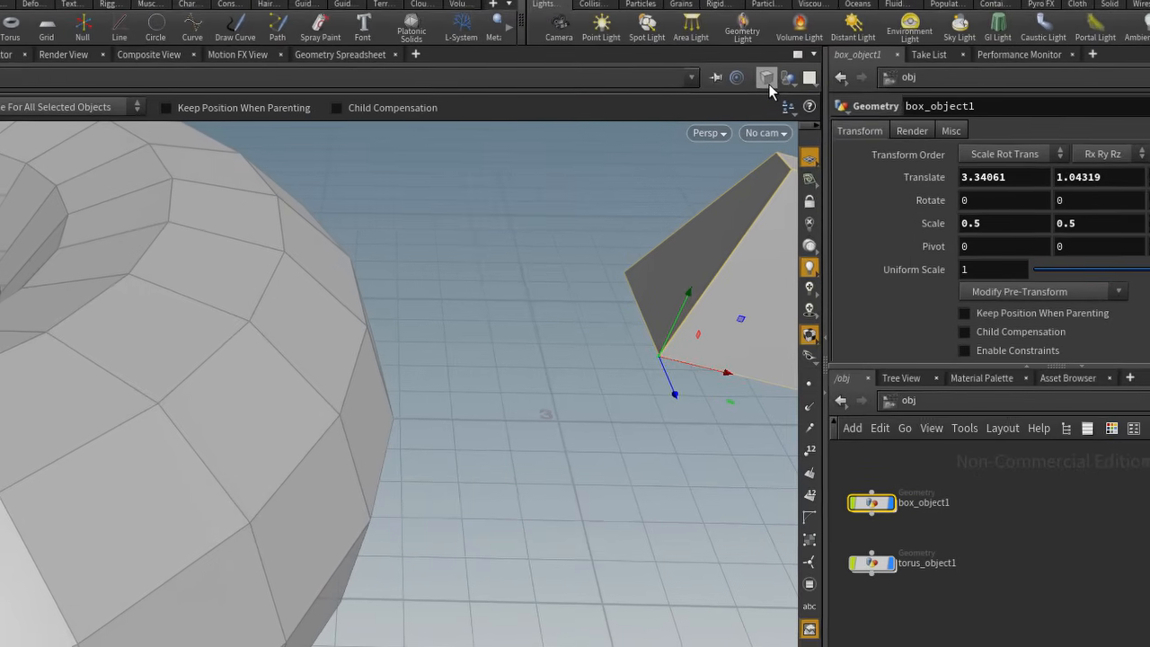
left_click(733, 103)
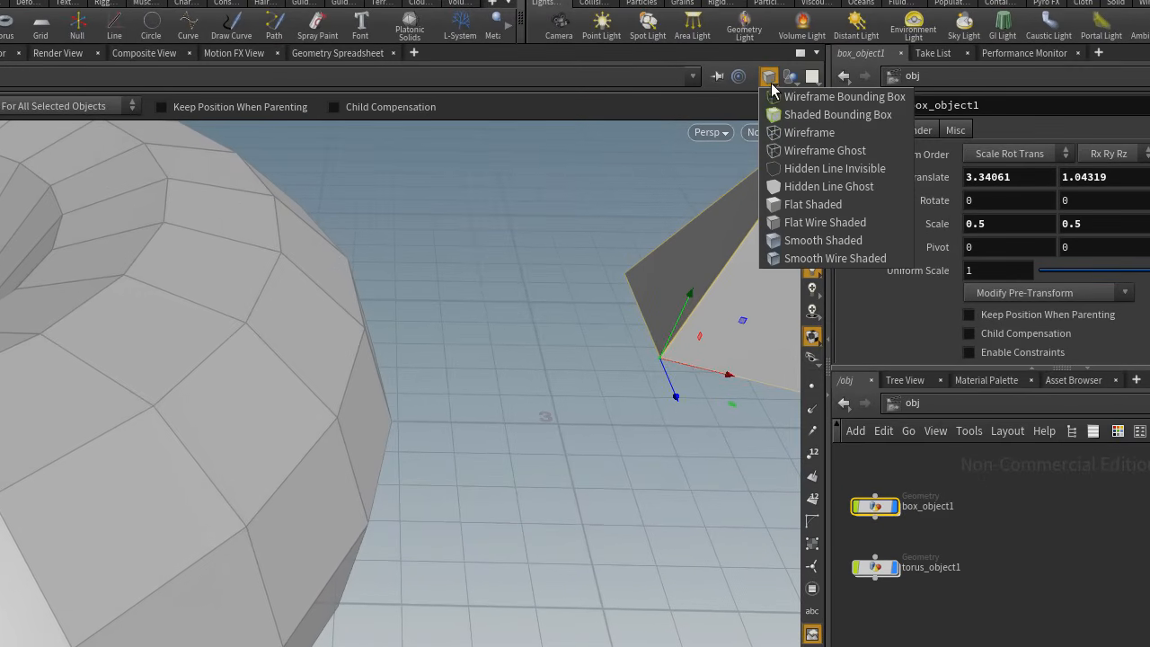
left_click(813, 205)
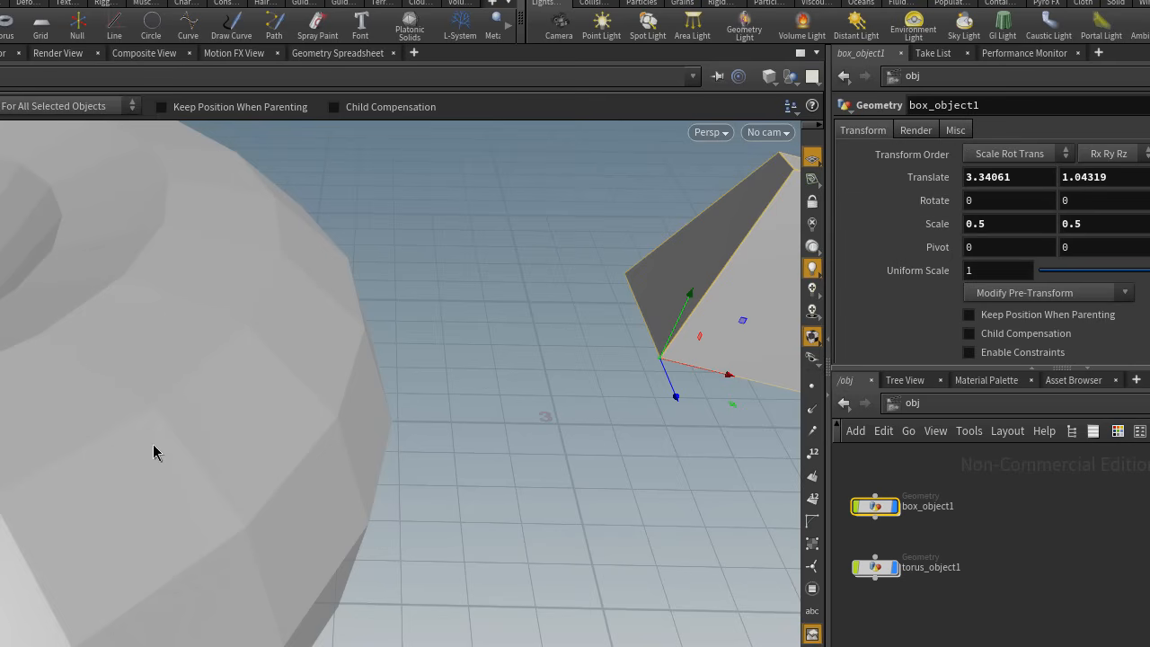
left_click(769, 76)
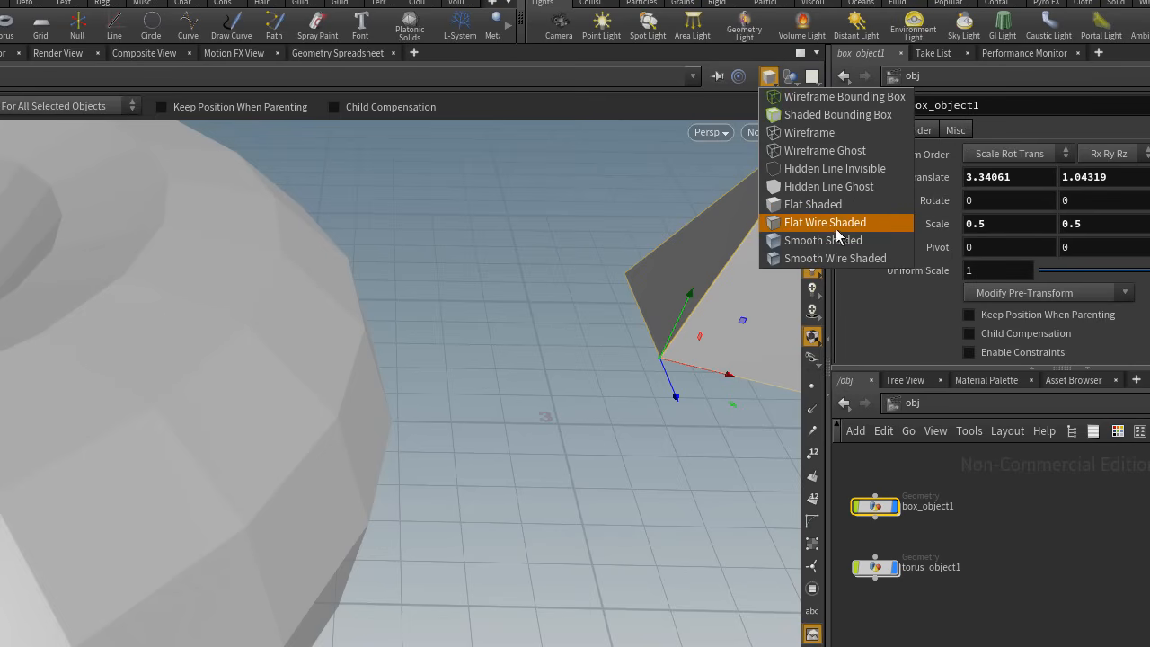
left_click(822, 225)
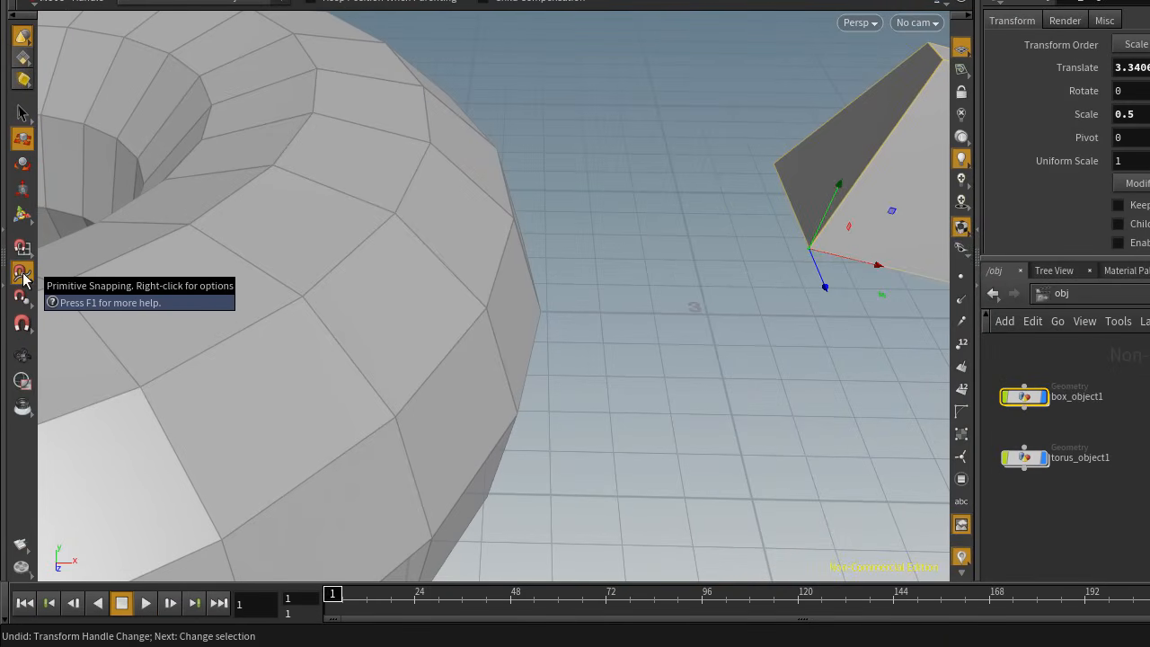
- Set Orient on Snap to Nearest Axes to Frame in the Primitive Snapping options and close the options window
right_click(22, 274)
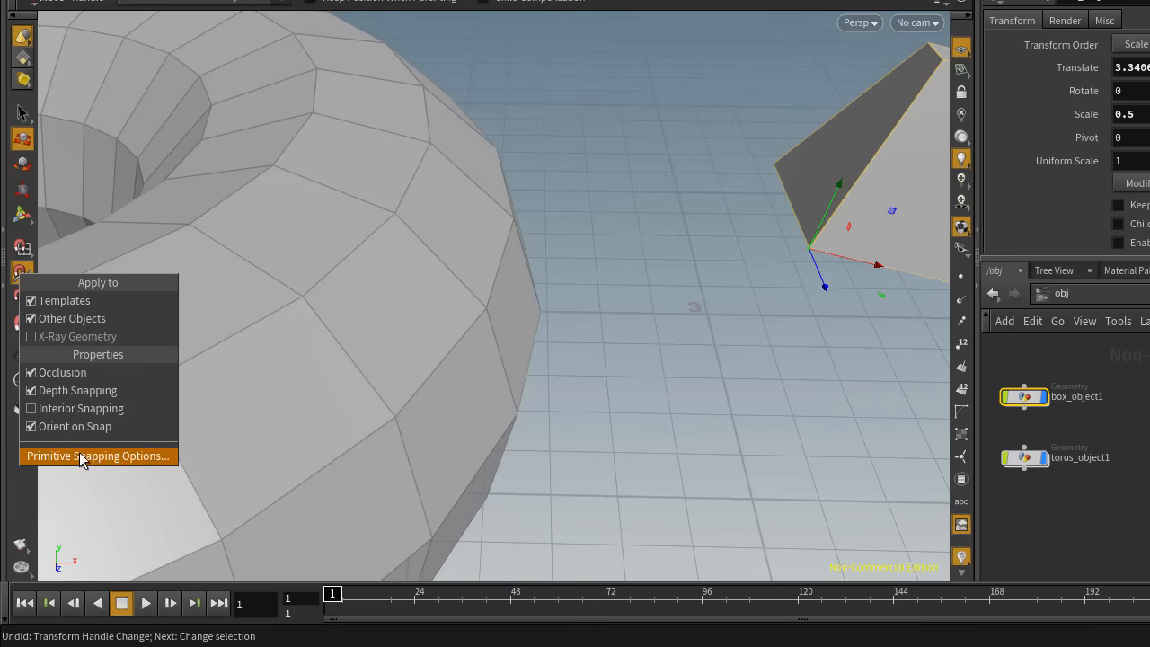
left_click(112, 457)
left_click_drag(168, 54, 369, 32)
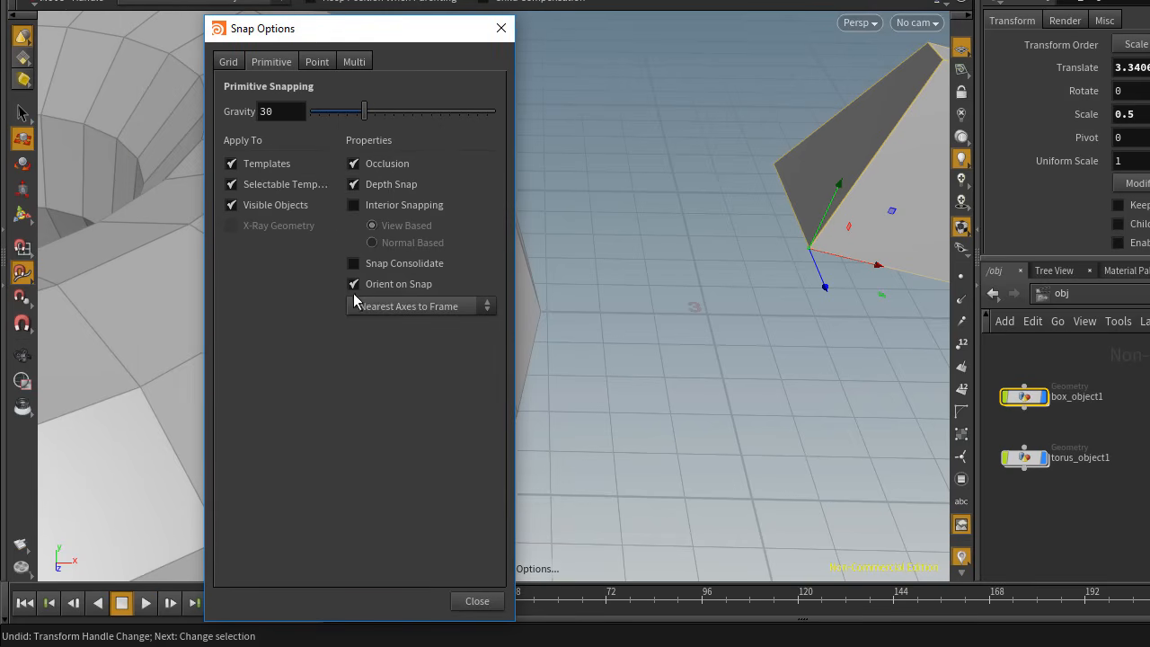
left_click(409, 308)
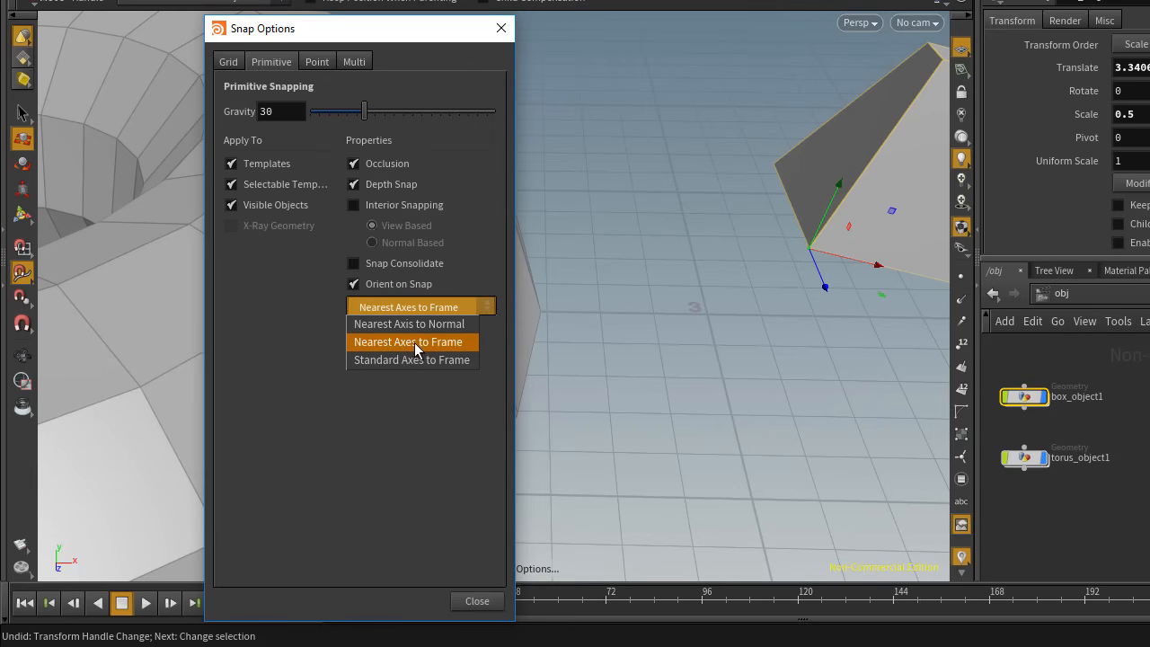
left_click(414, 342)
left_click(477, 601)
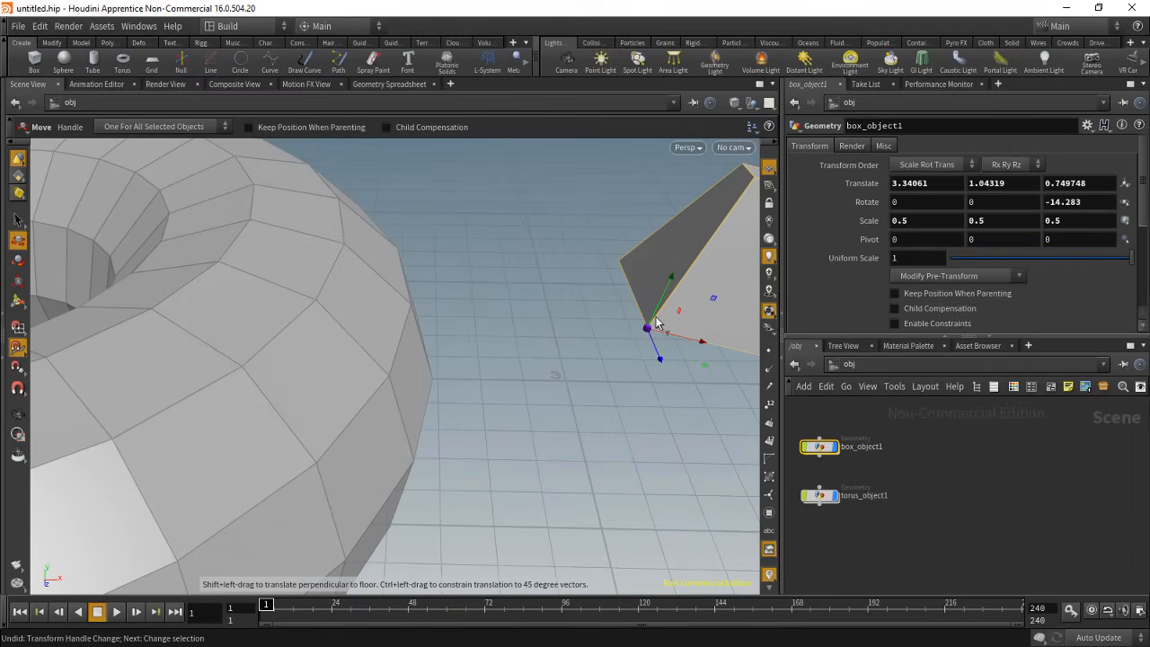
- Snap the box's corner onto an upper torus face and rotate the box around it to about 0.35, -7.49, -2.65
left_click_drag(647, 330, 261, 263)
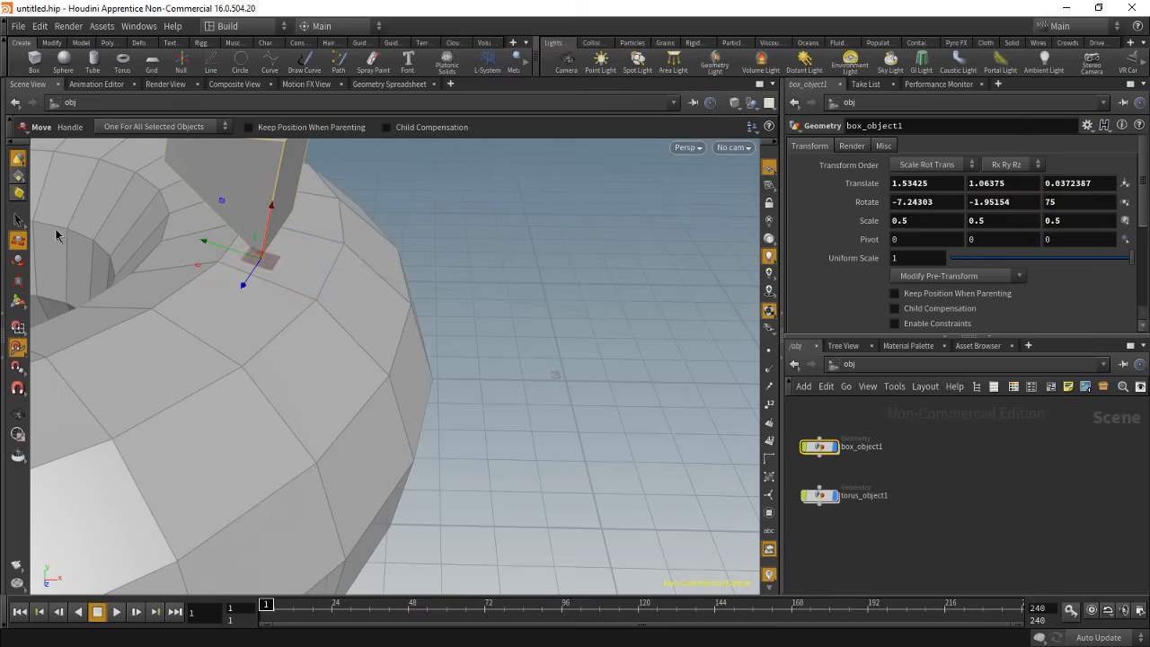
left_click(17, 259)
left_click_drag(297, 214, 332, 296)
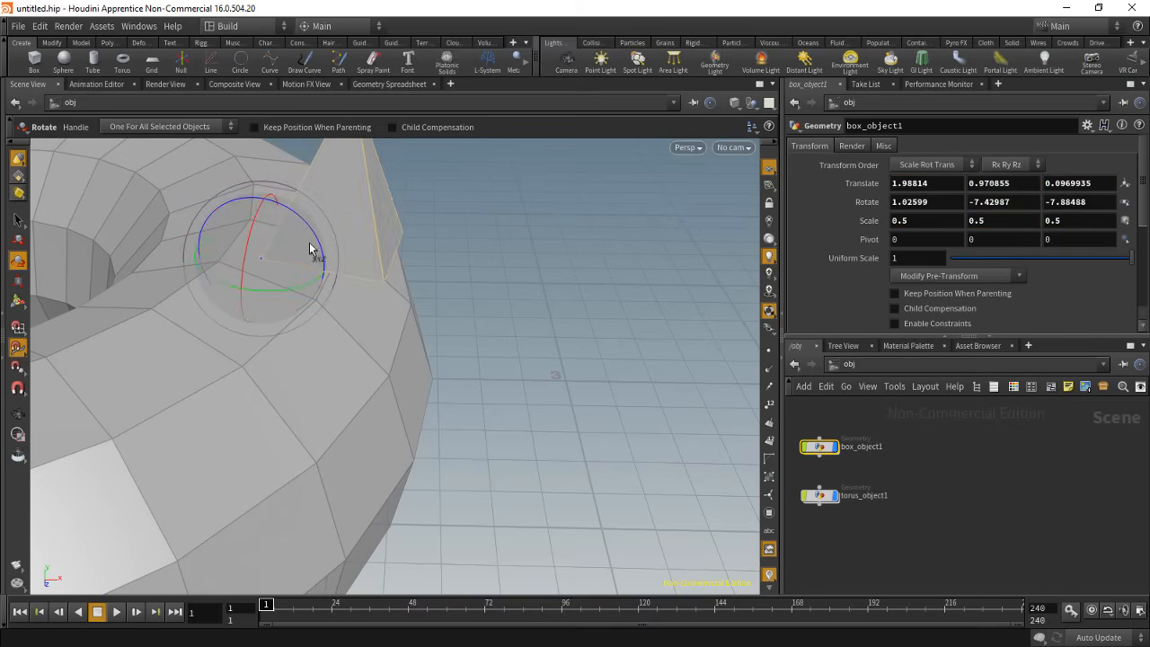
left_click_drag(318, 242, 273, 249)
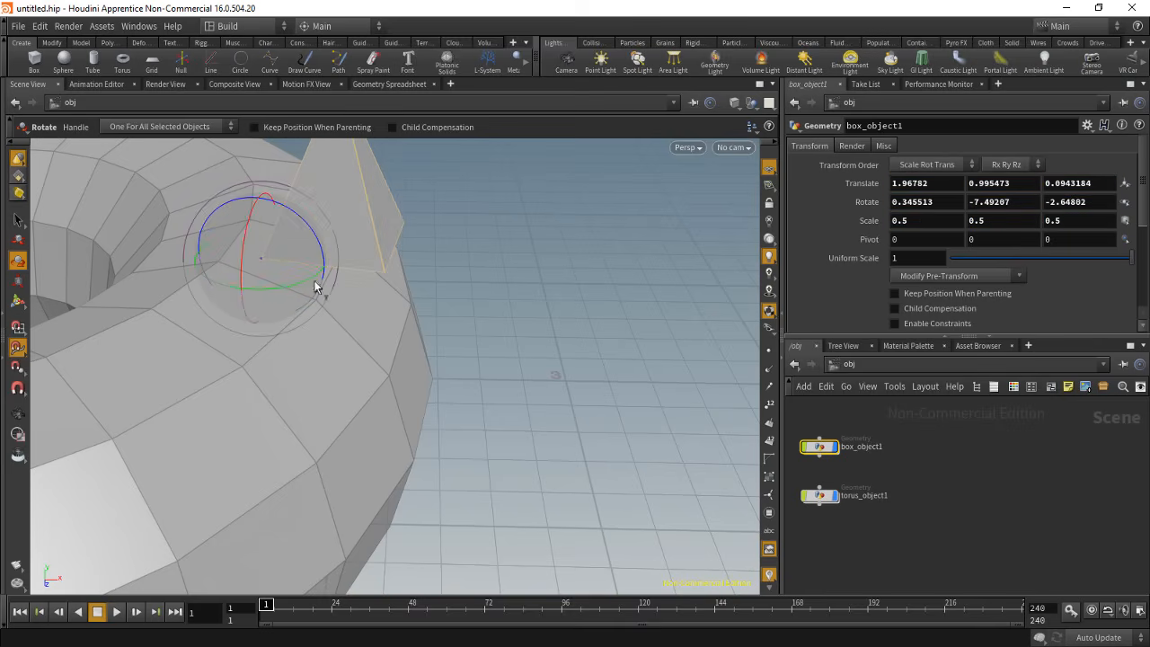
- Snap the box's corner onto the torus face beneath it with the Move tool, tilting the box to about 1.97, -7.24, -15.25
key("Escape")
middle_click_drag(470, 224, 481, 350)
left_click_drag(468, 446, 445, 356, "alt")
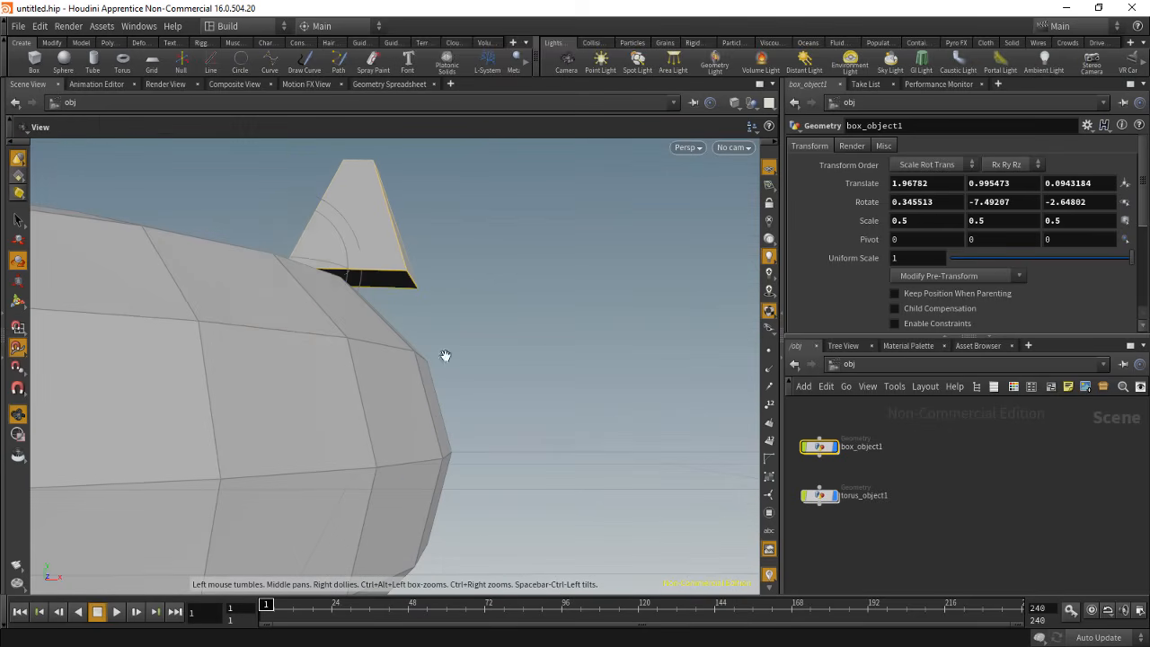
left_click_drag(495, 246, 249, 354, "alt")
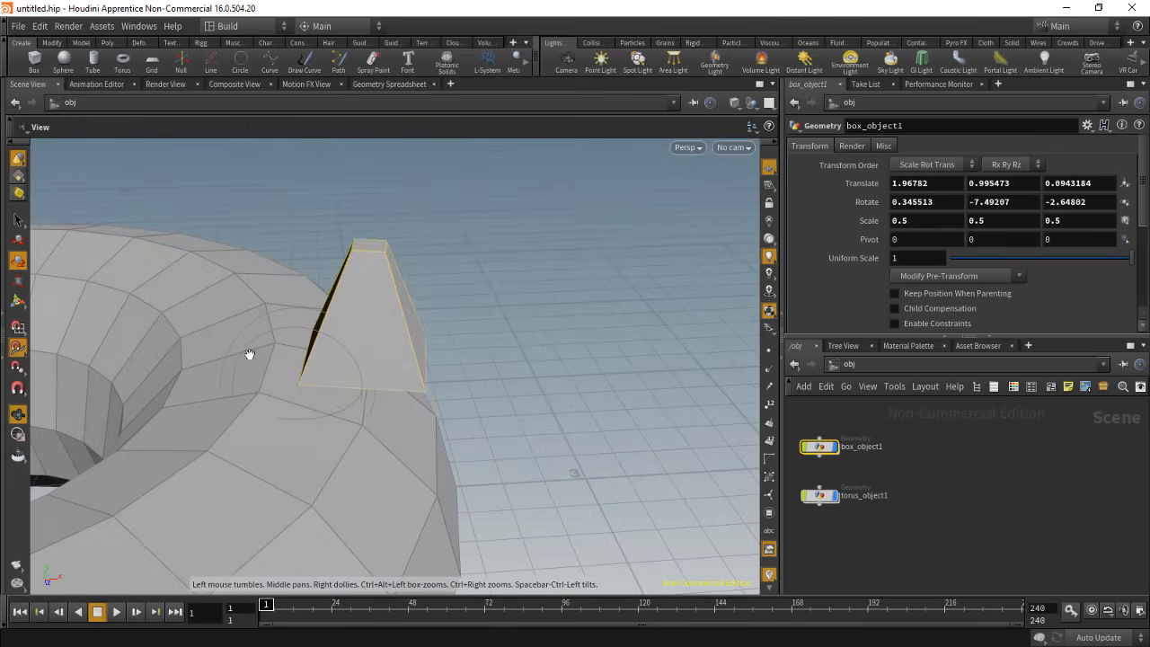
left_click(18, 243)
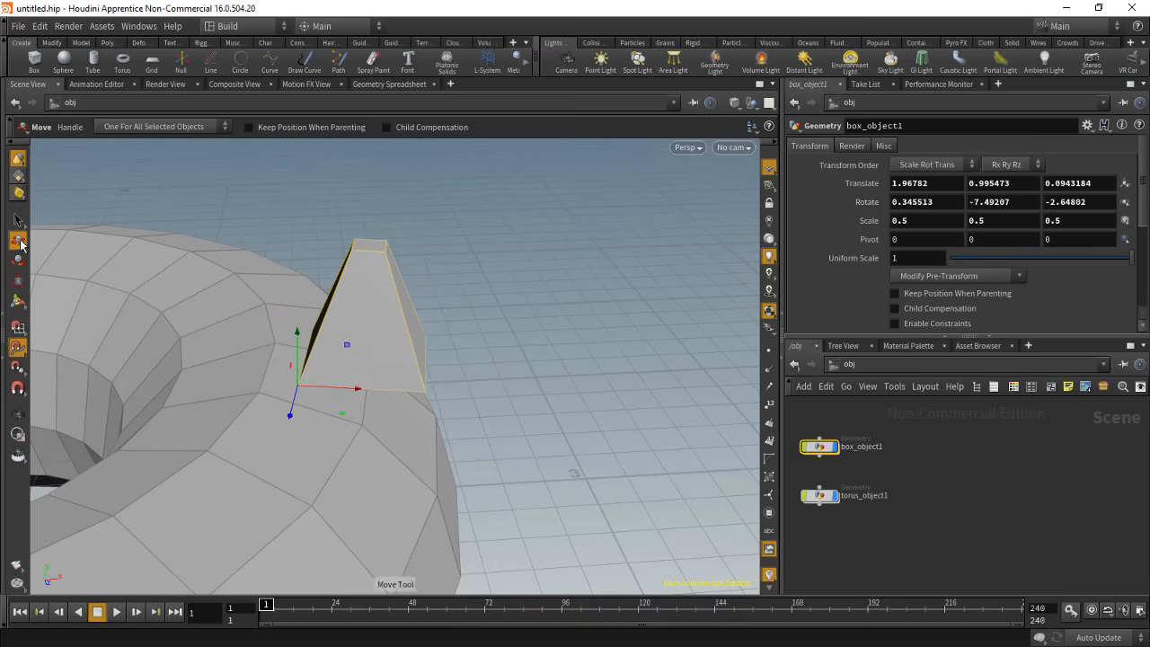
mouse_move(300, 386)
left_mouse_down()
mouse_move(282, 384)
mouse_move(289, 332)
mouse_move(303, 387)
left_mouse_up()
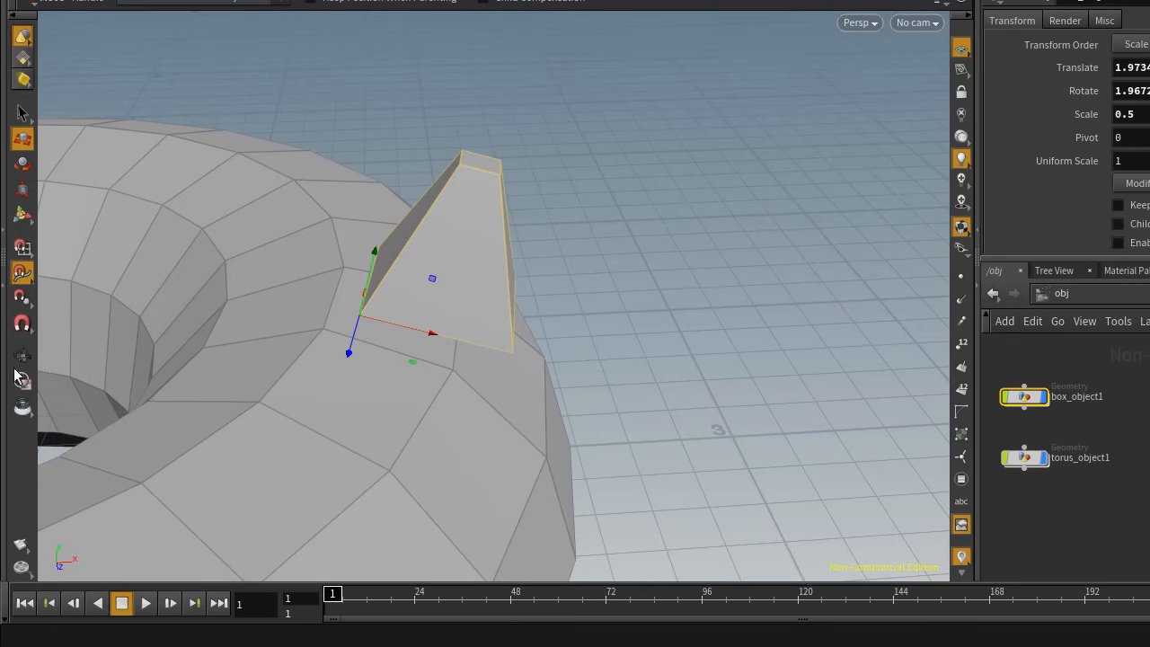
- Set Orient on Snap to Nearest Axis to Normal in the Primitive Snapping options and close the options window
right_click(22, 282)
left_click(75, 461)
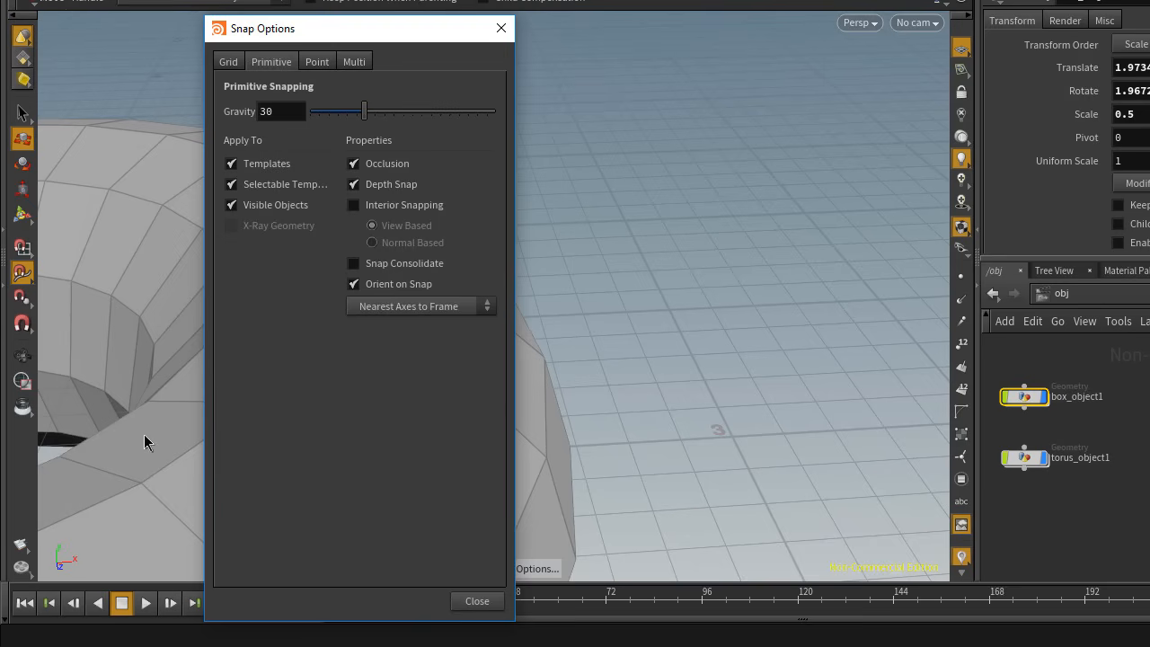
left_click(393, 309)
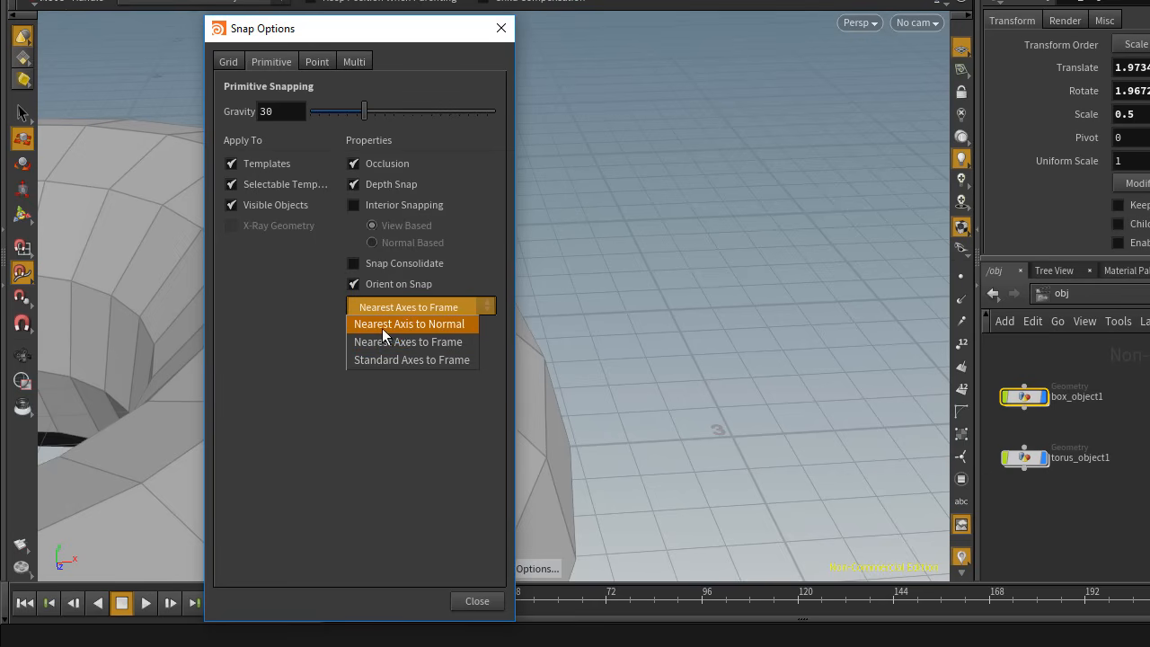
left_click(420, 328)
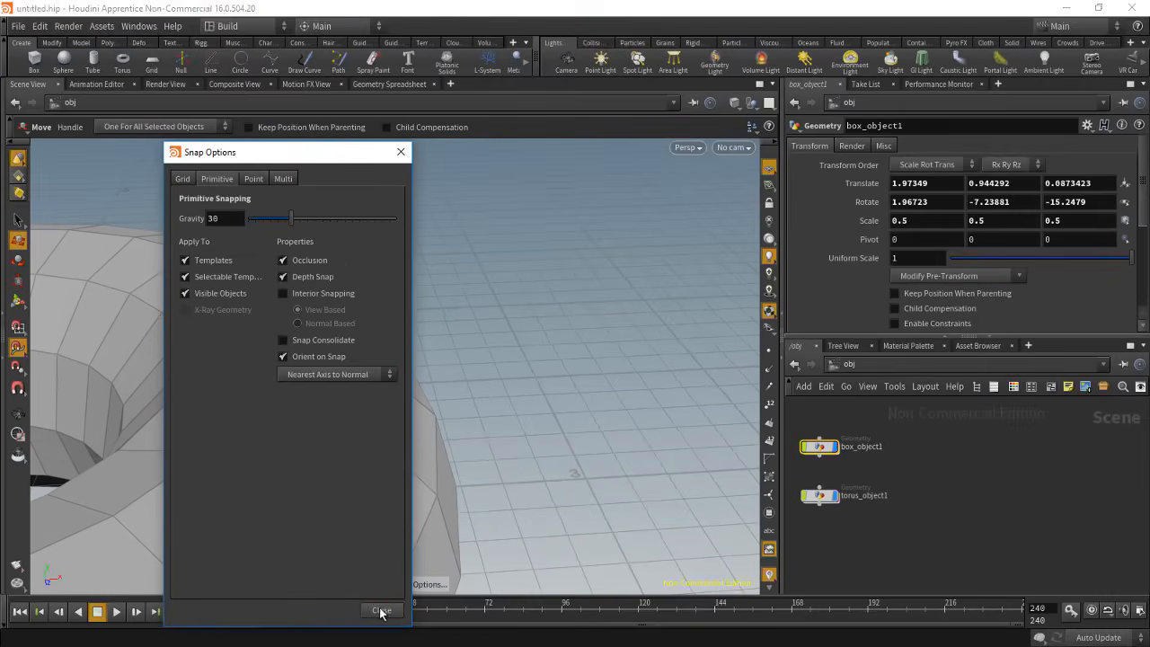
left_click(477, 601)
- Snap the box's corner across the torus faces toward the inner ring, placing the box at about 1.18, 0.96, -0.45
key("Escape")
left_click_drag(146, 416, 499, 407)
middle_click_drag(500, 407, 428, 335)
right_click_drag(336, 372, 424, 342)
middle_click_drag(416, 311, 406, 407)
key("t")
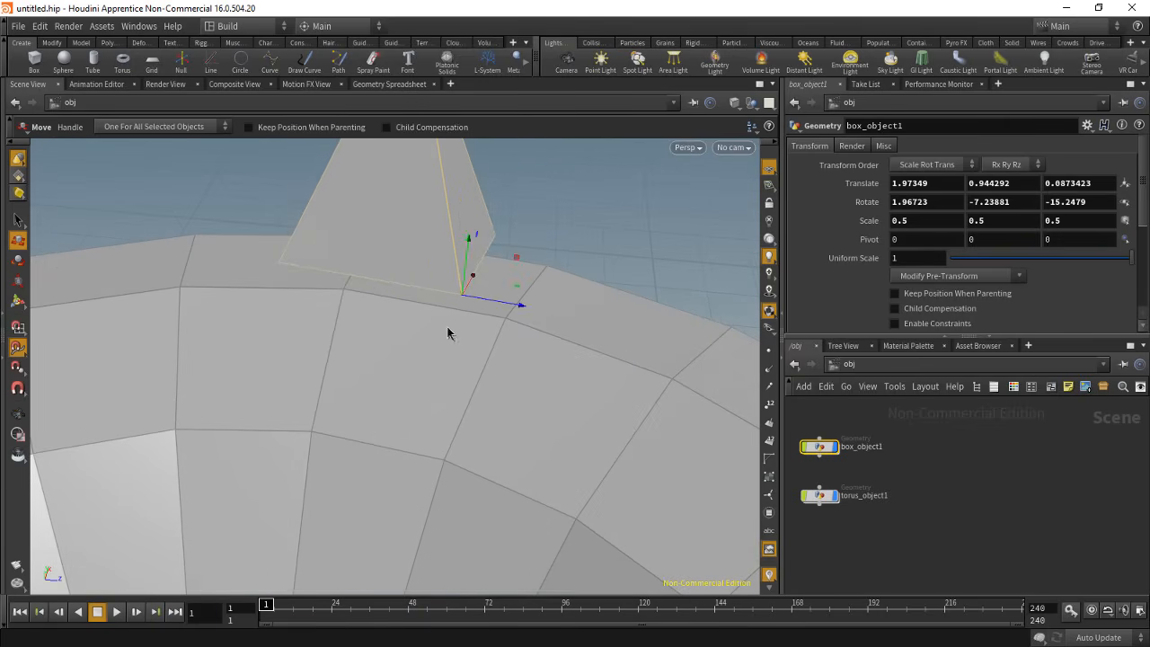
left_click_drag(462, 301, 163, 359)
key("r")
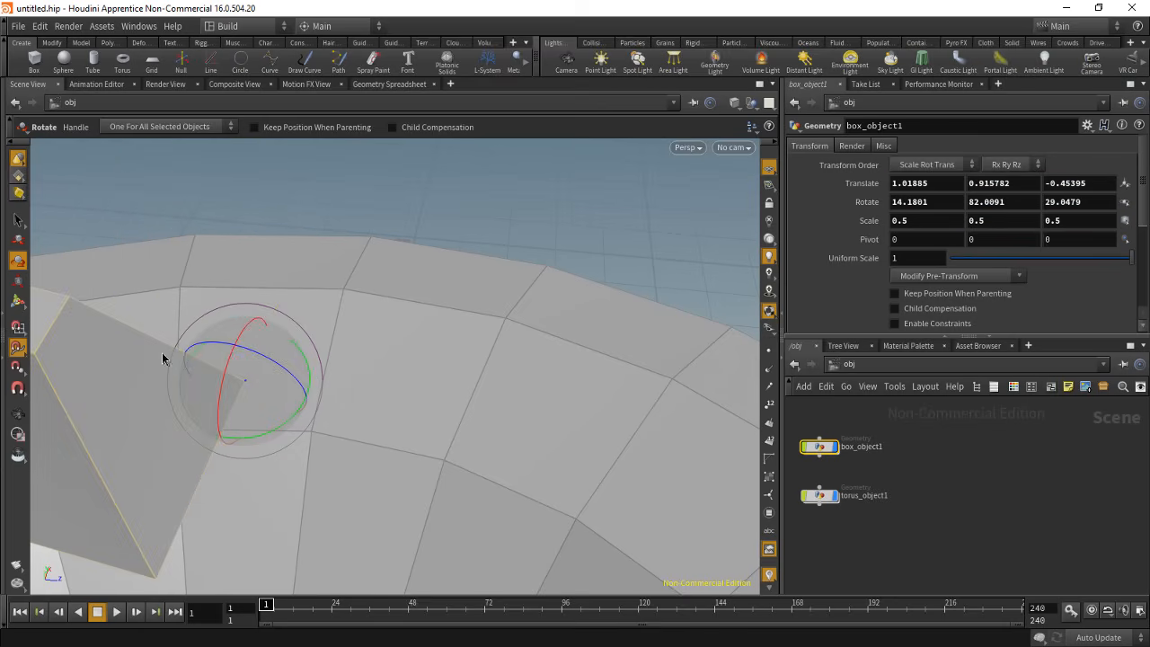
left_click(17, 240)
left_click_drag(244, 381, 261, 320)
- Rotate the box around its corner handle to about -79.4° in Y and snap the corner onto a neighbouring torus face
key("r")
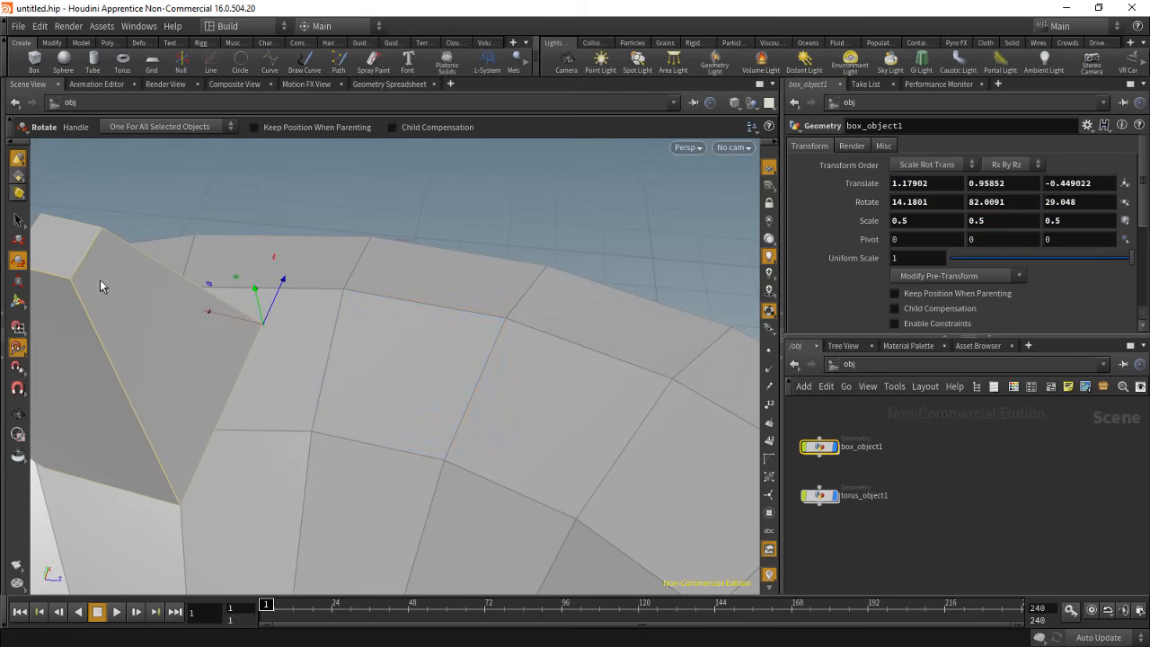
left_click_drag(322, 350, 153, 310)
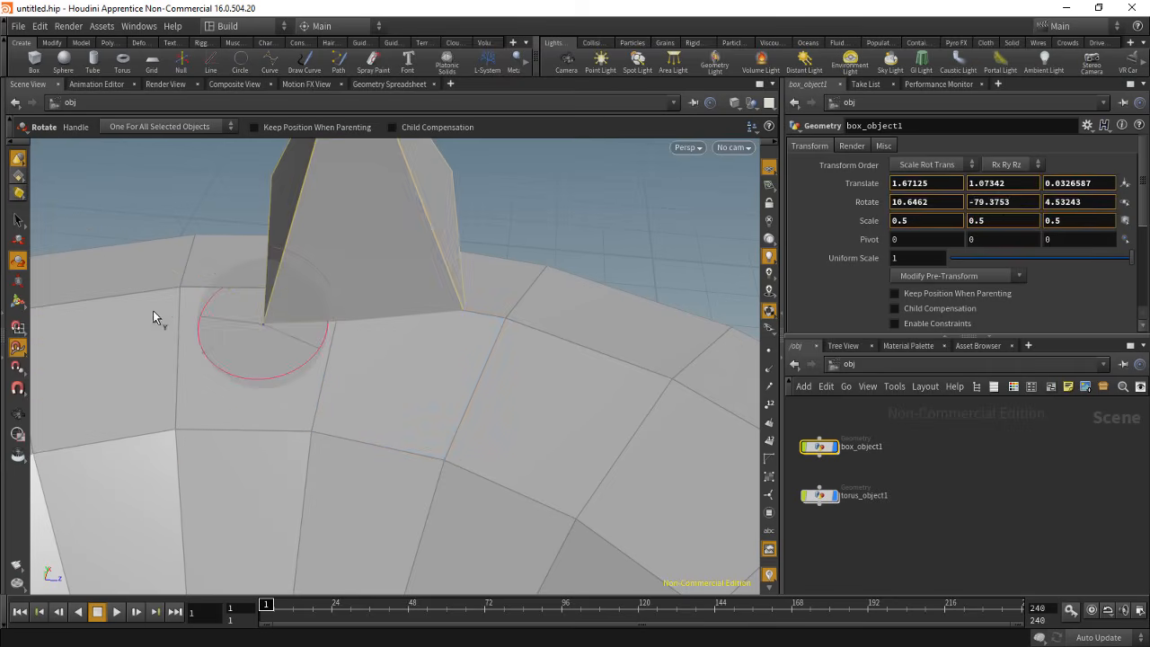
key("t")
left_click_drag(233, 388, 494, 461)
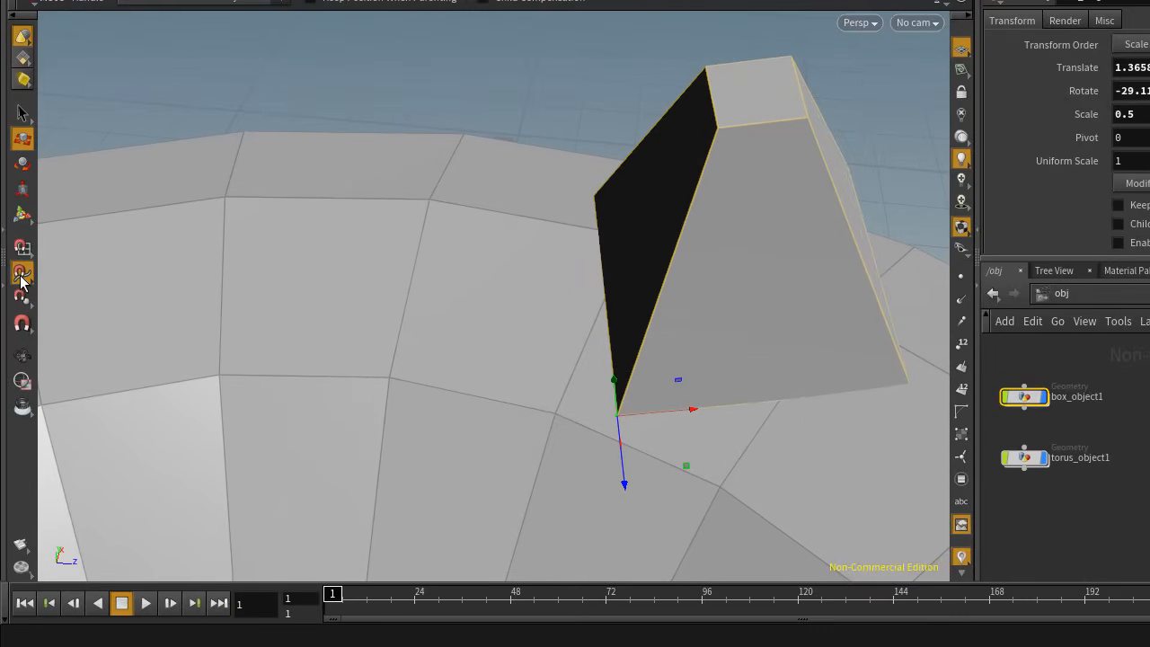
- Switch Orient on Snap back to Nearest Axes to Frame in the Primitive Snapping options and close the window
right_click(17, 346)
left_click(77, 458)
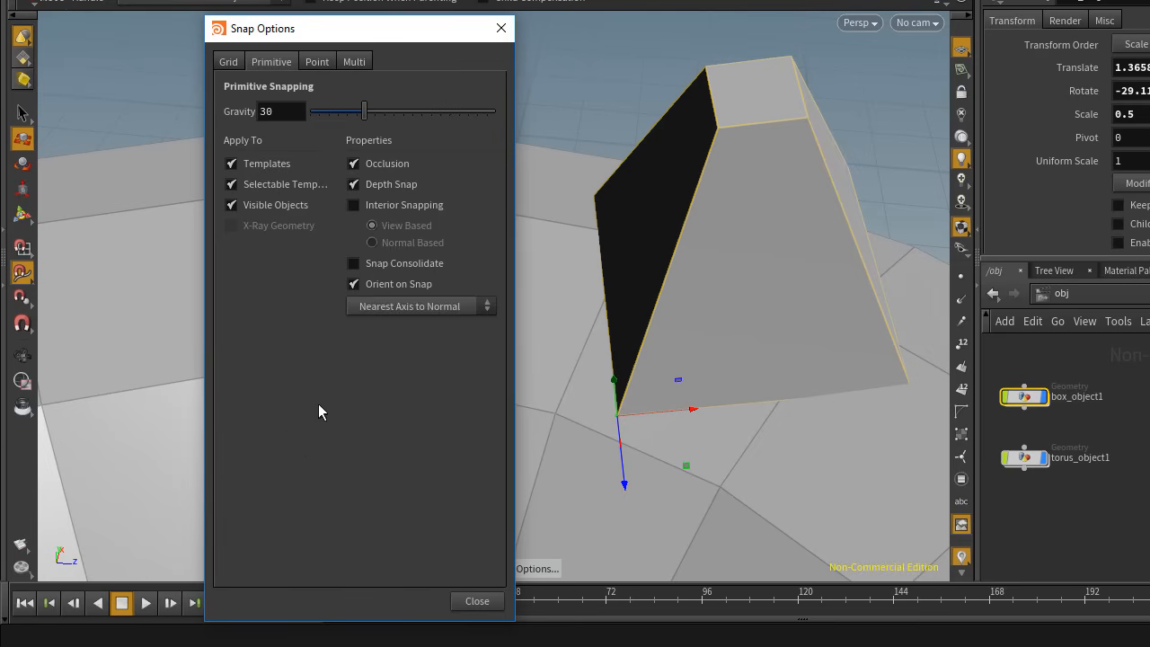
left_click(380, 310)
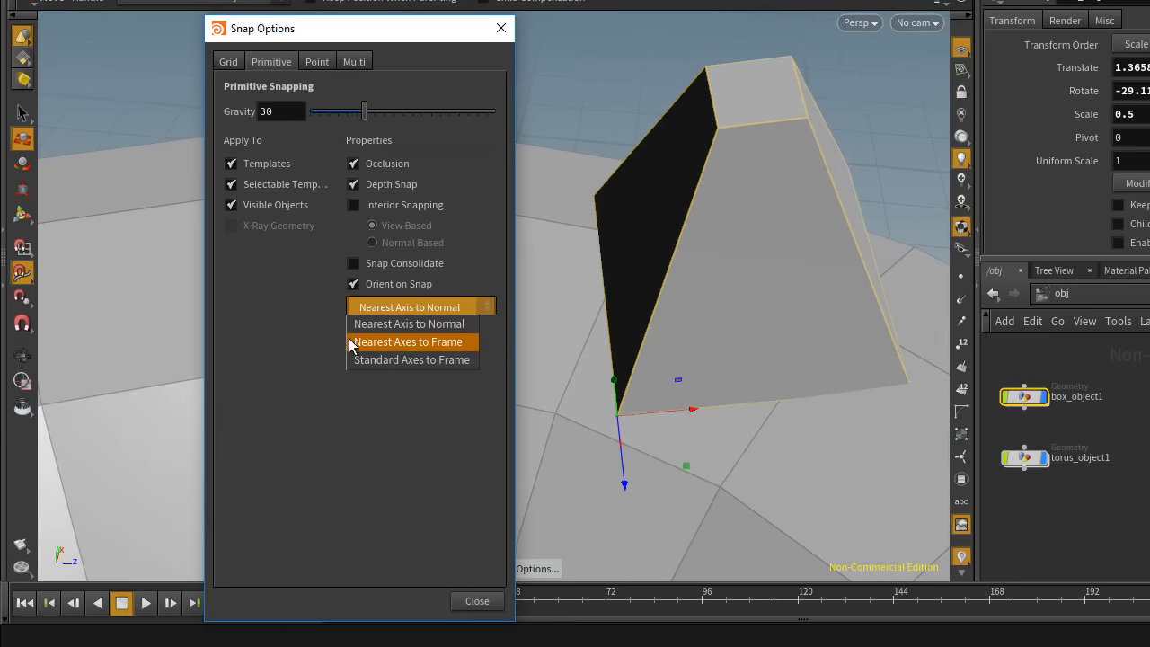
left_click(429, 345)
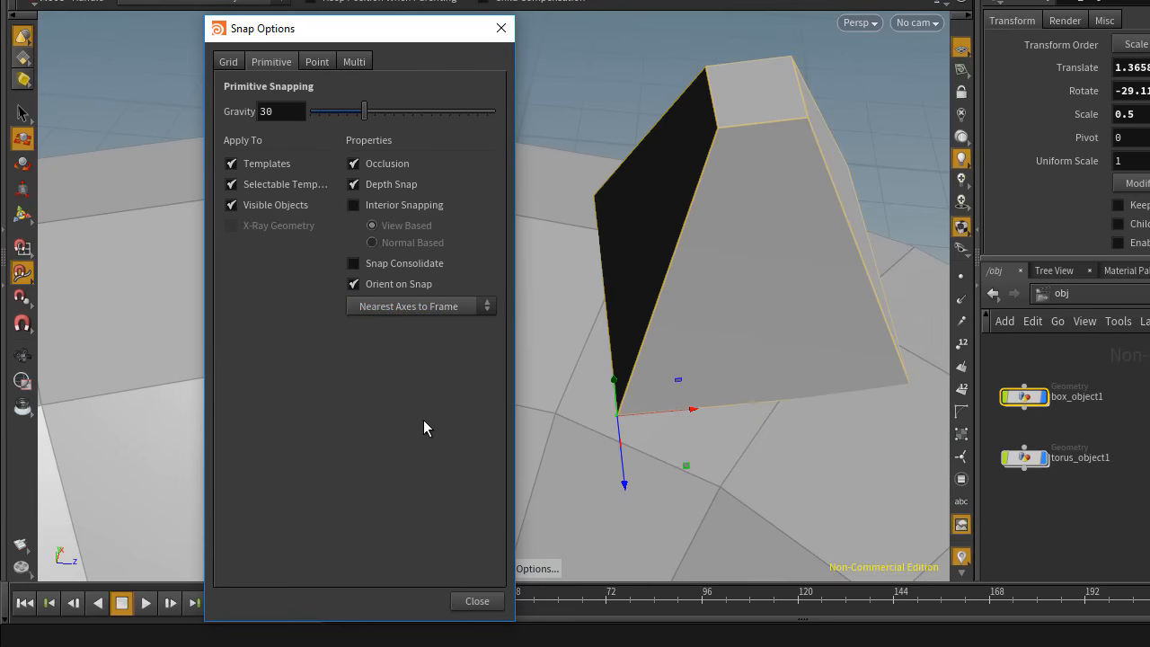
left_click(492, 602)
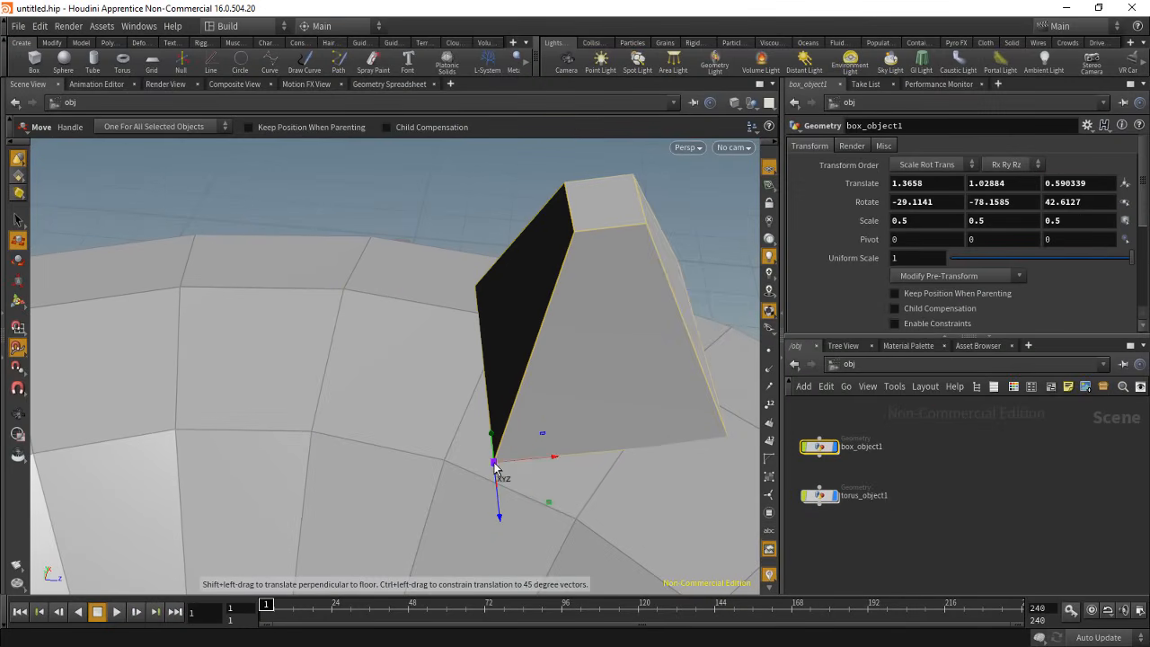
- Place the box's corner on the torus using point snapping, orienting the box to about 3.67, -57.90, 11.89, and activate the Rotate tool
left_click_drag(494, 465, 176, 428)
left_click(17, 368)
key("Escape")
left_click_drag(353, 483, 305, 530)
key("t")
key("Escape")
key("r")
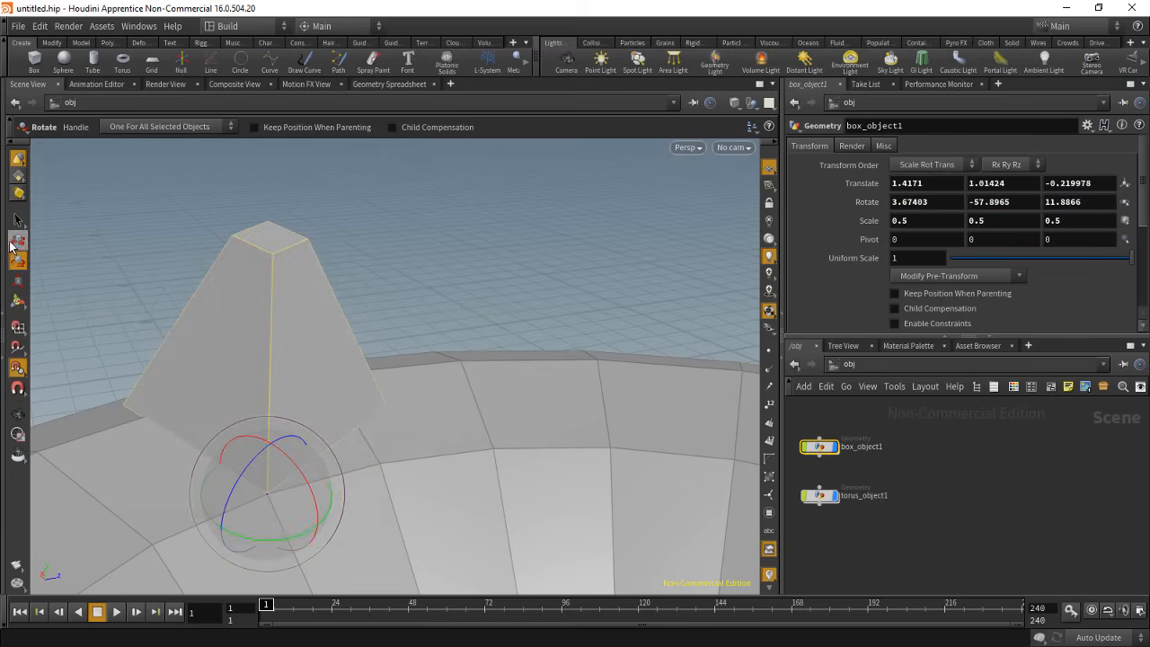
- Snap the box's corner onto an upper torus face with primitive snapping, orienting the box to about -15.12, -97.5, 0
left_click(16, 241)
left_click_drag(333, 447, 482, 319)
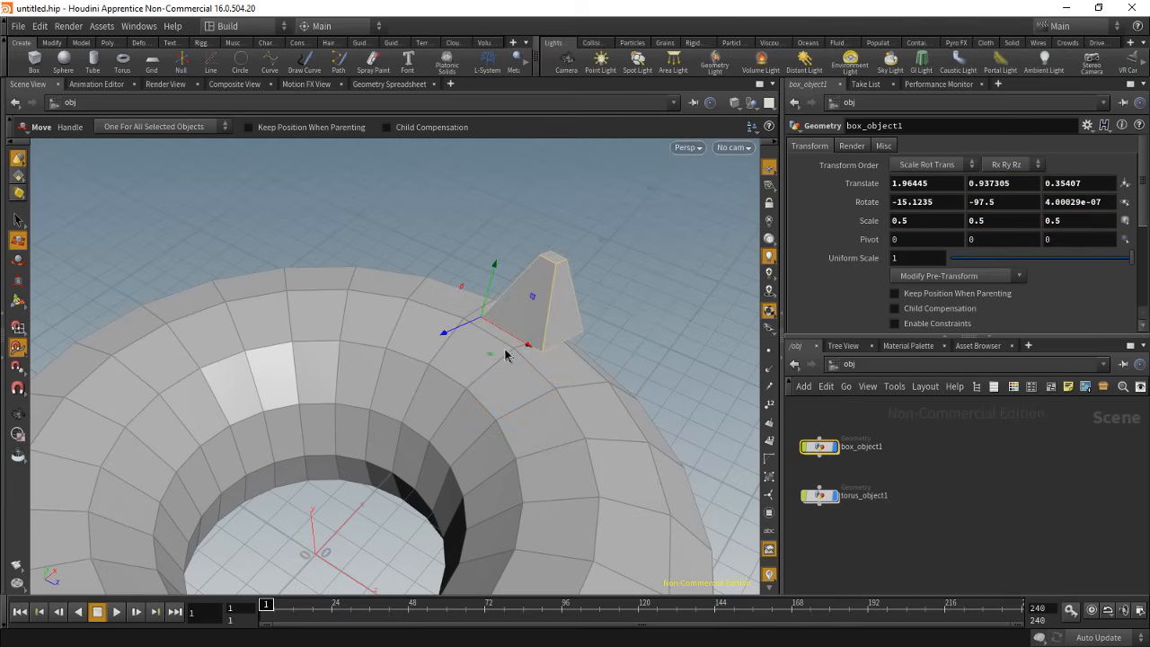
key("Escape")
left_click_drag(602, 375, 557, 405)
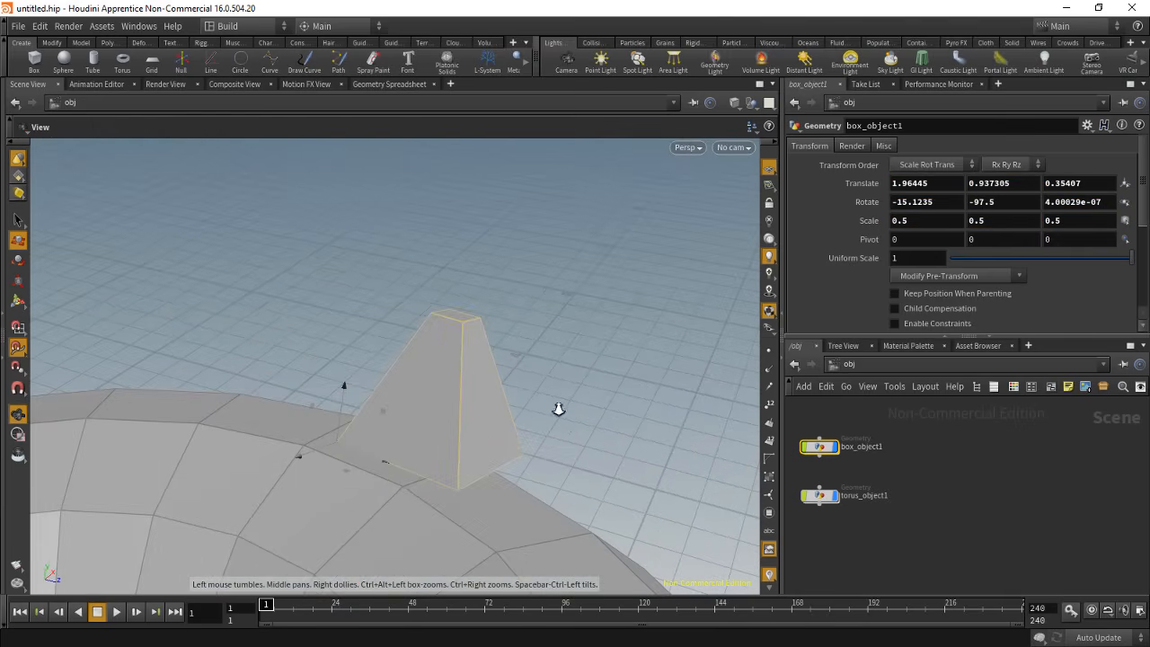
key("t")
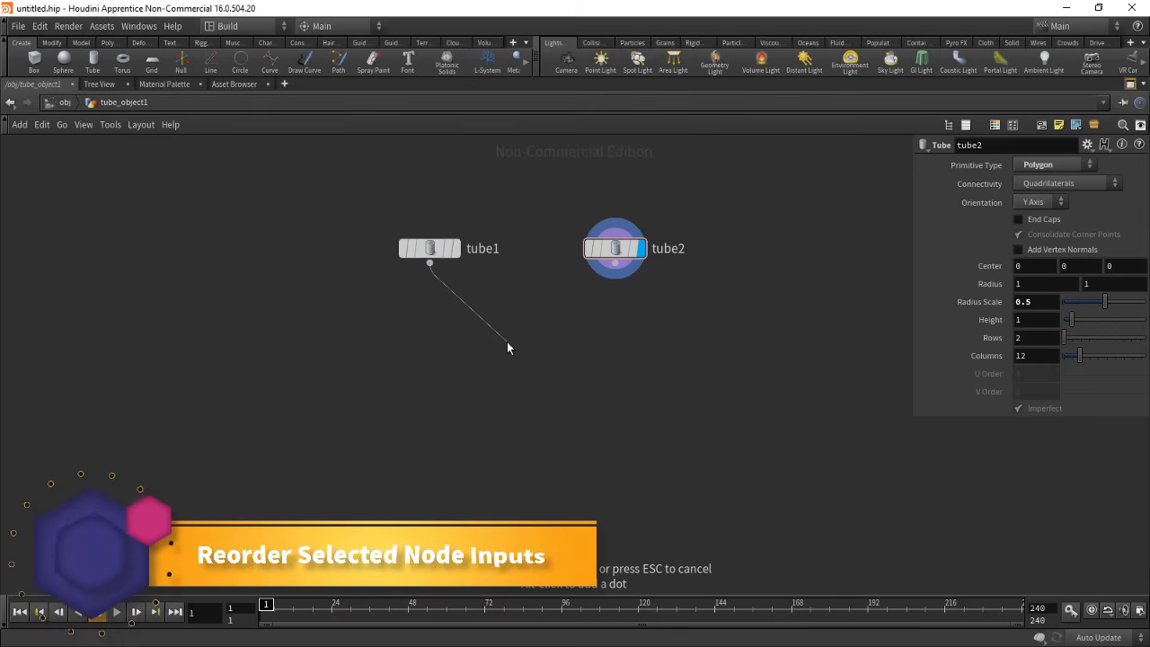
- Add a Merge node below the two tubes and wire both tube1 and tube2 into it
key("Tab")
key("Return")
left_click(507, 342)
left_click_drag(615, 263, 508, 310)
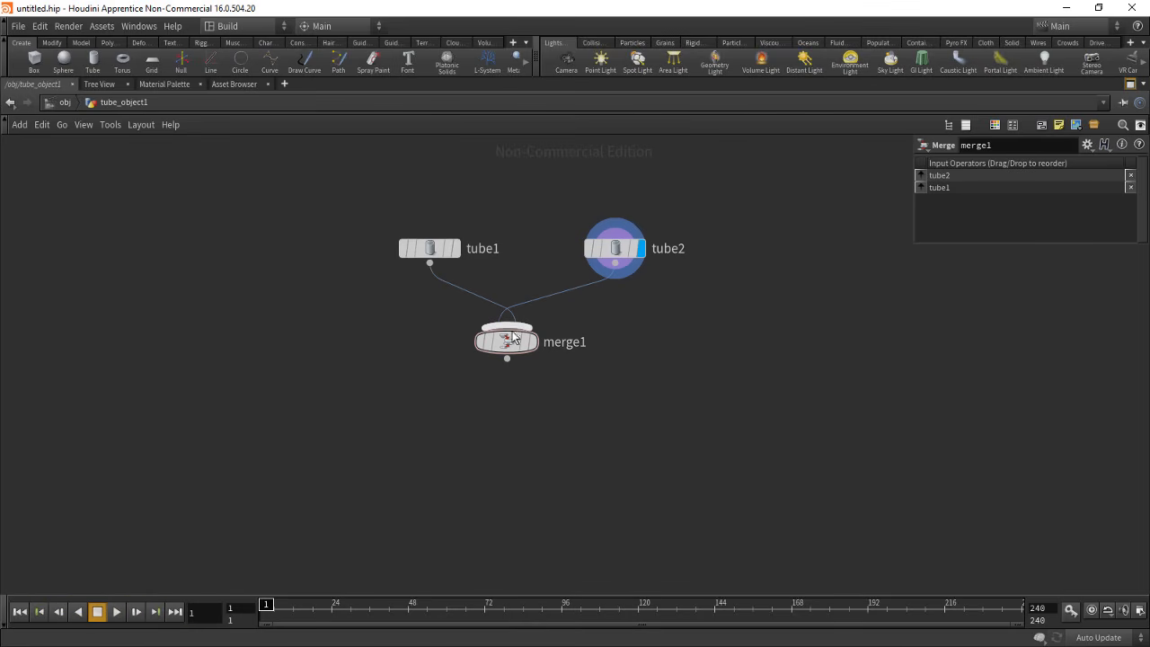
- Reorder the Merge node's inputs back and forth, finishing with tube1 listed before tube2
mouse_move(511, 336)
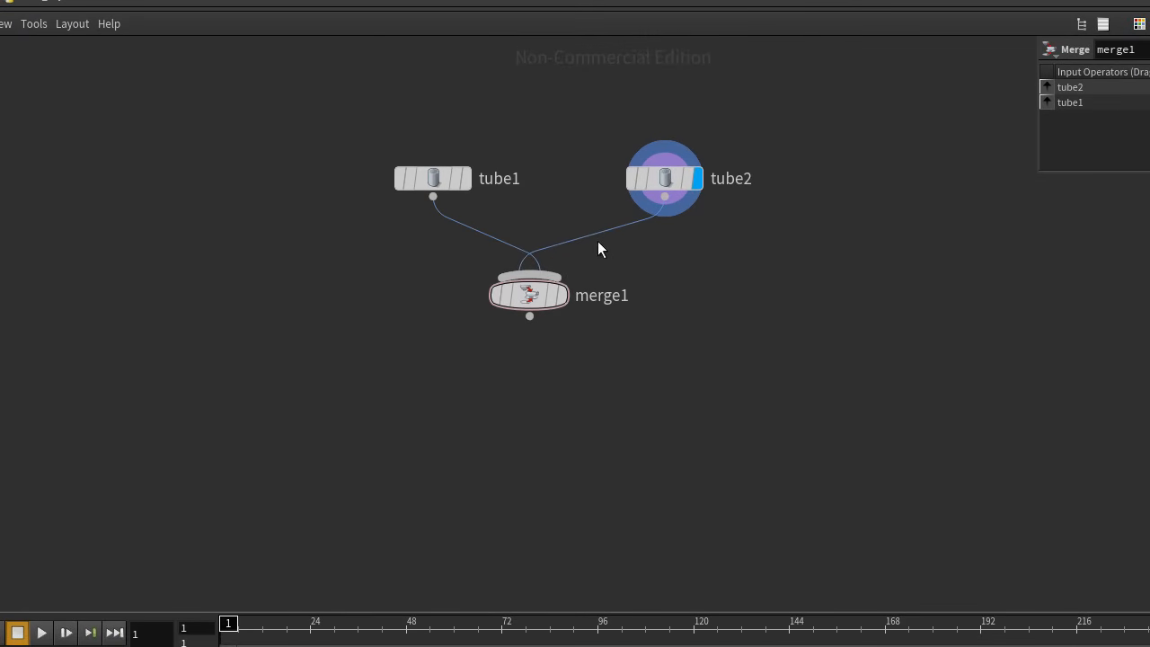
key("shift+r")
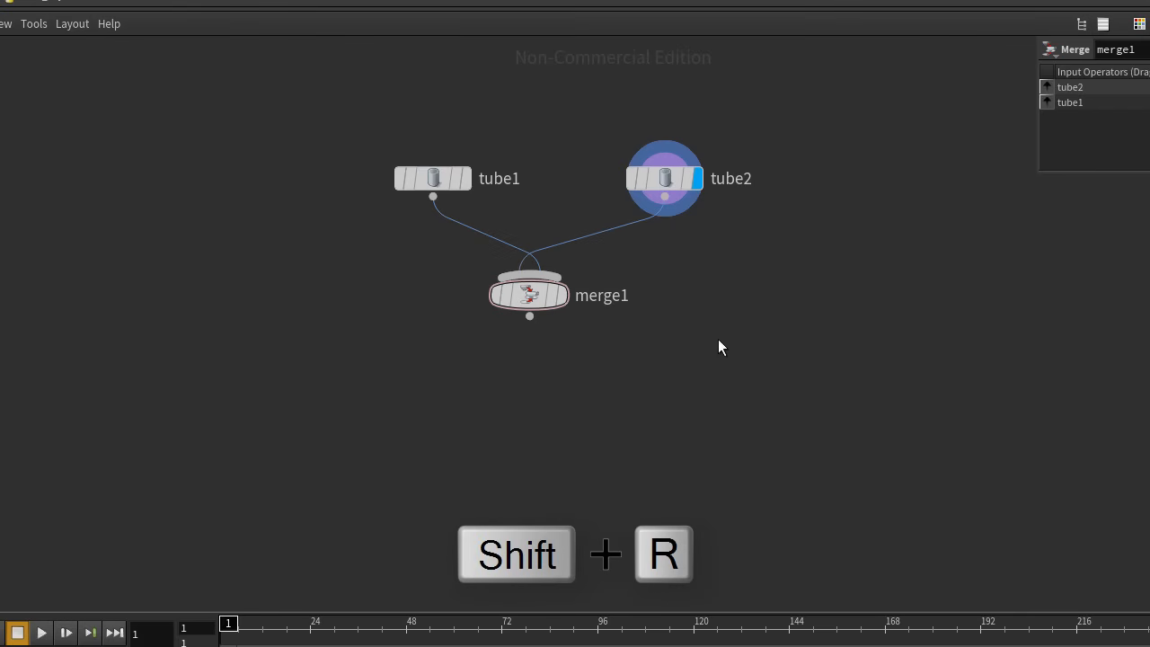
key("shift+r")
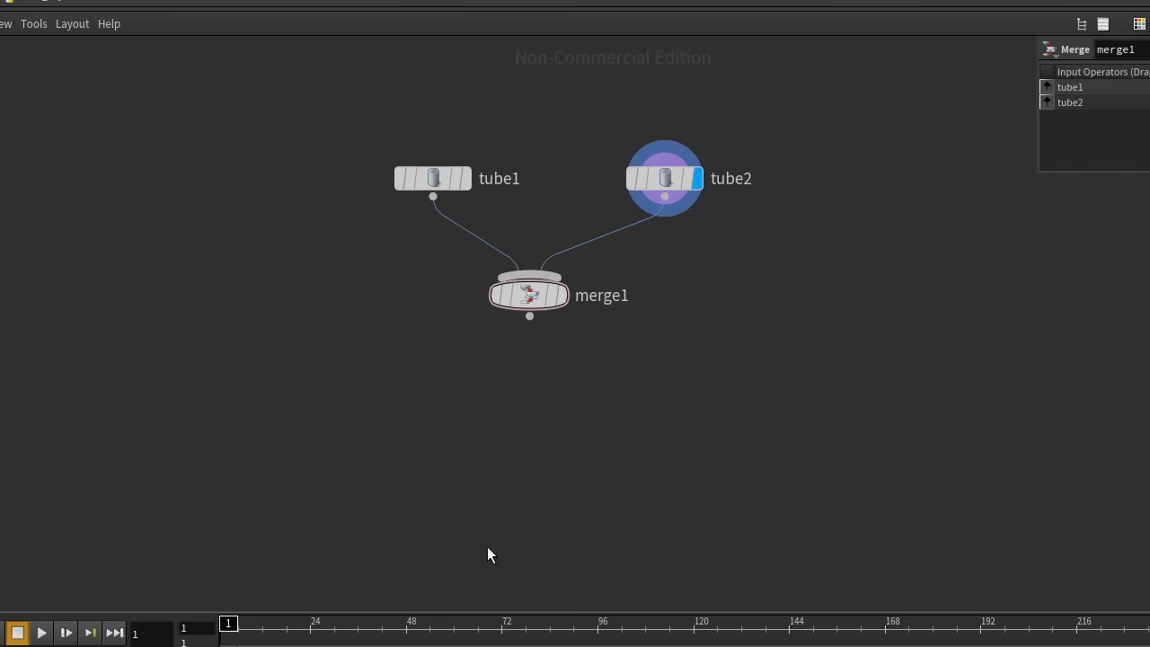
key("shift+r")
key("shift+r")
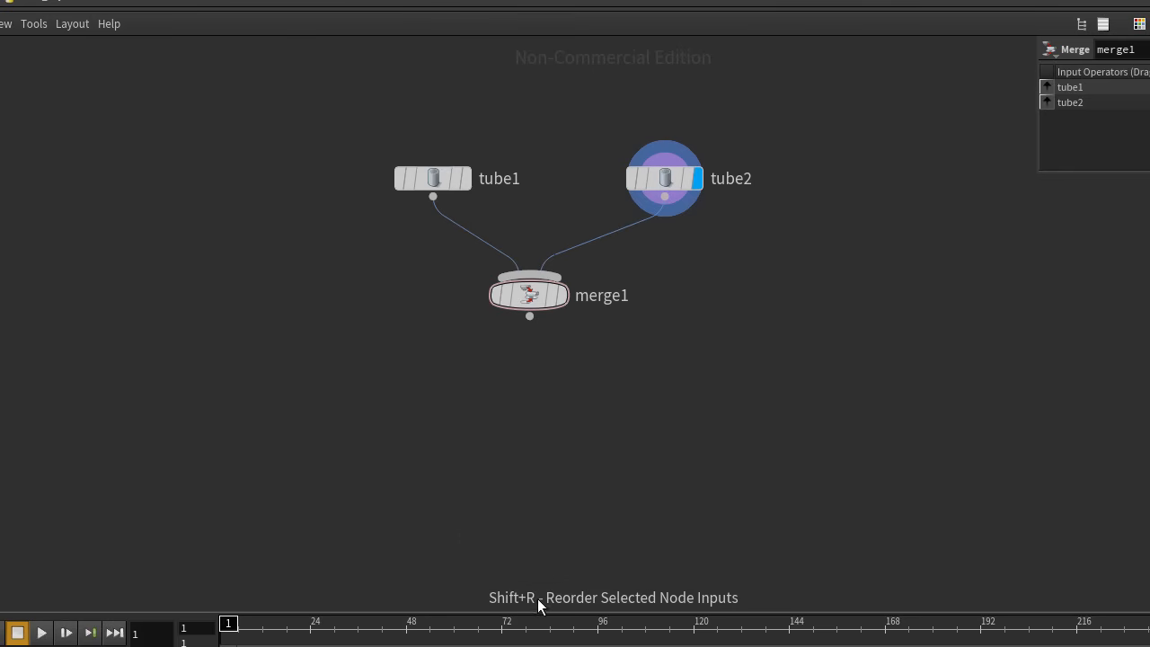
key("shift+r")
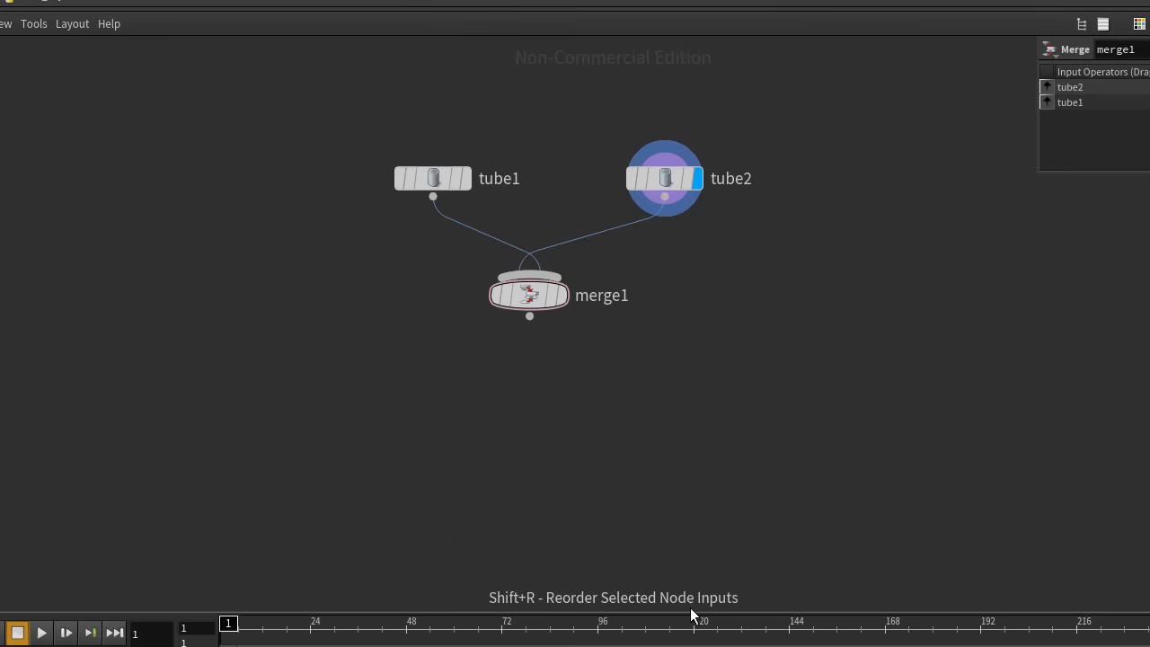
key("shift+r")
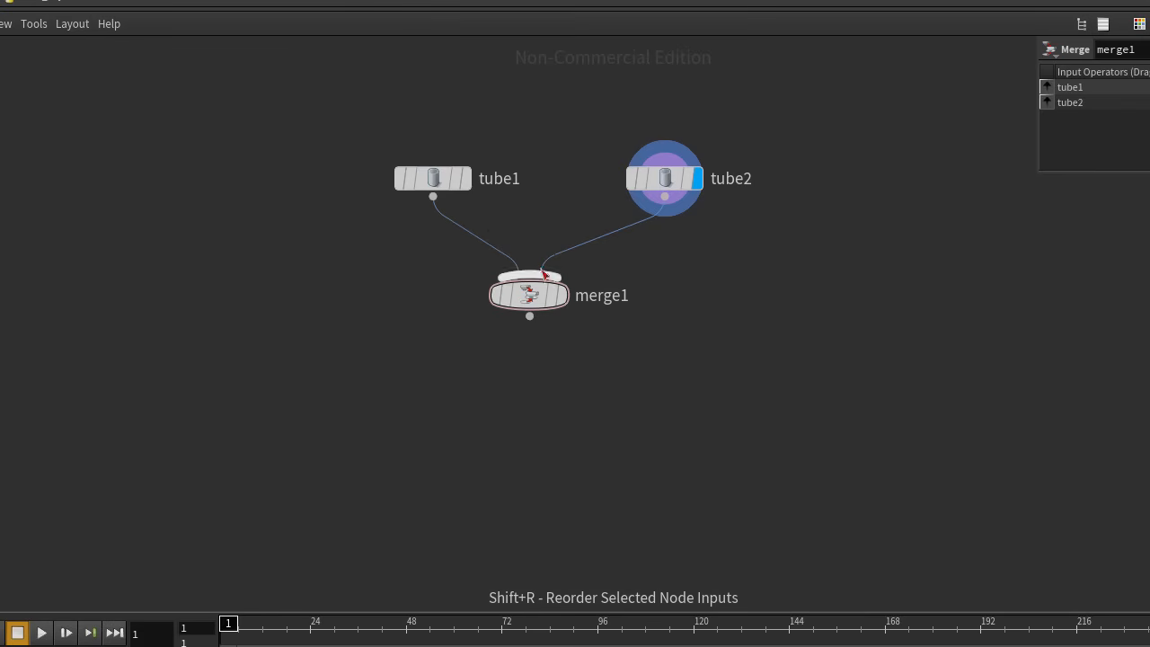
key("shift+r")
key("shift+r")
- Delete the merge1 node and move tube1 slightly farther away from tube2
left_click_drag(608, 360, 508, 268)
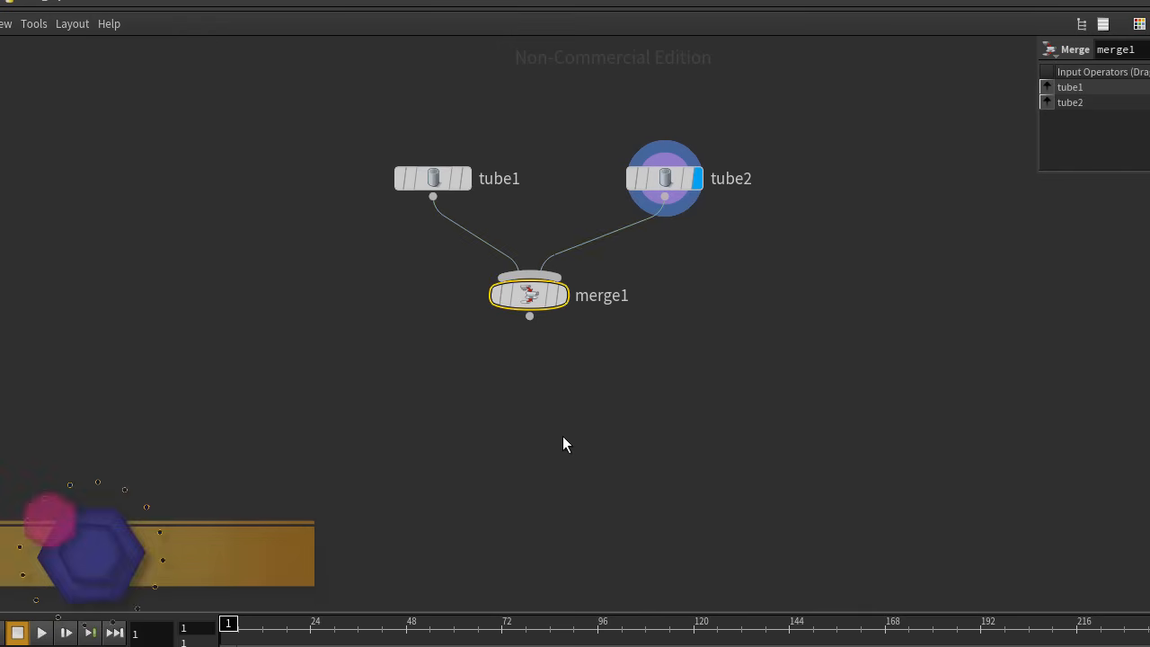
key("Delete")
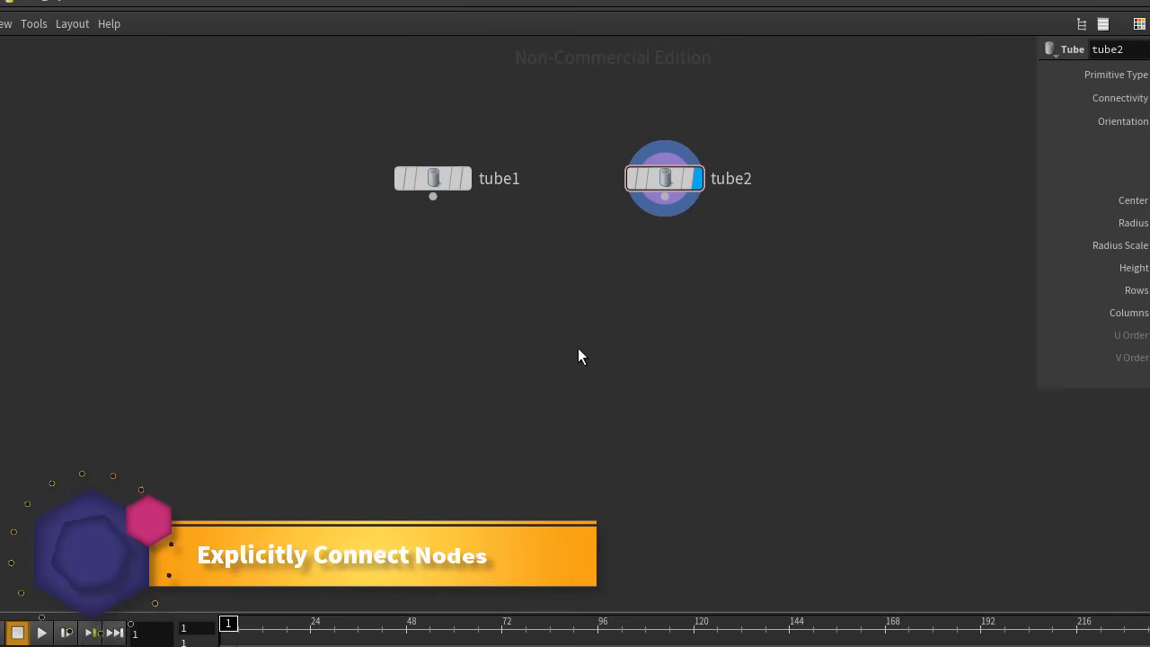
scroll(579, 349, "down", 6)
middle_click_drag(695, 404, 557, 334)
scroll(593, 346, "down", 4)
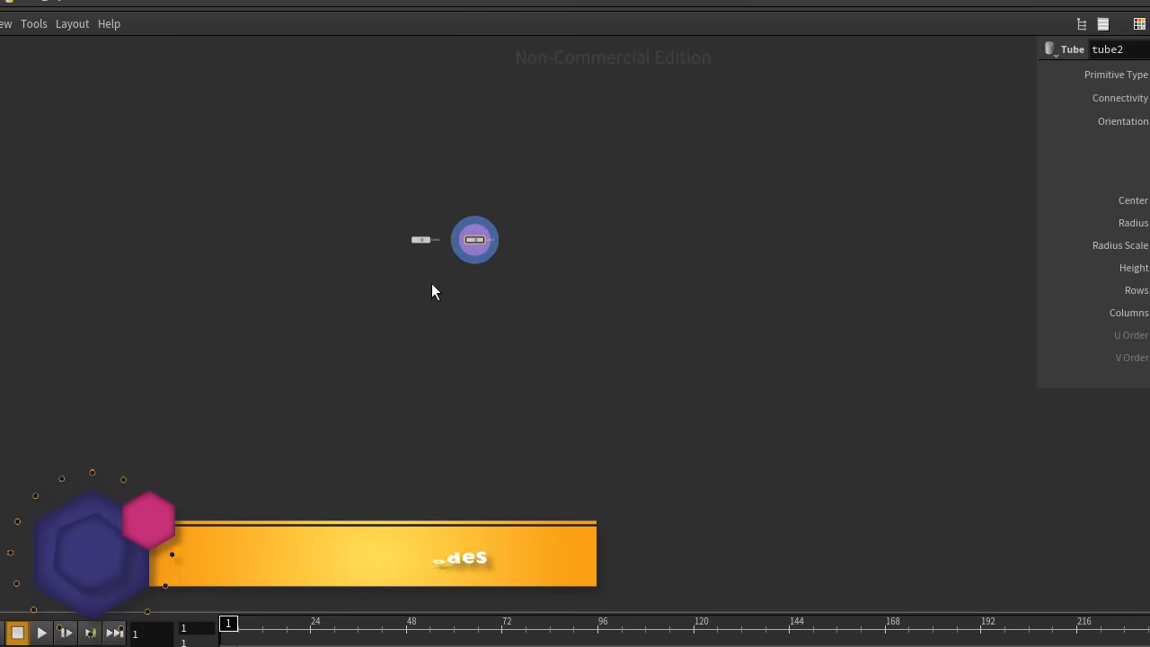
mouse_move(422, 241)
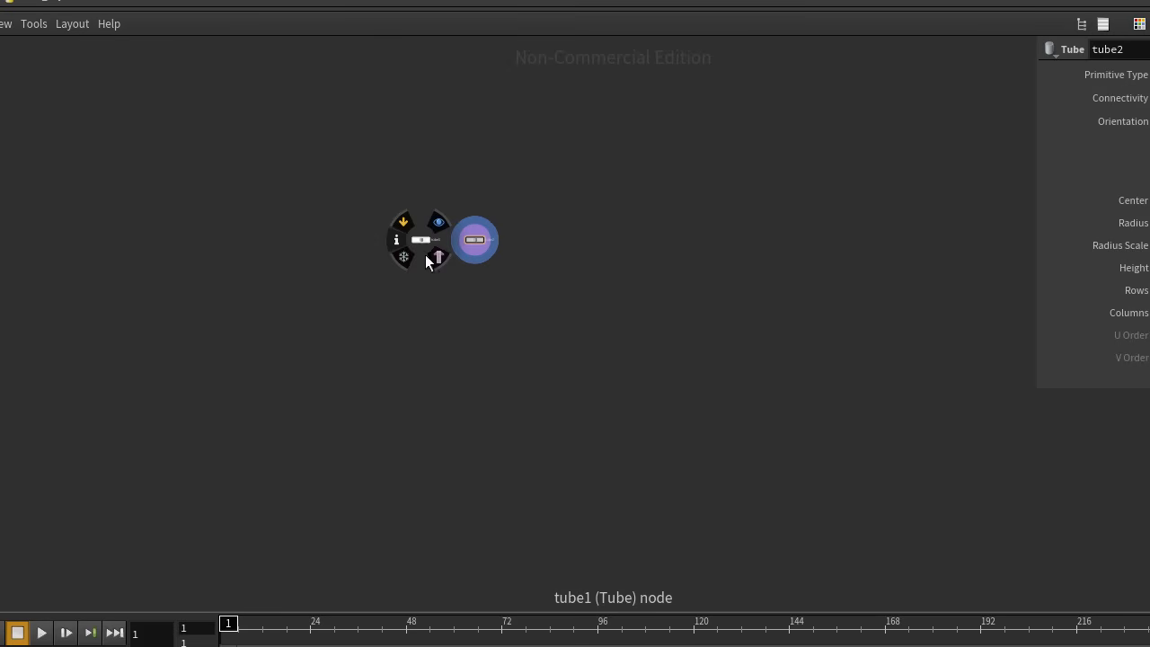
left_click_drag(420, 240, 405, 240)
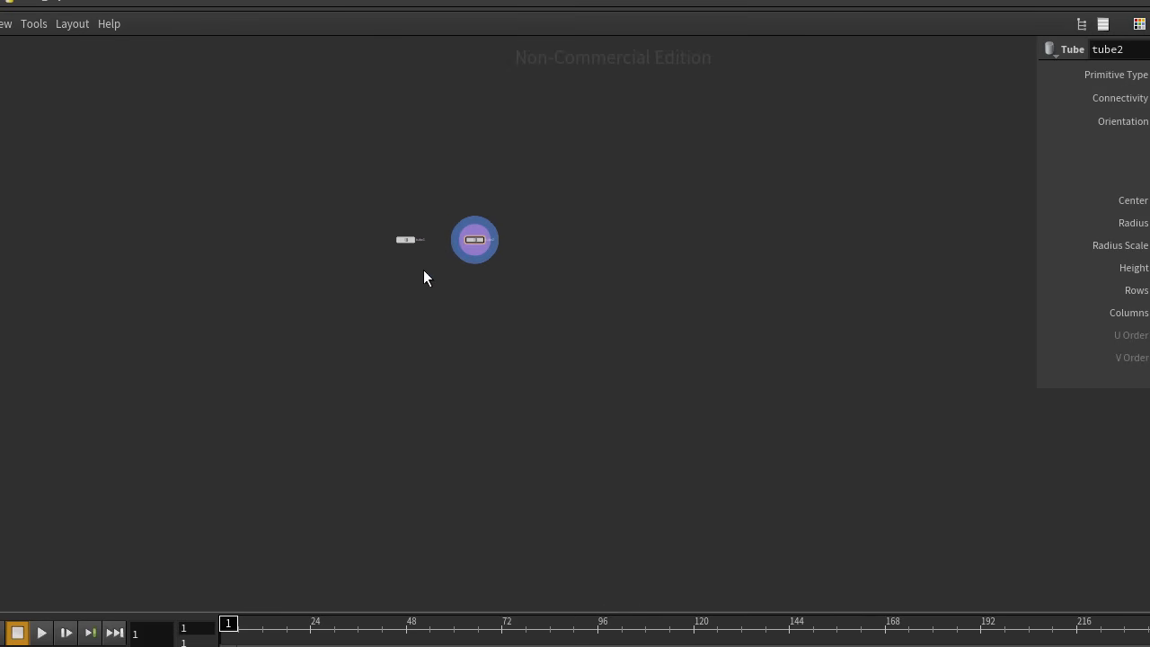
- Place an unconnected Merge node below tube1 and delete it again
key("Tab")
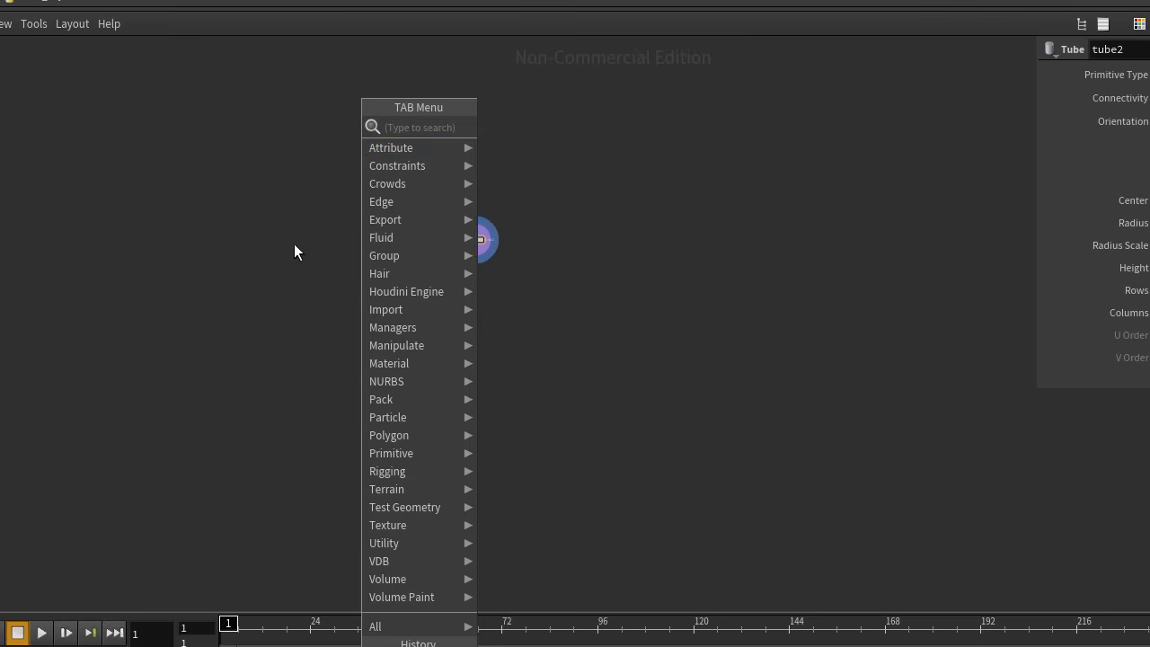
key("Escape")
key("Tab")
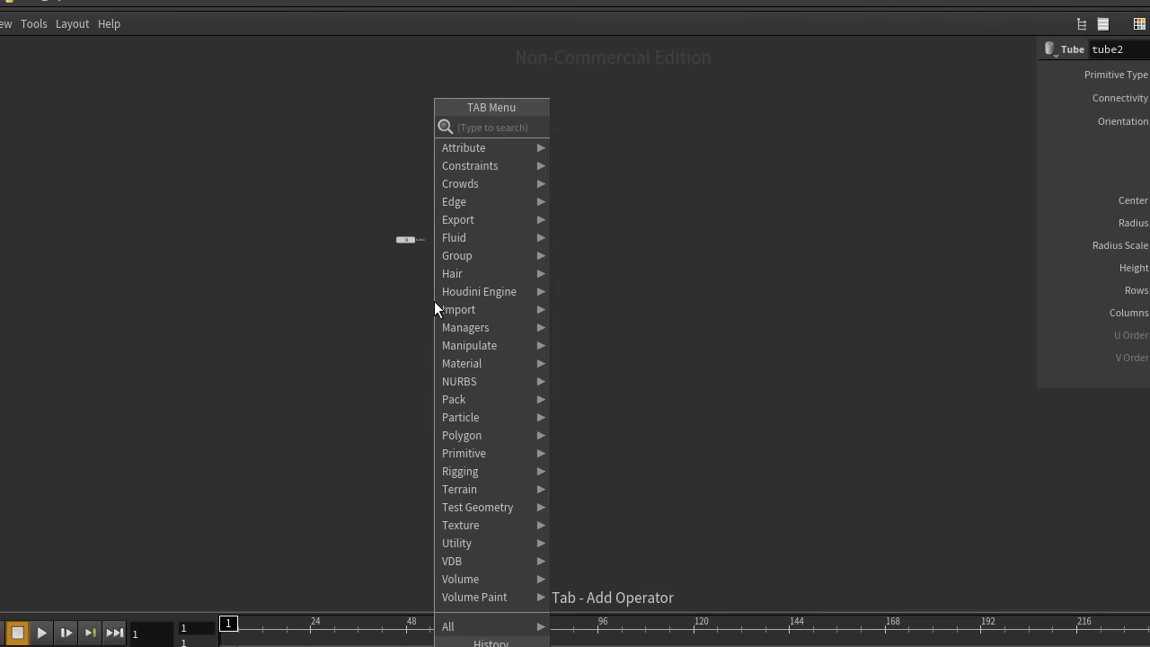
type("merg")
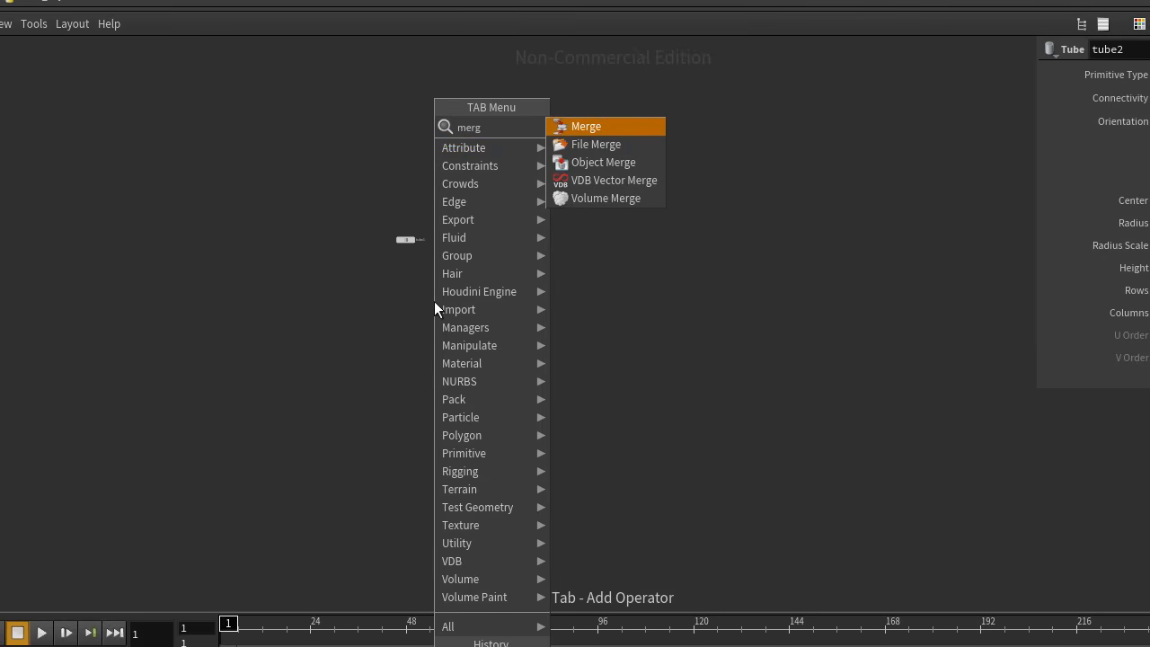
left_click(589, 126)
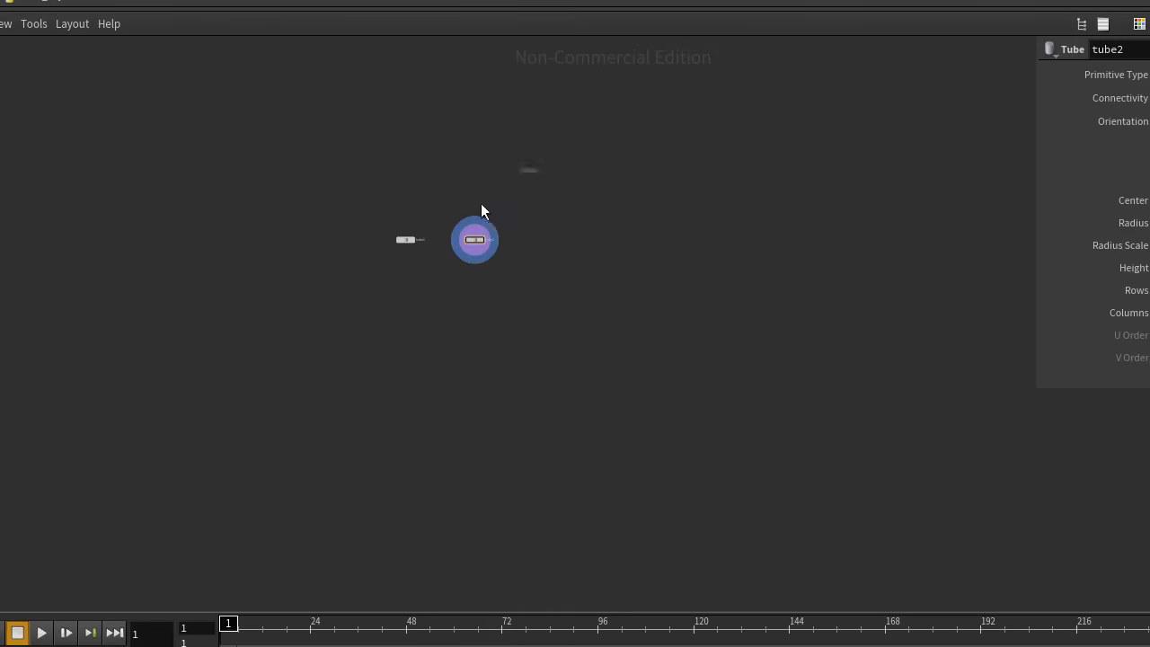
left_click(398, 281)
scroll(410, 281, "up", 5)
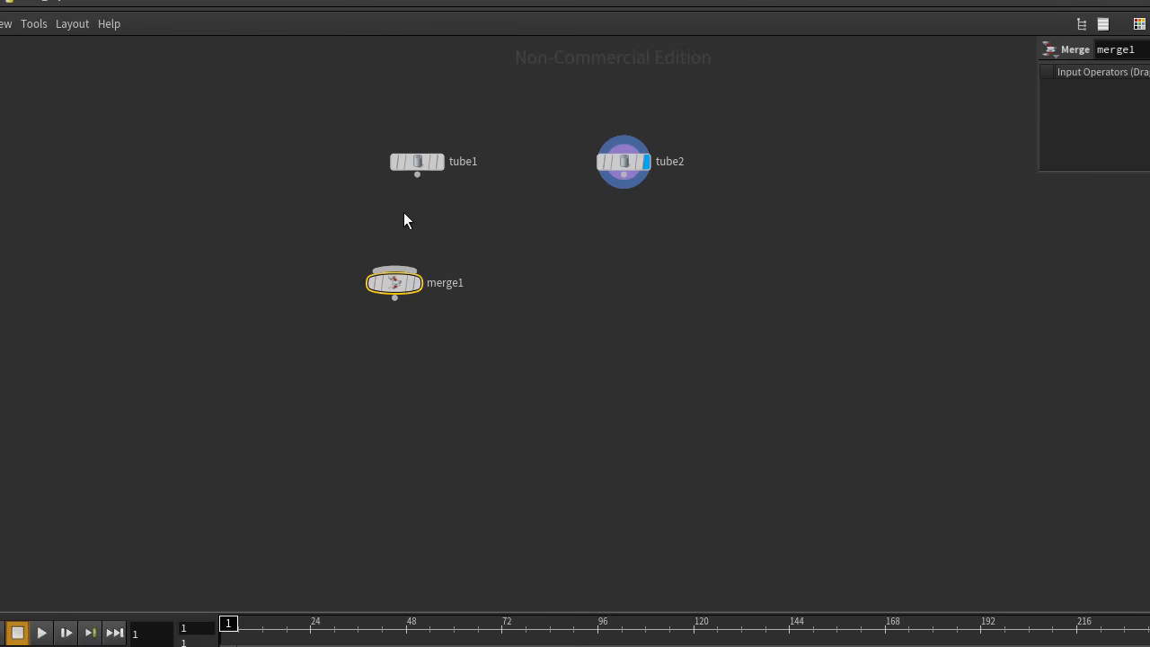
key("Delete")
scroll(433, 277, "down", 5)
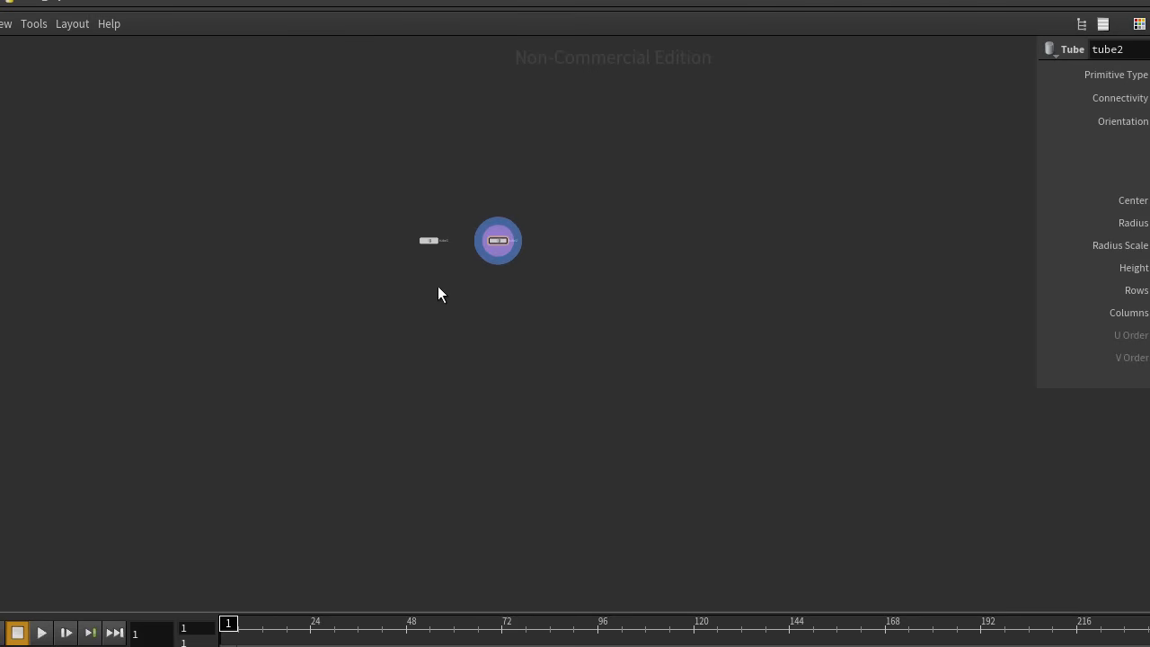
- Add a Merge node from tube1's output, place it below and between the two tubes, and delete it again
left_click_drag(390, 212, 460, 278)
scroll(431, 297, "up", 5)
middle_click_drag(496, 160, 471, 255)
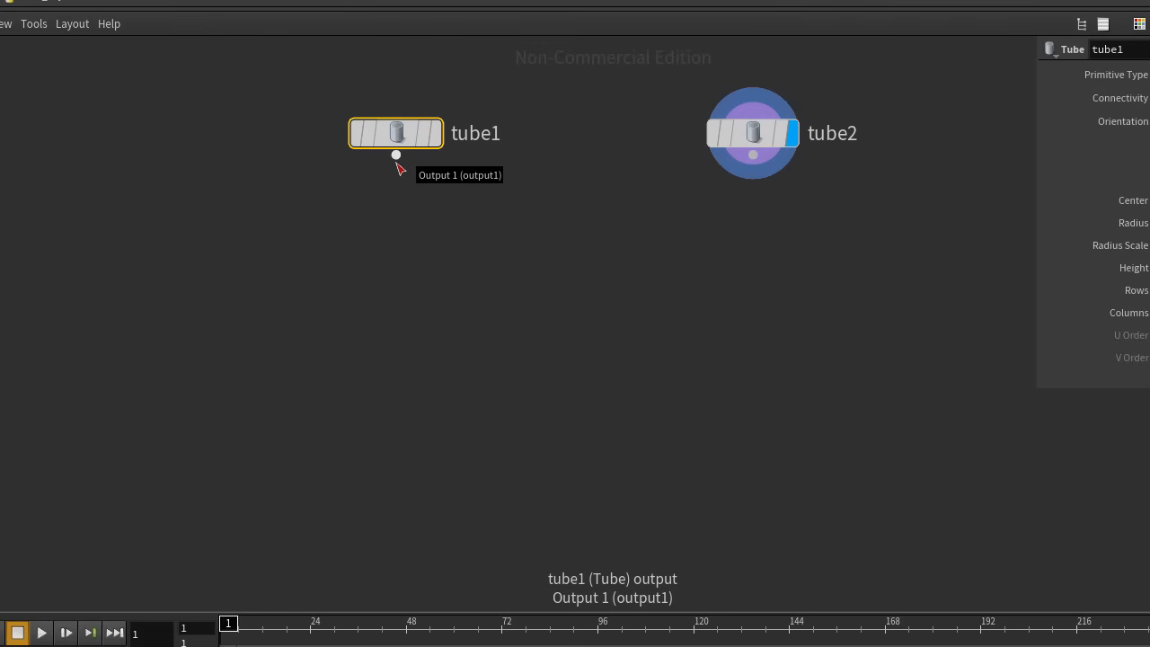
right_click(398, 133)
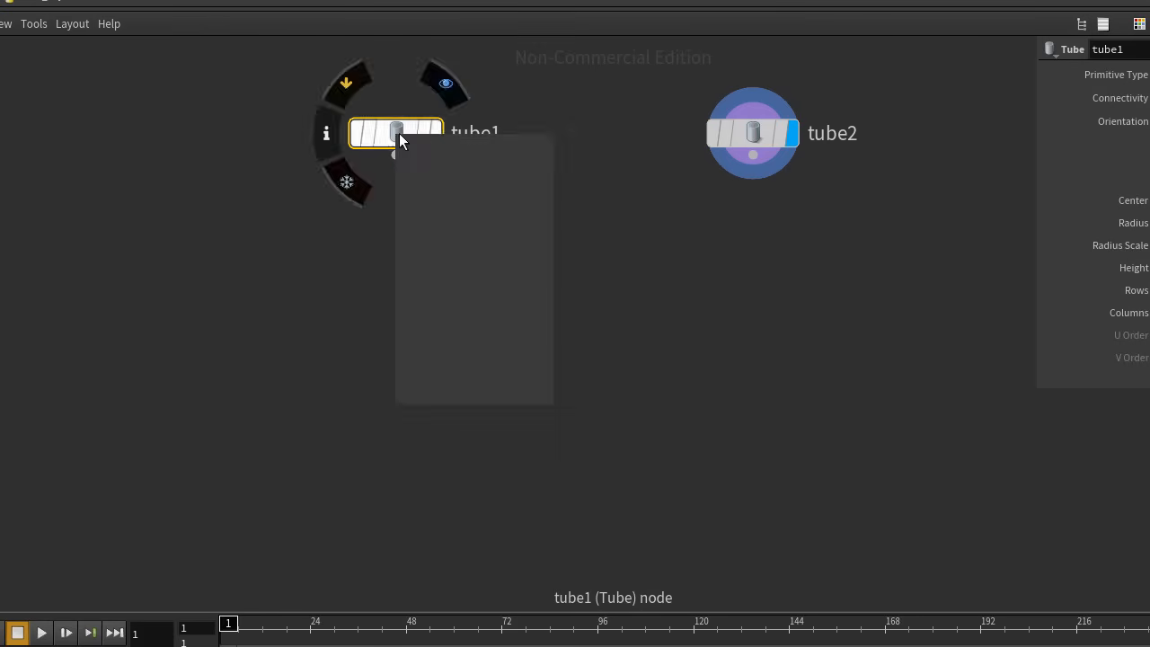
left_click(338, 230)
key("Tab")
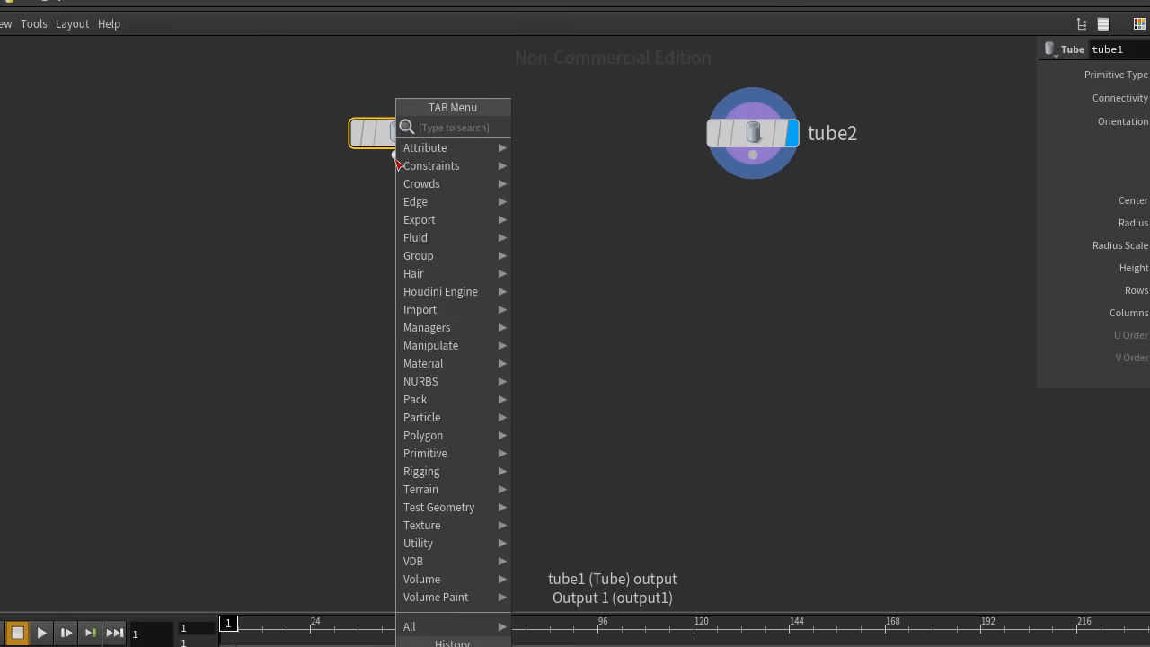
type("mer")
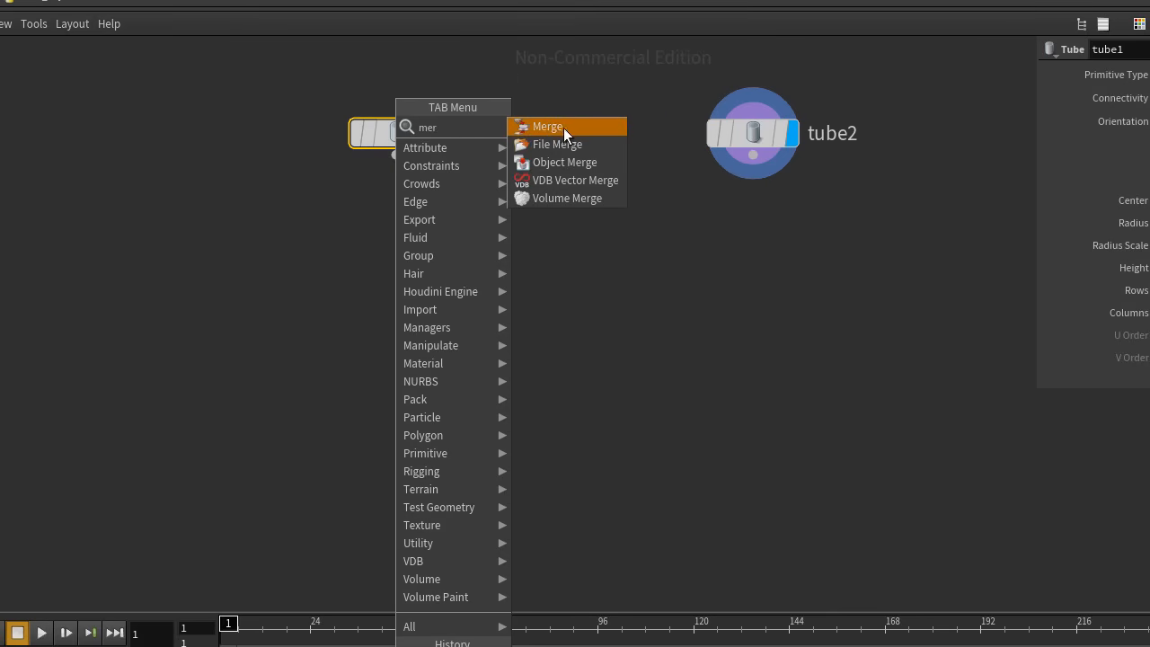
left_click(564, 127)
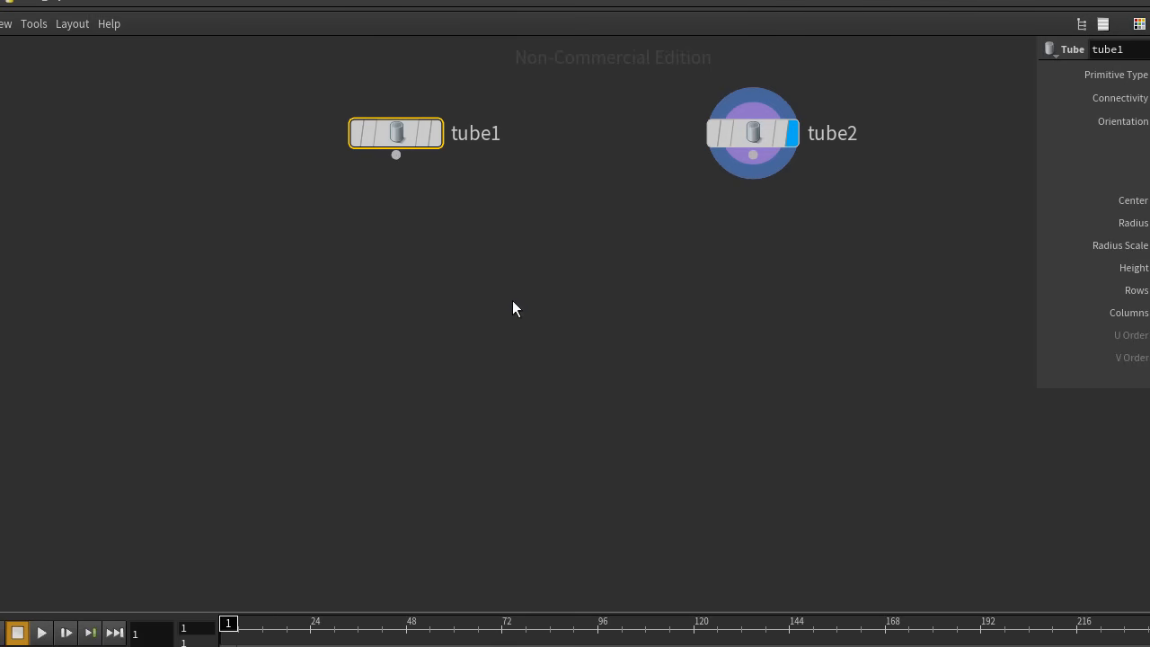
left_click(475, 267)
left_click_drag(480, 273, 476, 335)
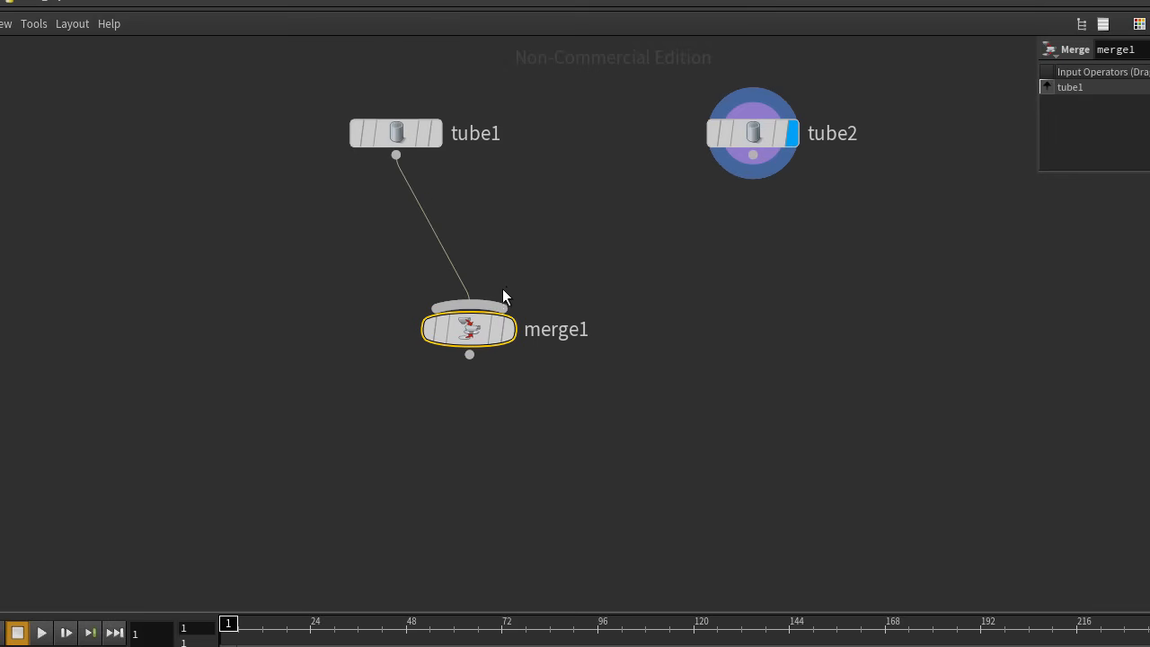
key("Delete")
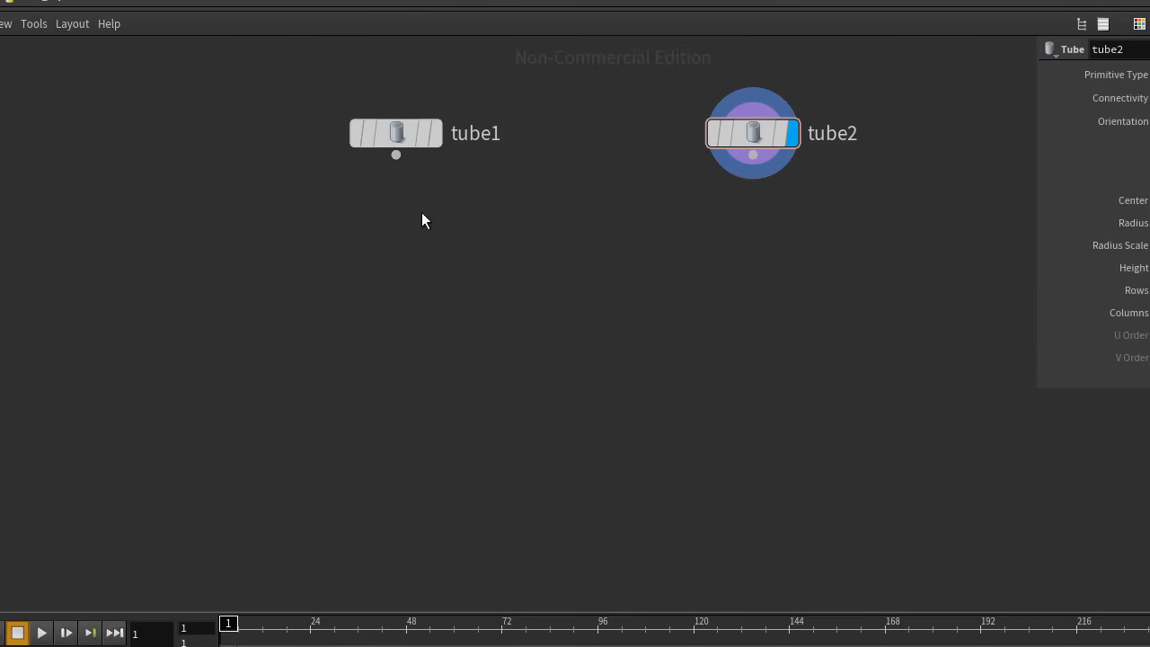
- Place another unconnected Merge node just below tube1 in the zoomed-out network, and remove it
scroll(449, 236, "down", 6)
mouse_move(436, 215)
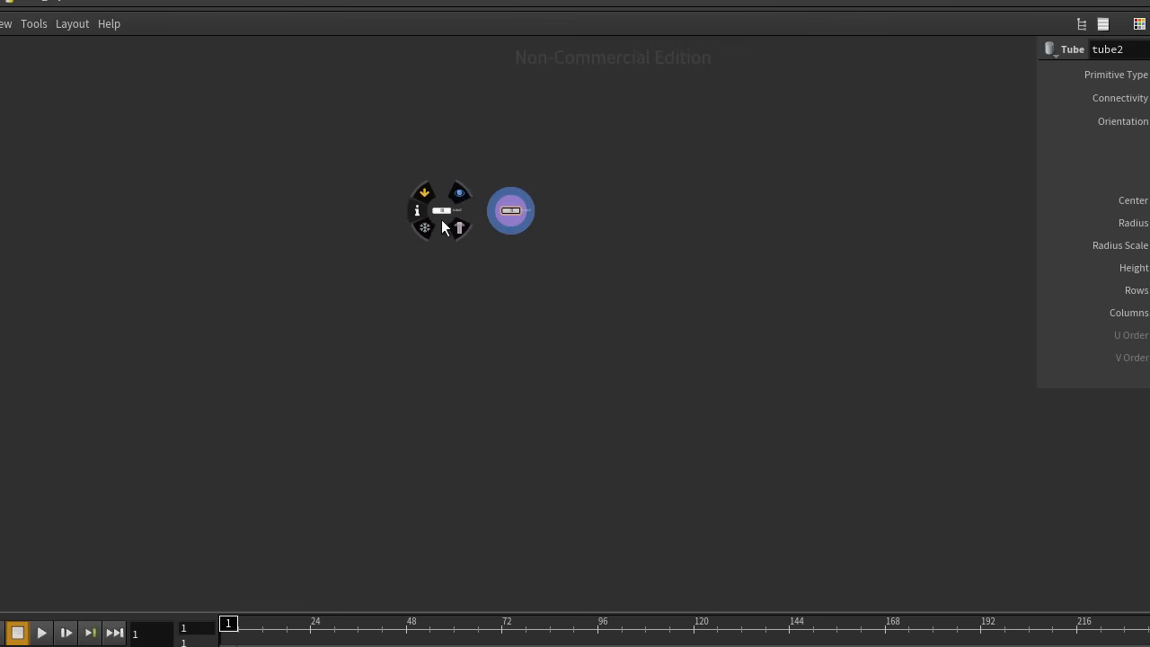
key("Tab")
type("merg")
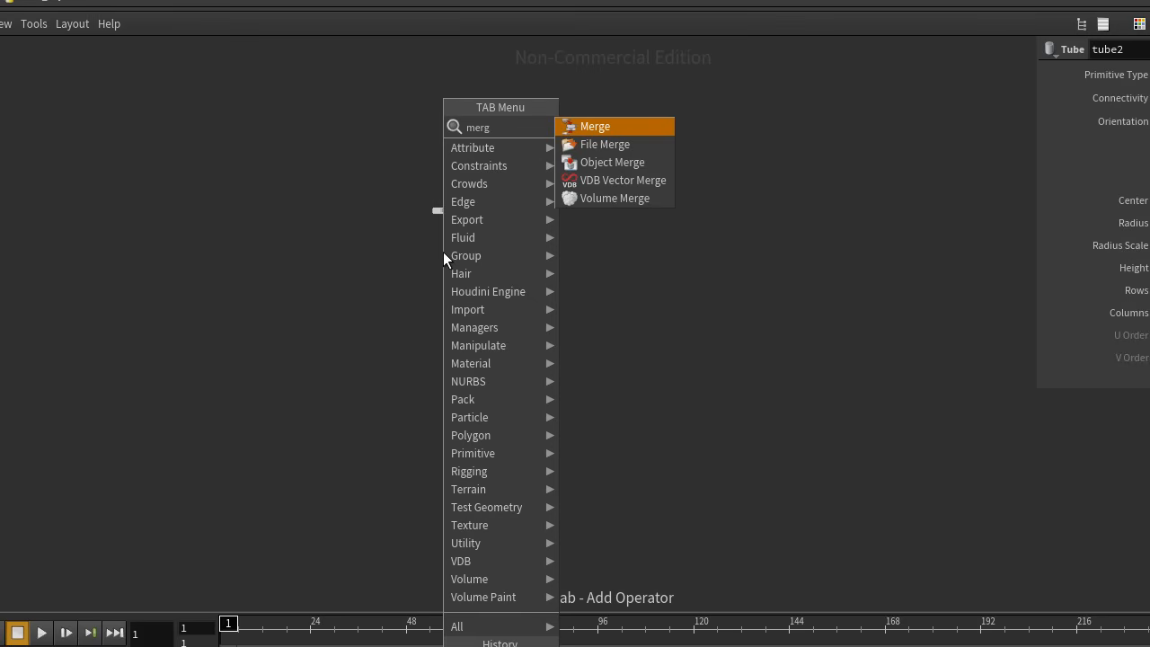
key("Return")
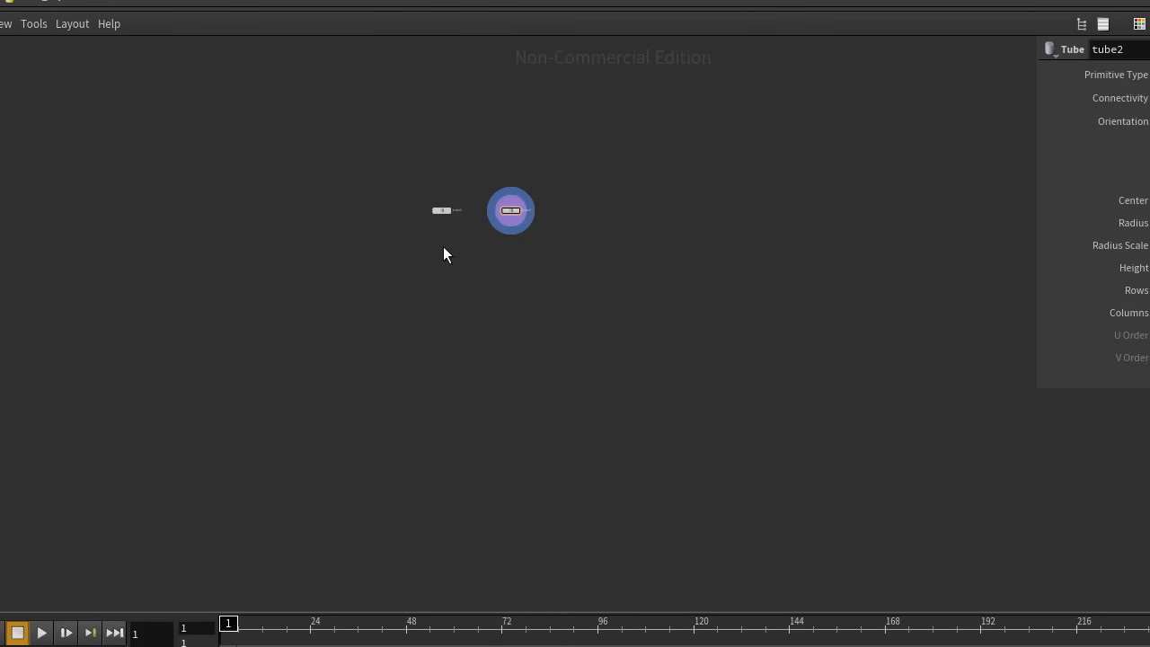
left_click(442, 246)
scroll(481, 265, "up", 3)
left_click_drag(507, 322, 385, 226)
key("Delete")
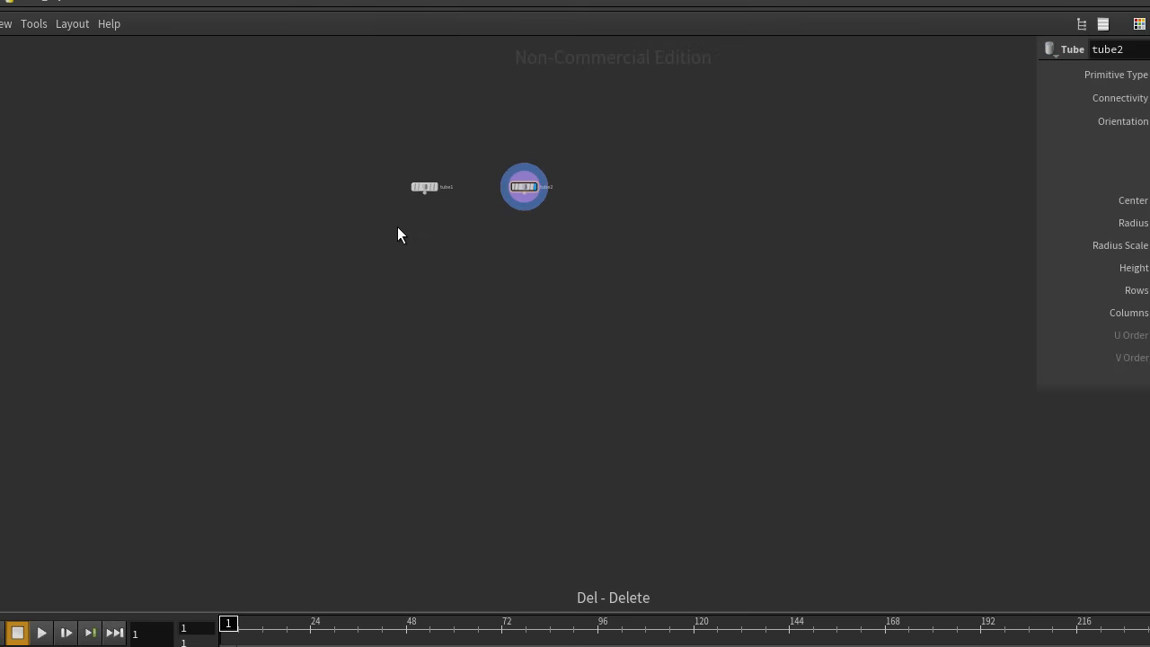
- With tube1 selected, add a Merge node automatically wired to it, and move the new node lower between the tubes
scroll(396, 231, "down", 2)
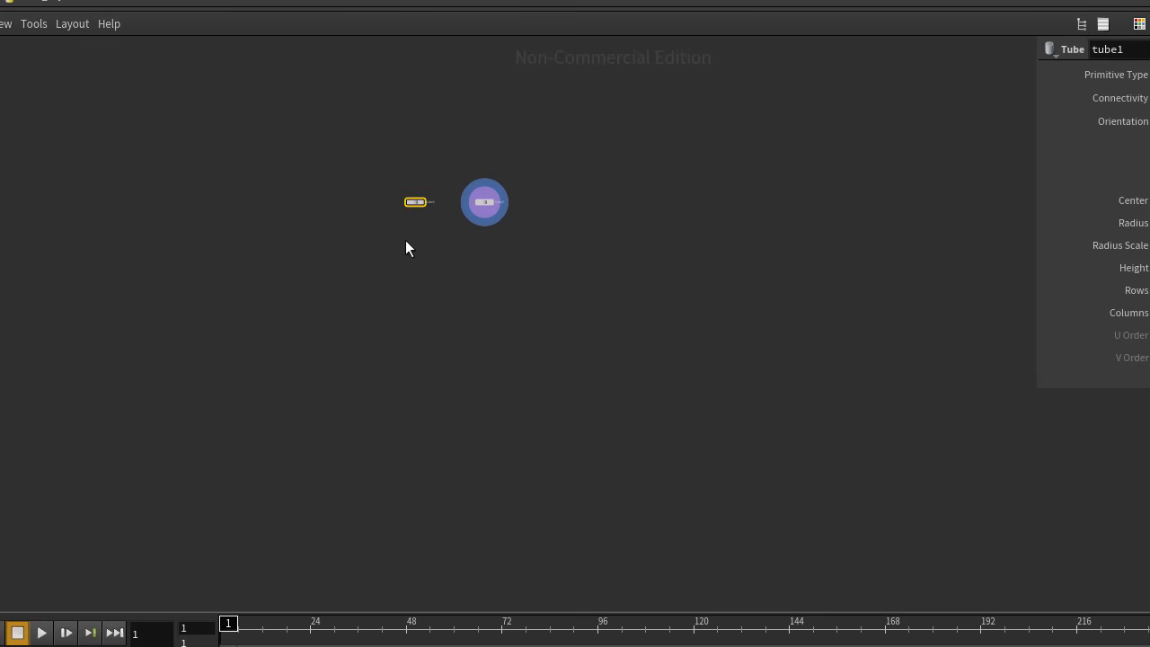
key("Tab")
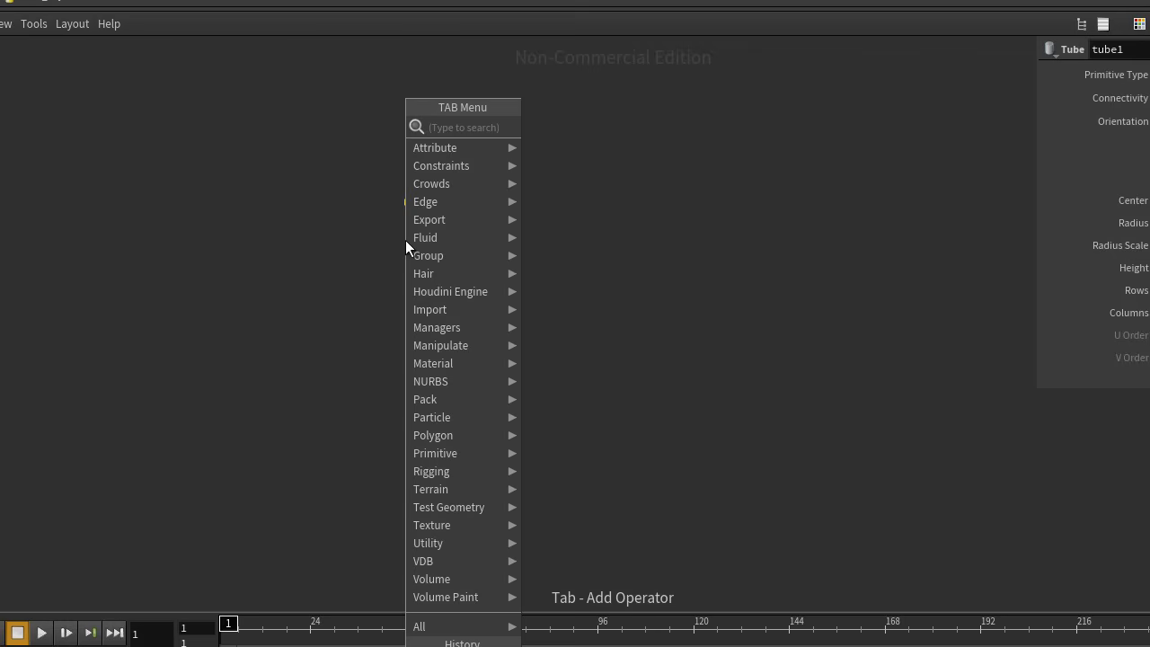
type("mer")
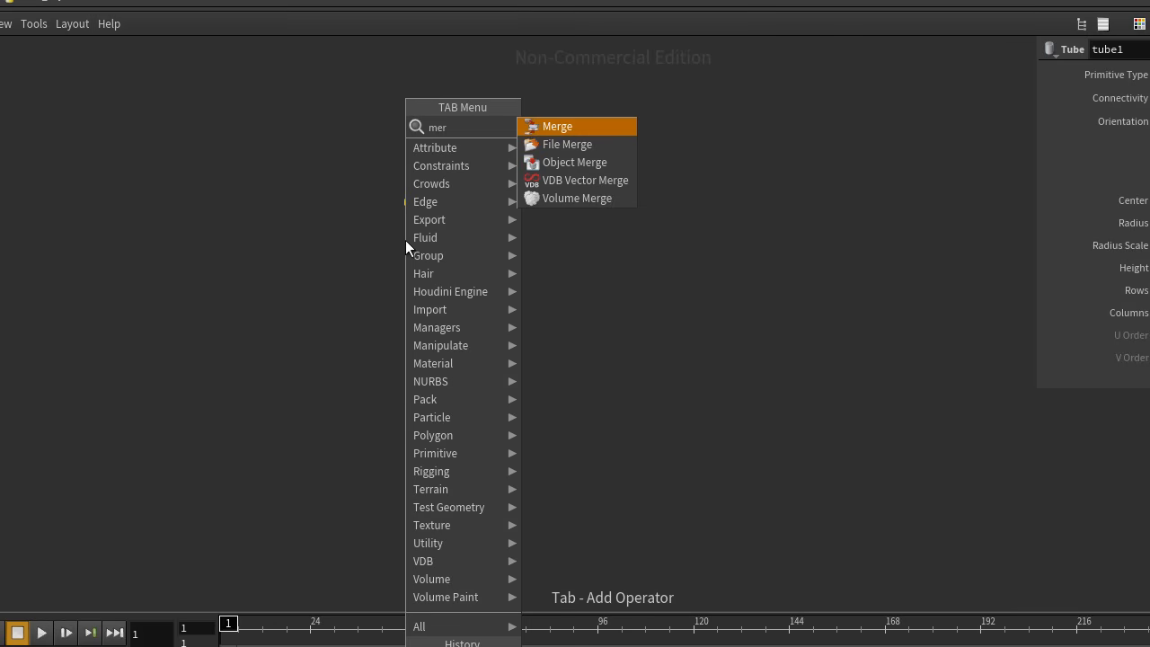
key("shift+Return")
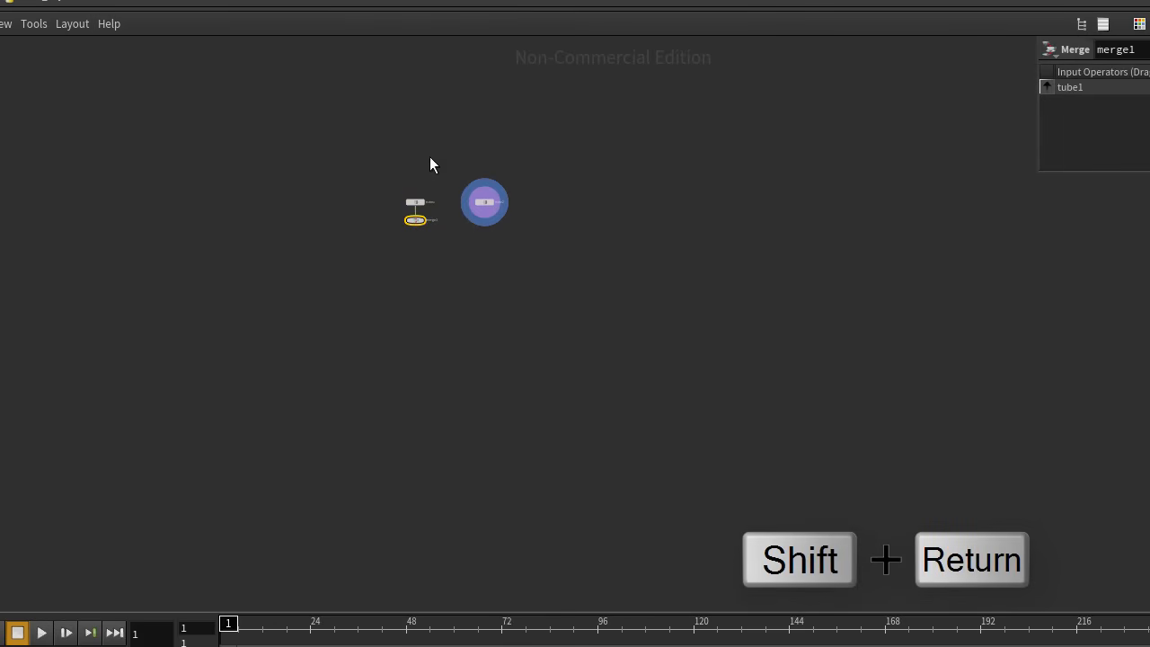
scroll(440, 196, "up", 8)
left_click_drag(341, 283, 364, 378)
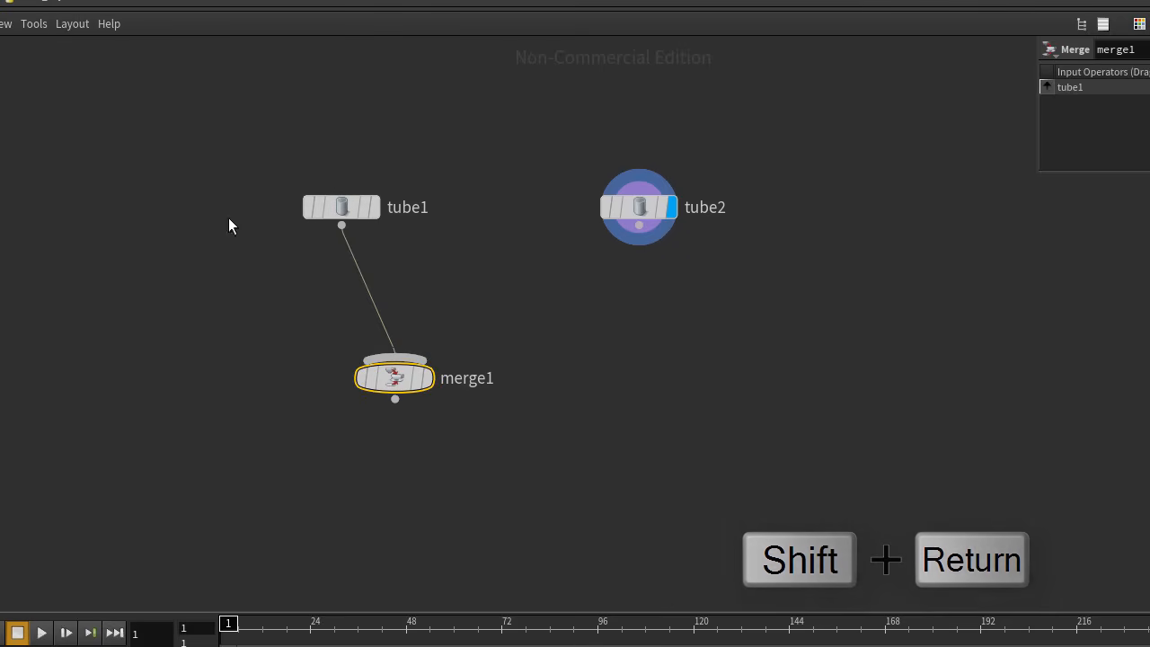
left_click(341, 207)
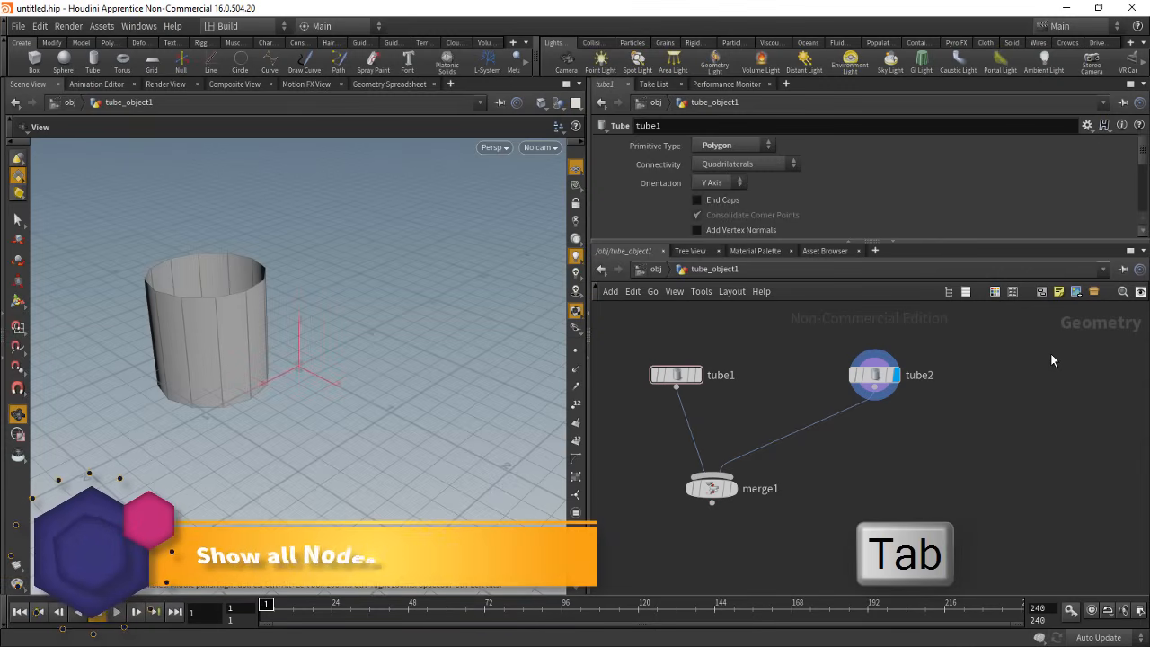
- List all nodes available in the geometry context and browse through them
key("Tab")
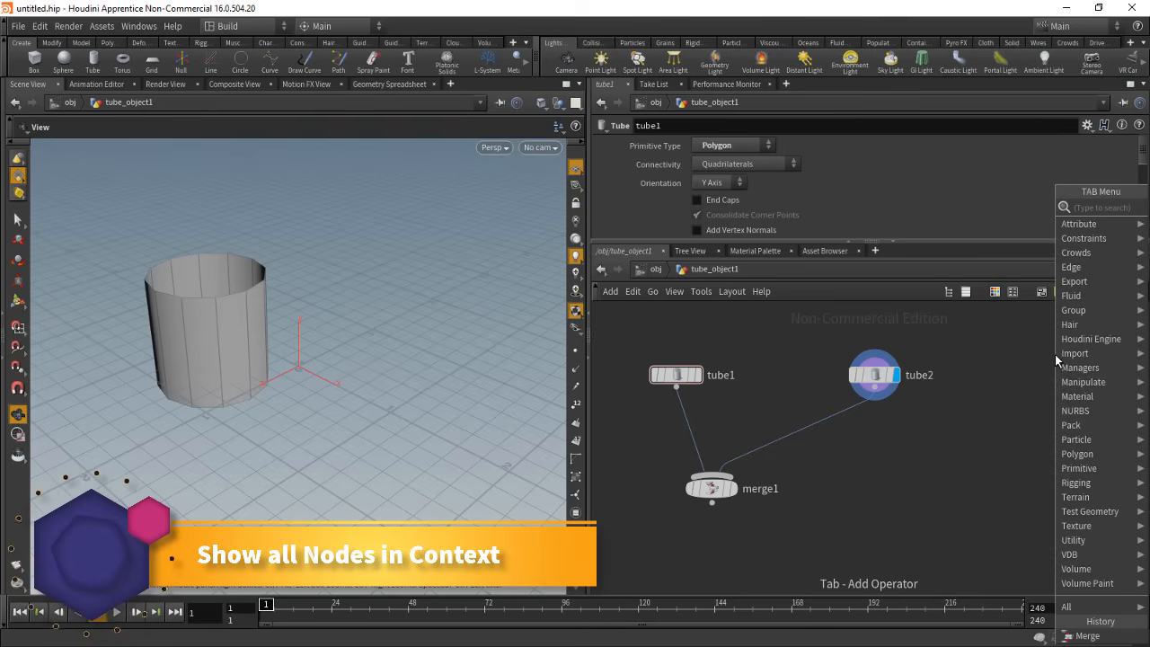
key("space")
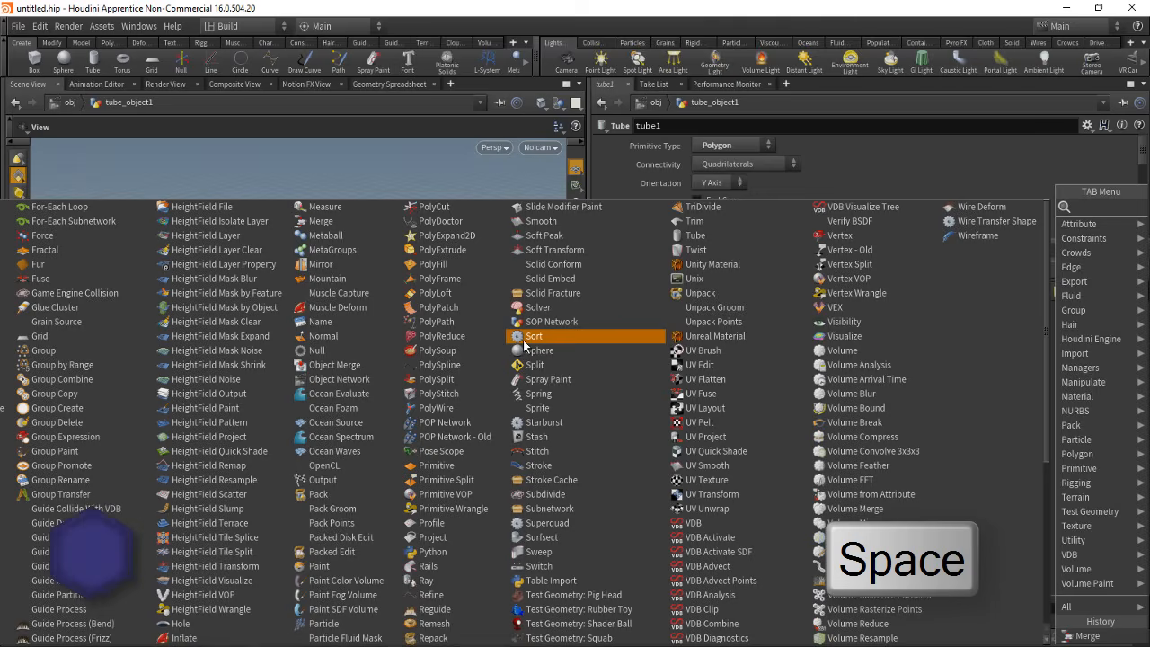
scroll(807, 443, "down", 6)
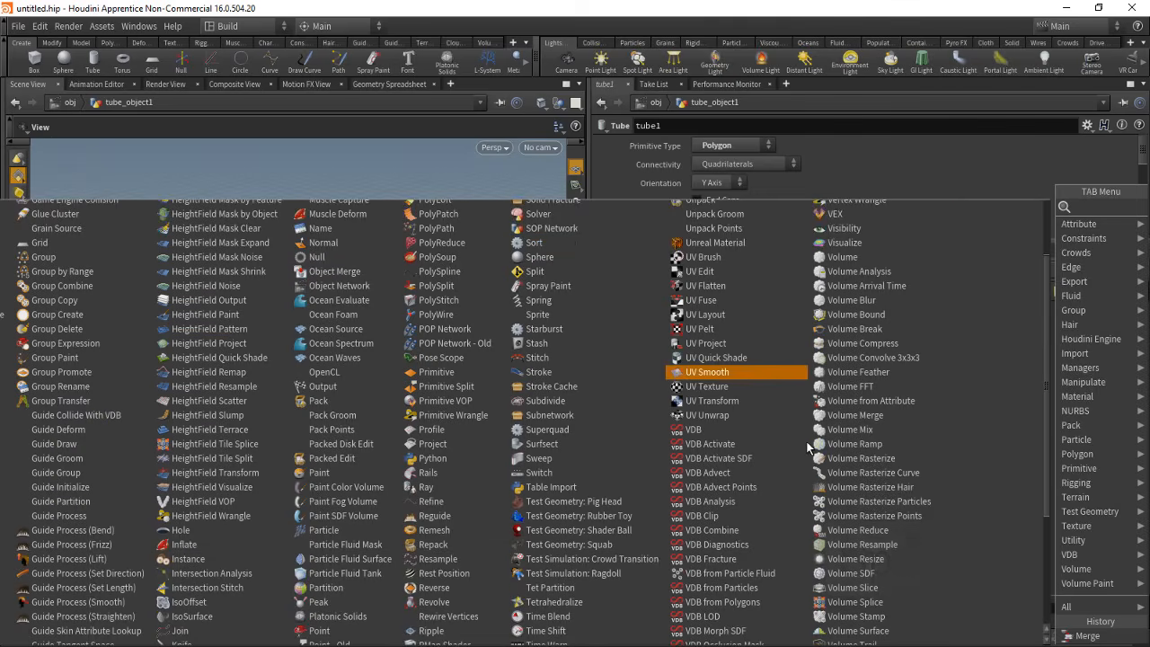
scroll(629, 566, "up", 6)
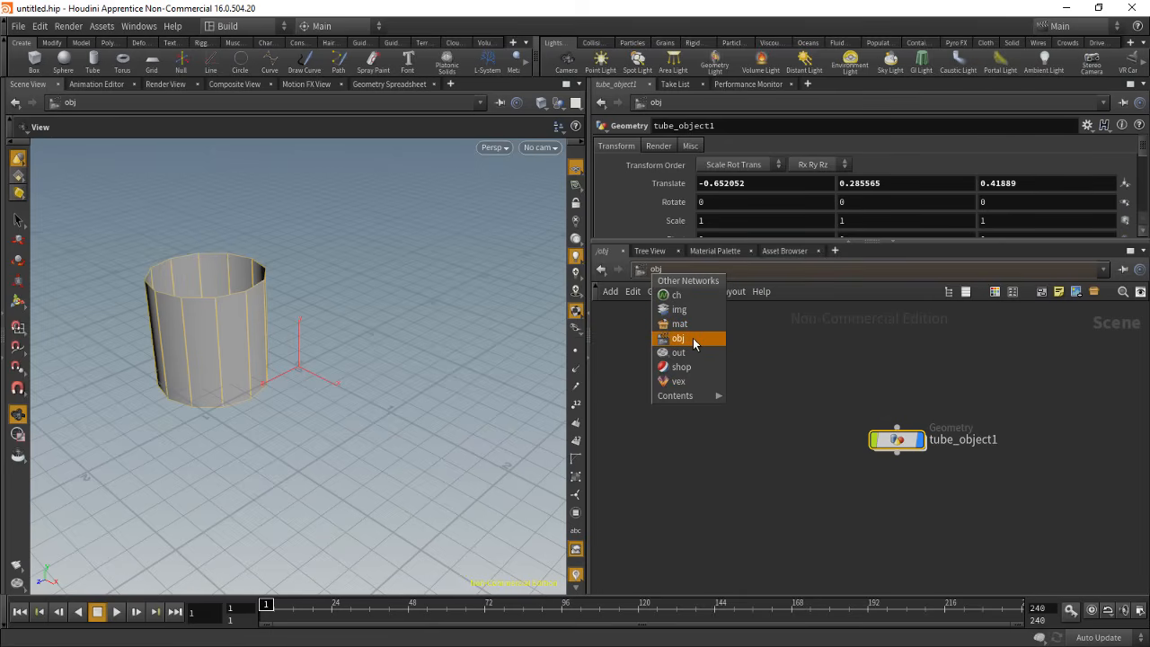
- Switch the network editor to the mat context and view the full list of its available nodes
left_click(690, 324)
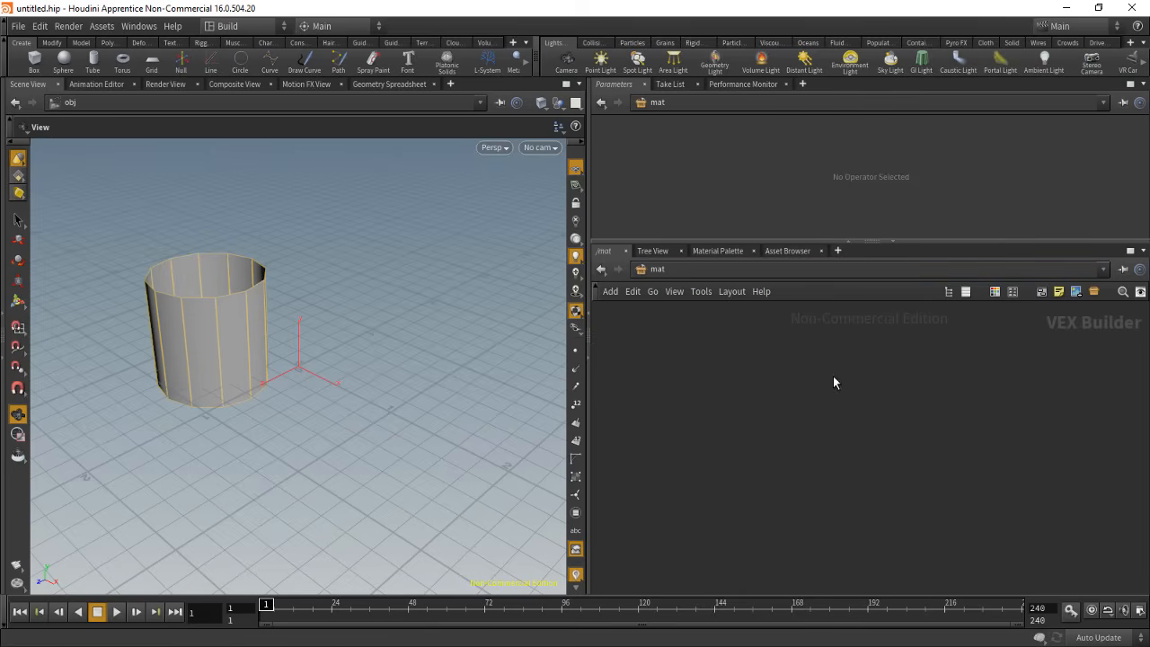
key("Tab")
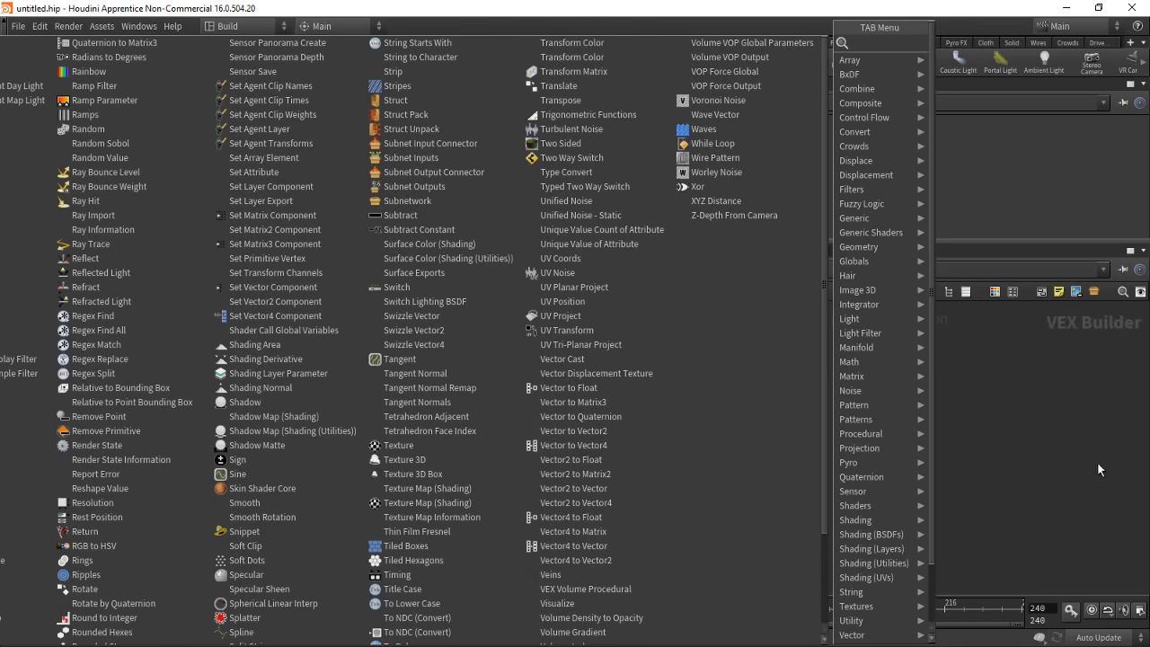
left_click(1047, 472)
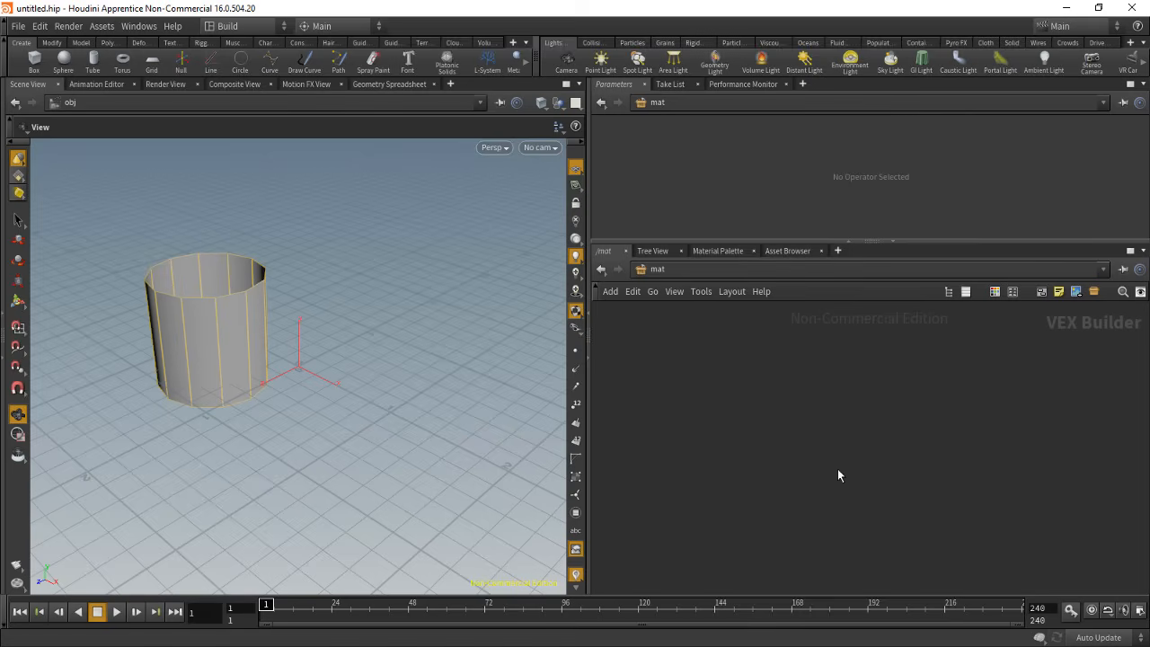
left_click(715, 413)
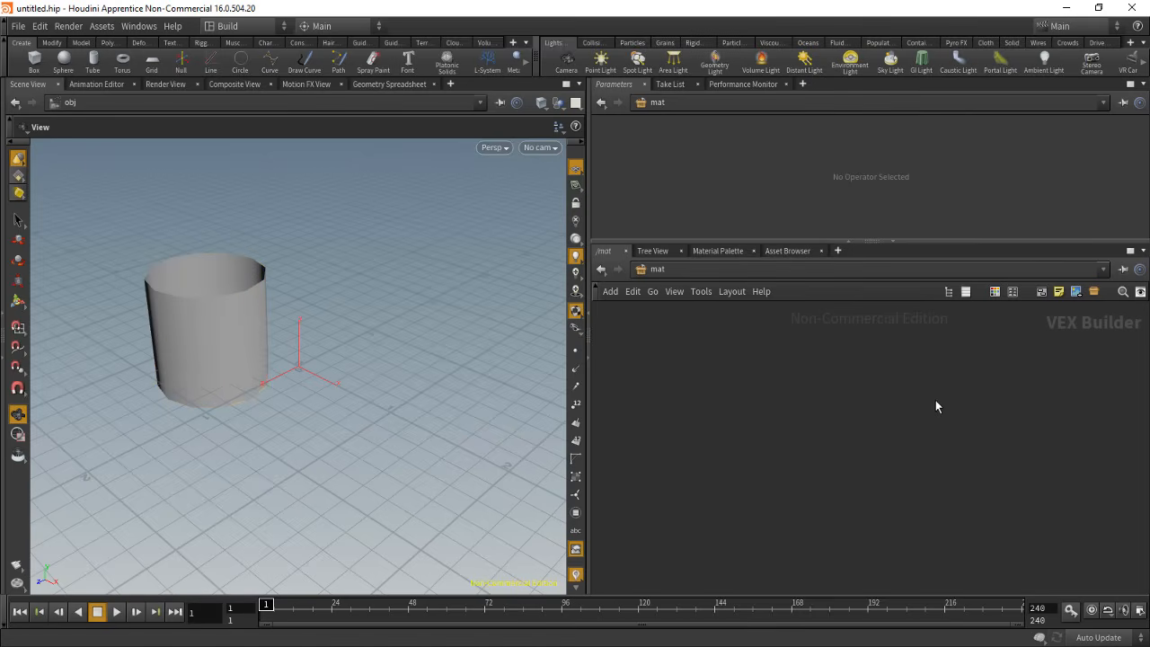
- Search the mat context's nodes for "fdfd", dismiss that search, and list every available node instead
key("Tab")
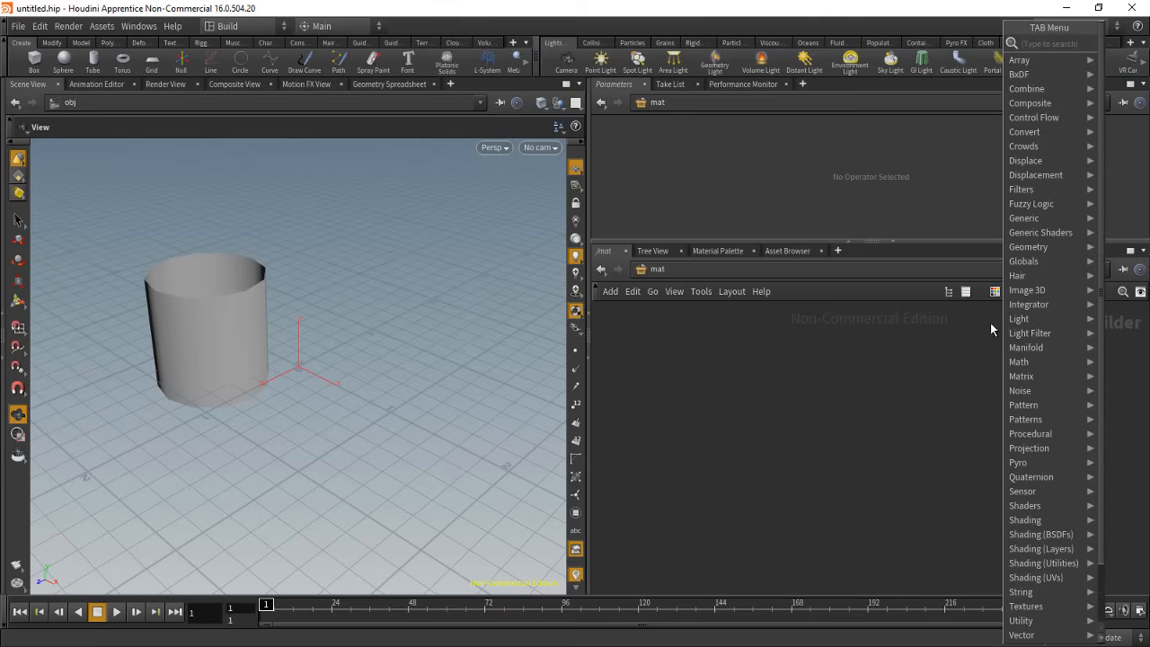
type("fdfd")
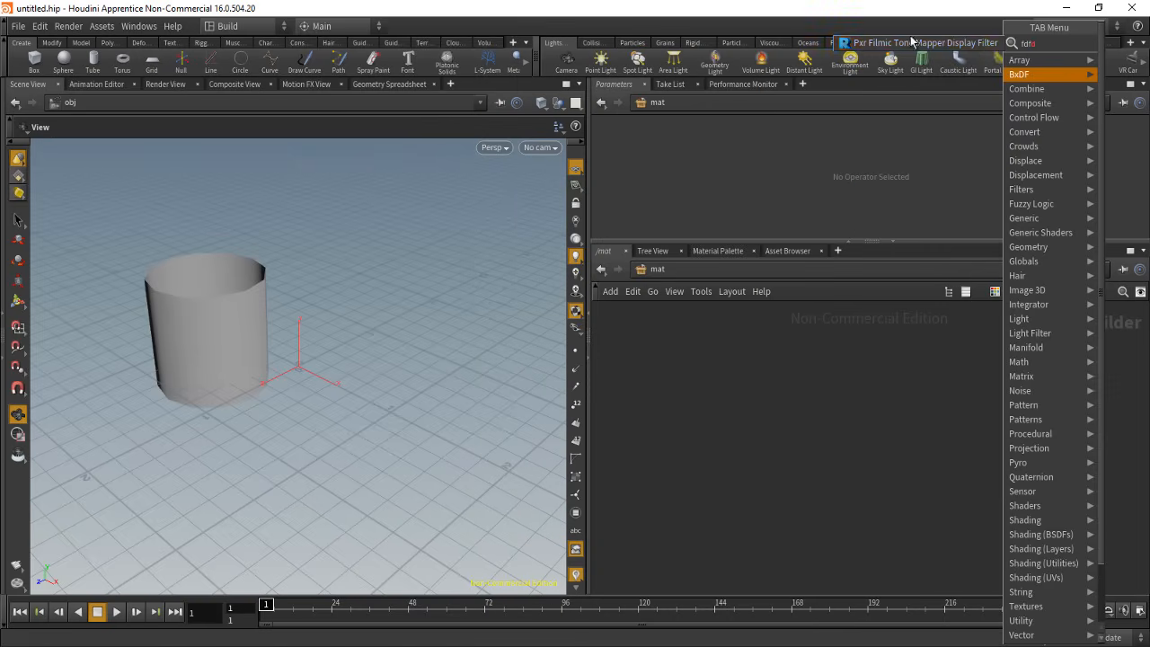
left_click(873, 419)
key("Tab")
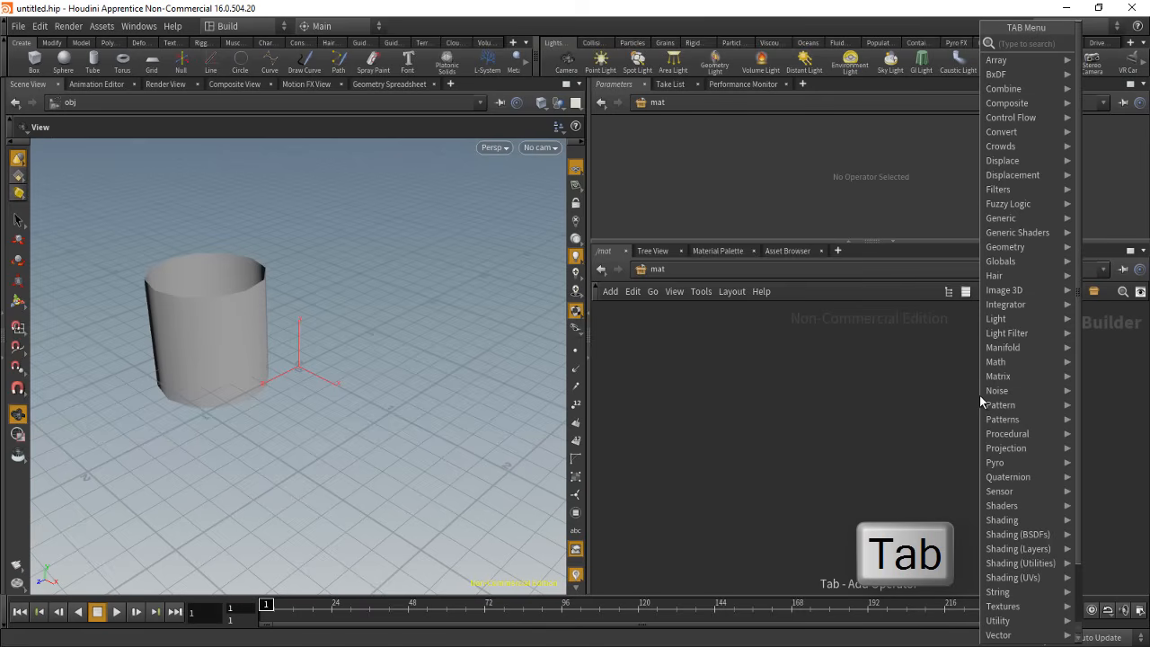
key("space")
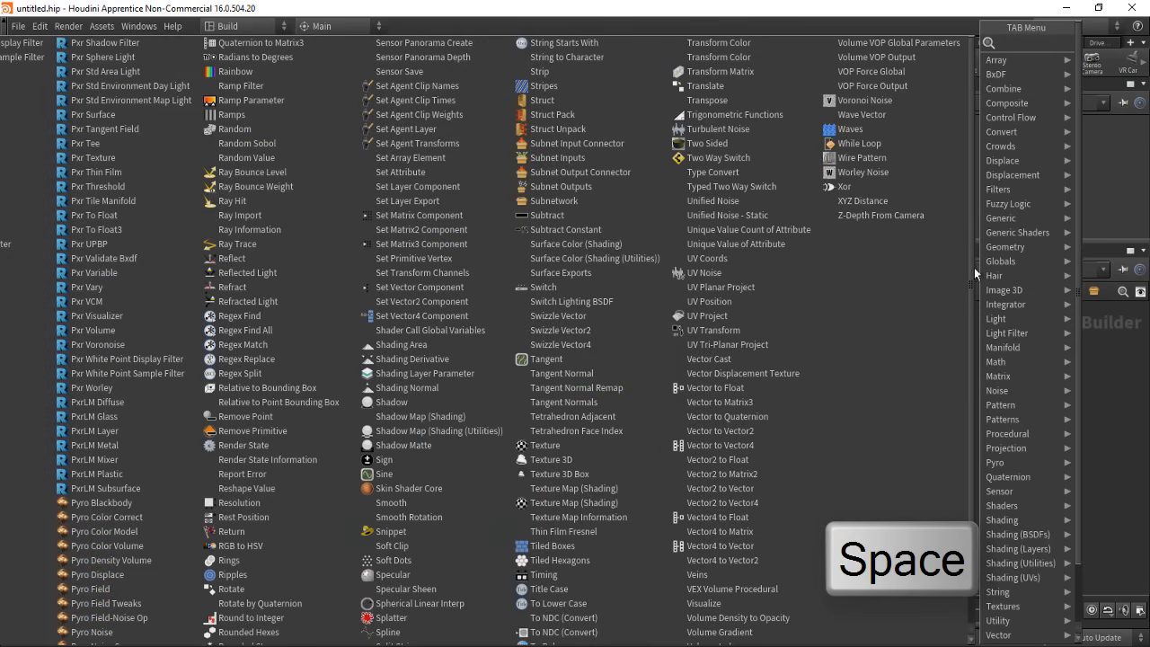
- Browse further through the full list of nodes available in the mat context and close it
left_click_drag(971, 307, 972, 404)
left_click(1146, 508)
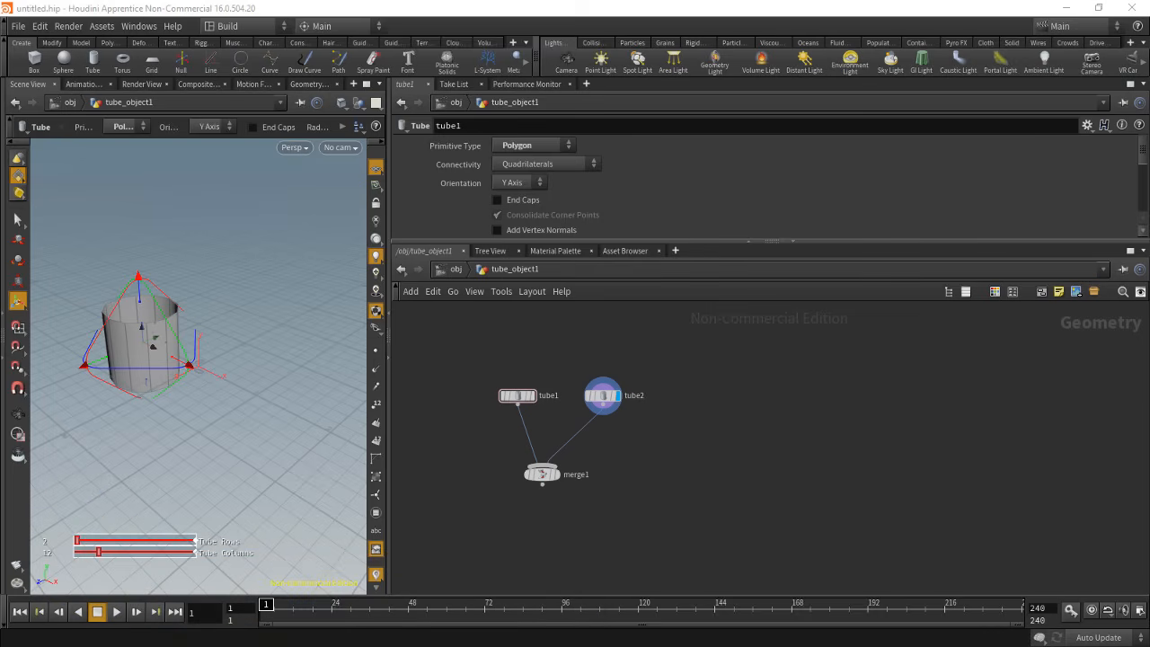
- Split the network editor into two side-by-side panes, and split one of them into upper and lower panes
key("alt+bracketleft")
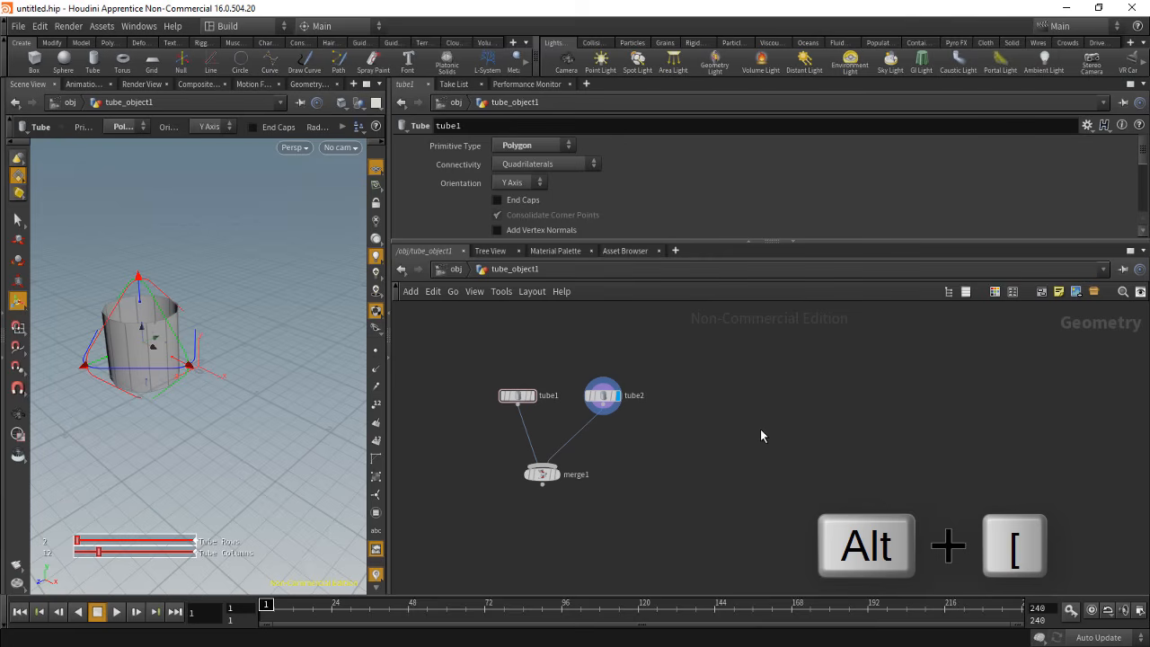
key("alt+bracketleft")
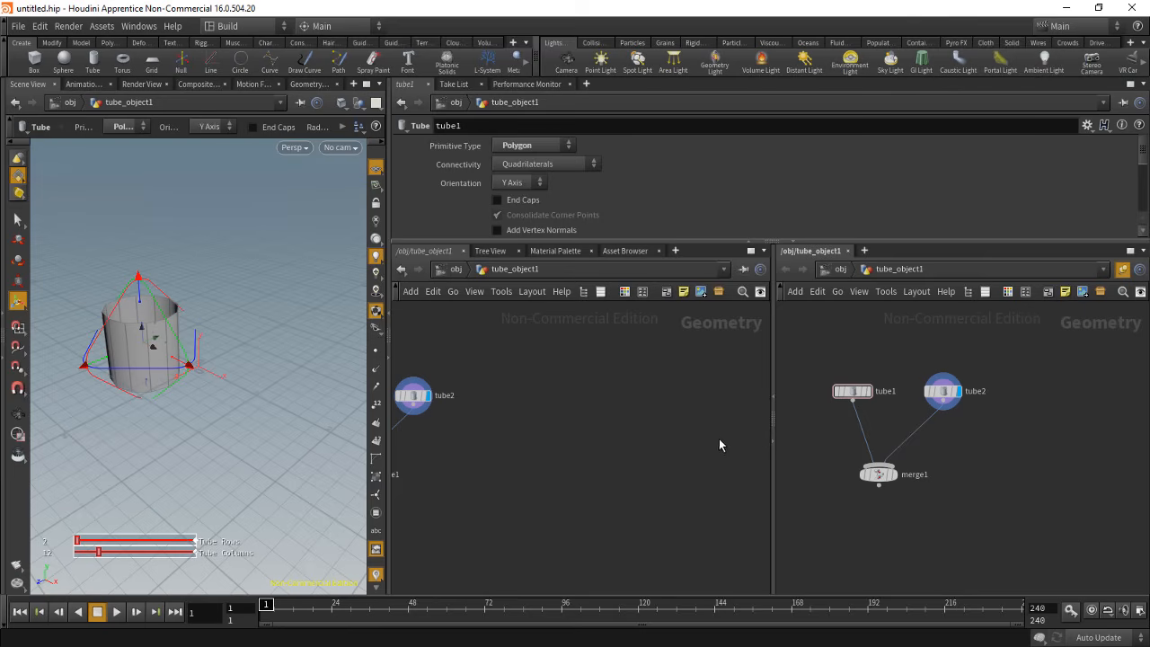
key("alt+bracketright")
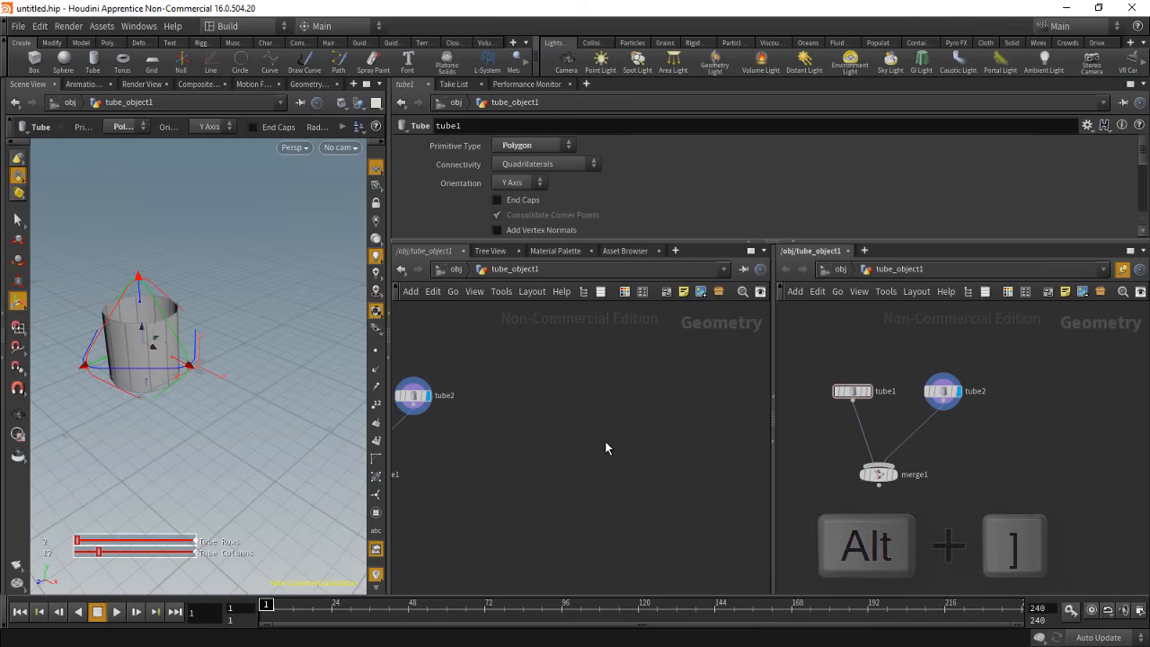
key("alt+bracketleft")
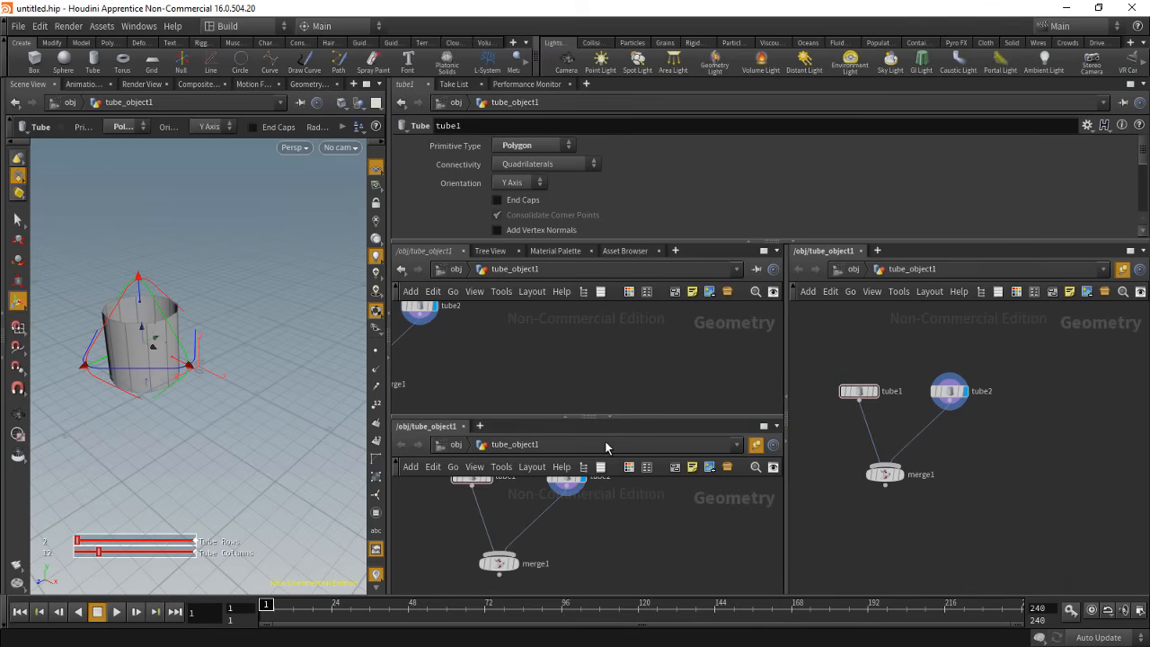
- Close the extra network editor panes to leave a single one, and undo the last node change
mouse_move(588, 421)
left_mouse_down()
mouse_move(593, 395)
mouse_move(588, 424)
left_mouse_up()
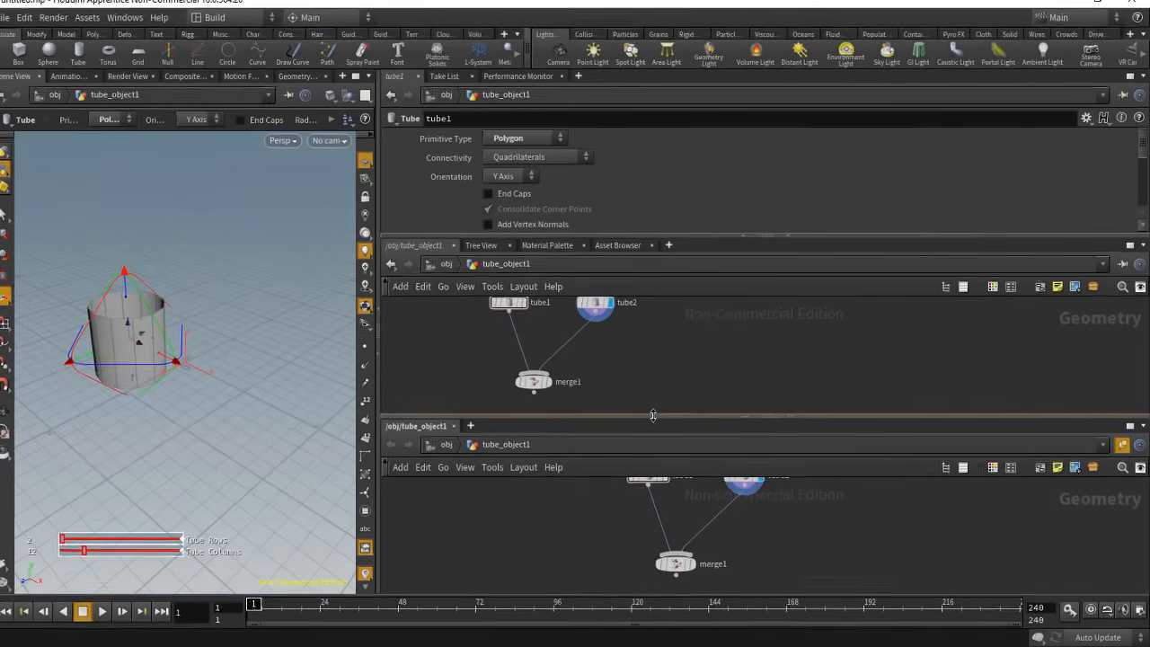
left_click_drag(536, 362, 539, 382)
key("ctrl+z")
left_click(464, 444)
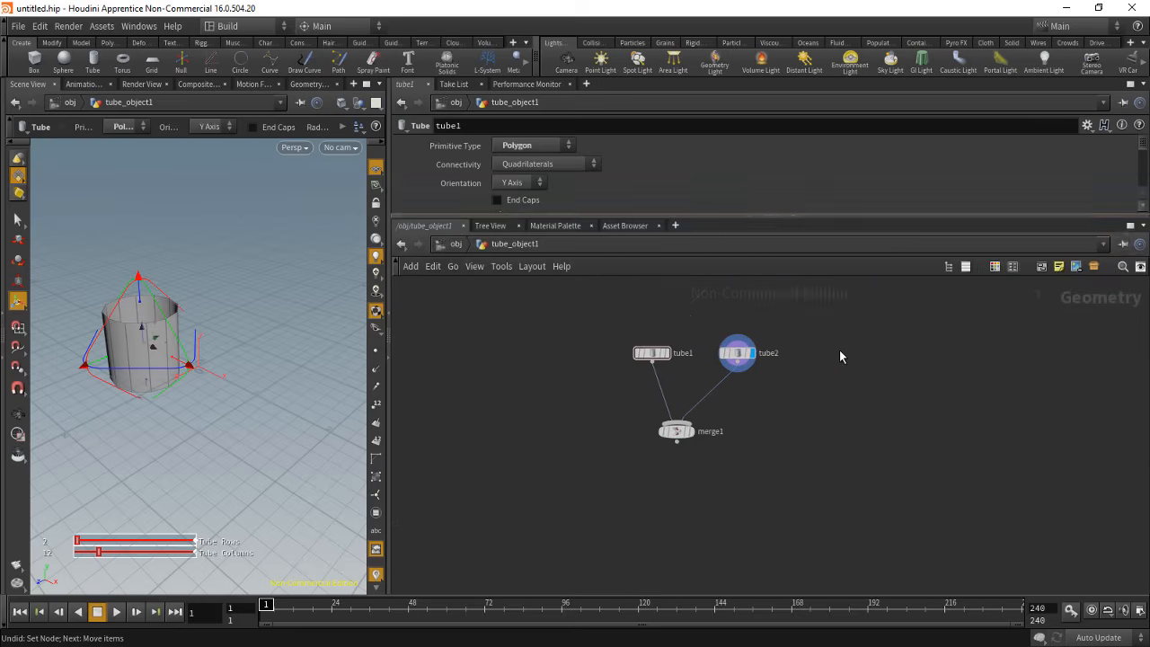
- Split the network editor into two side-by-side panes and frame the tube and merge nodes in both
key("alt+[")
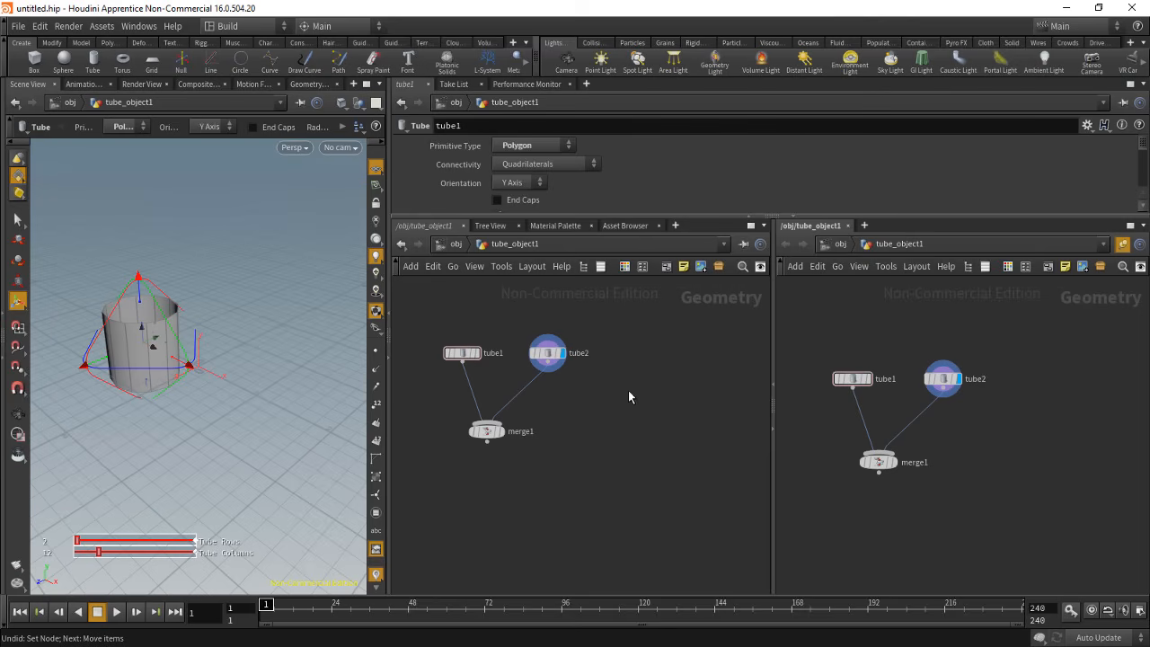
middle_click_drag(624, 413, 640, 472)
middle_click_drag(1065, 460, 1082, 480)
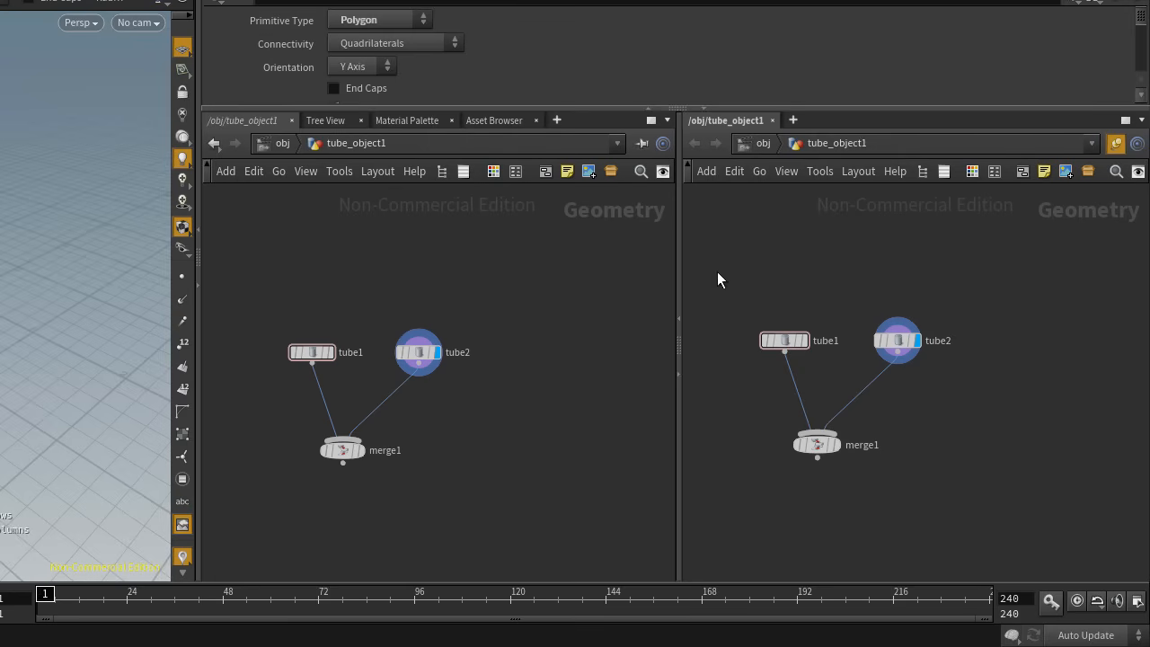
- Switch the original network pane to the mat context and on to another context, keeping the new pane on tube_object1
left_click(279, 145)
left_click(284, 143)
left_click(311, 214)
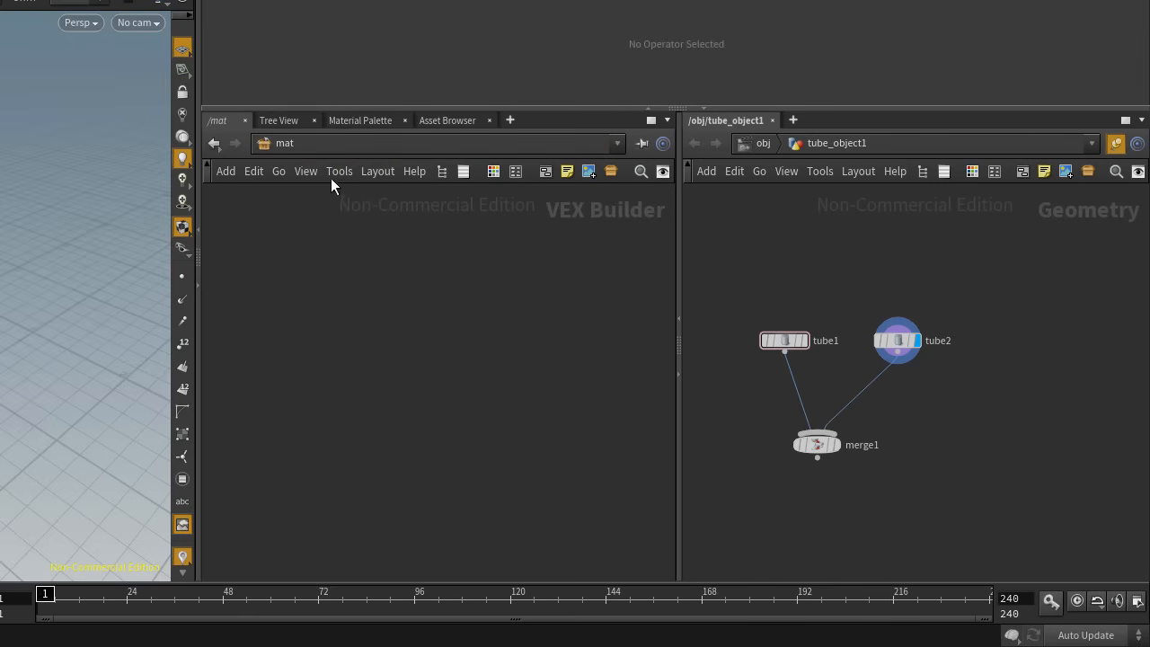
left_click(284, 143)
left_click(345, 231)
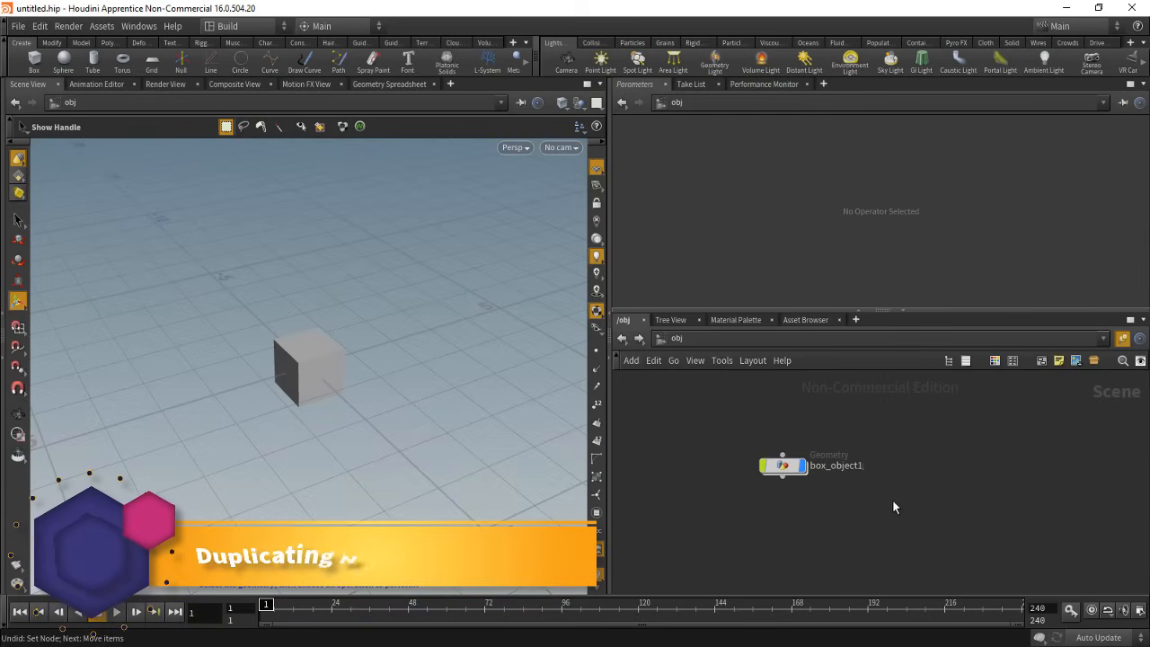
- Duplicate the box_object1 node beside the original, and duplicate the box1 node inside box_object1
mouse_move(786, 472)
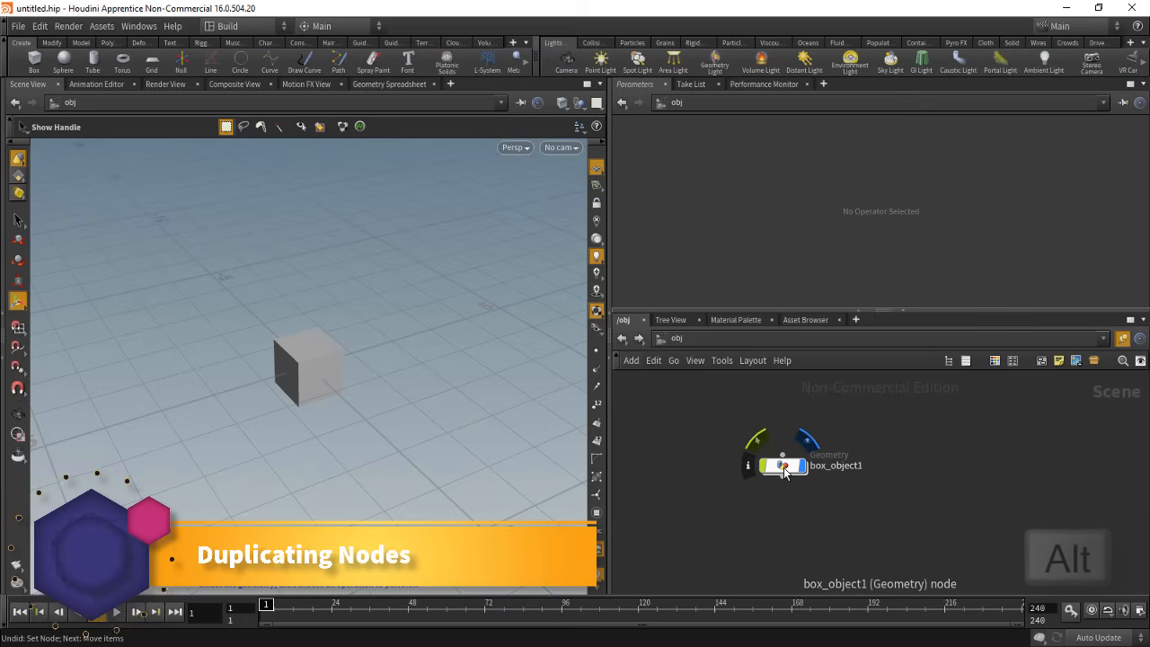
left_click_drag(784, 472, 963, 468, "alt")
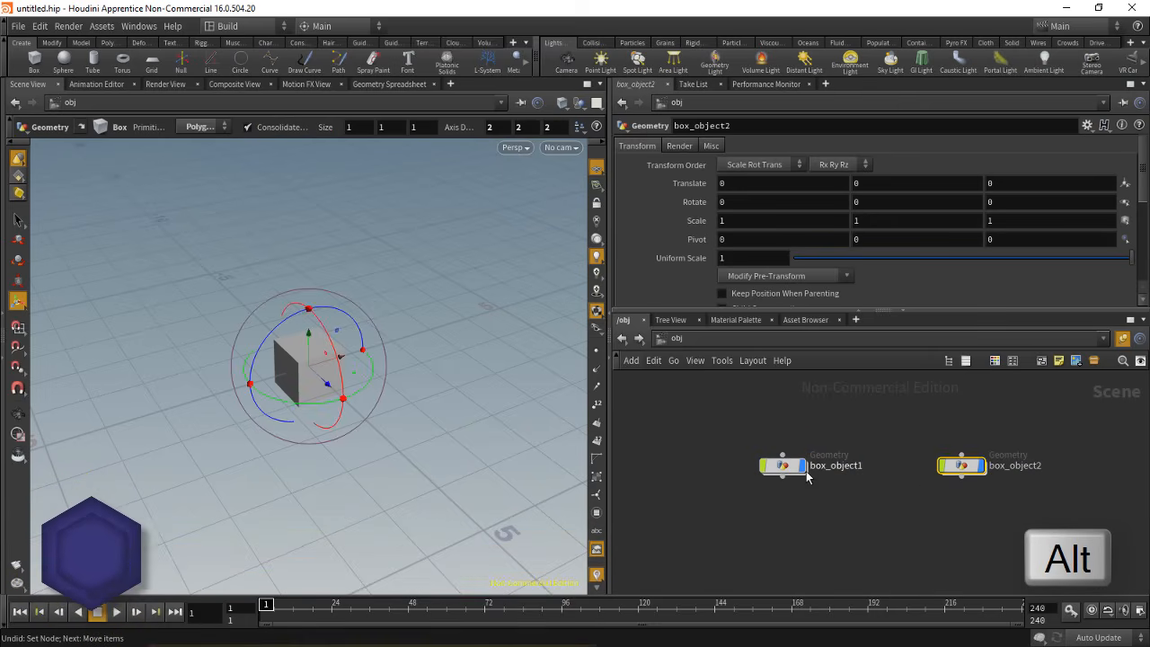
double_click(784, 467)
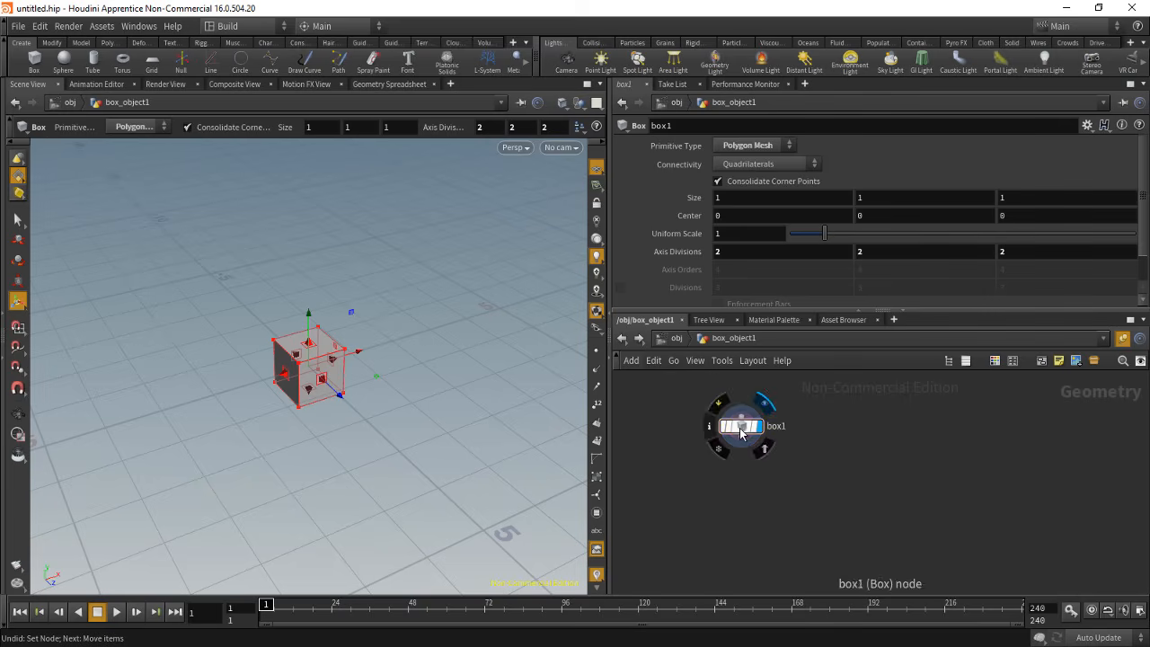
left_click_drag(741, 433, 775, 438)
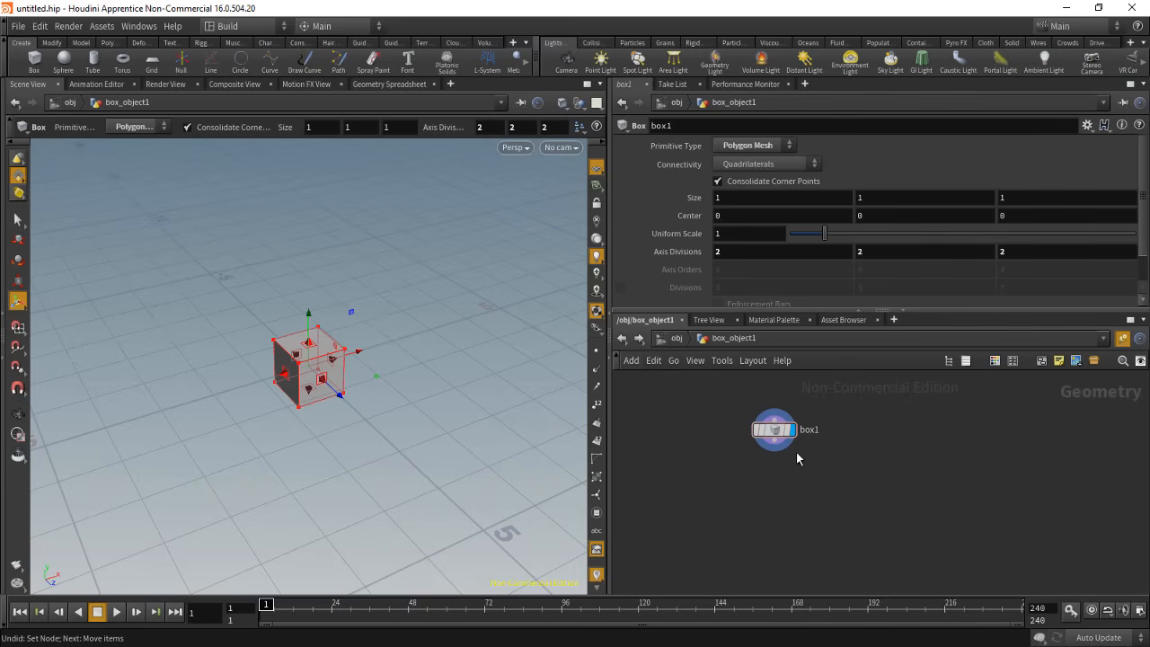
mouse_move(771, 432)
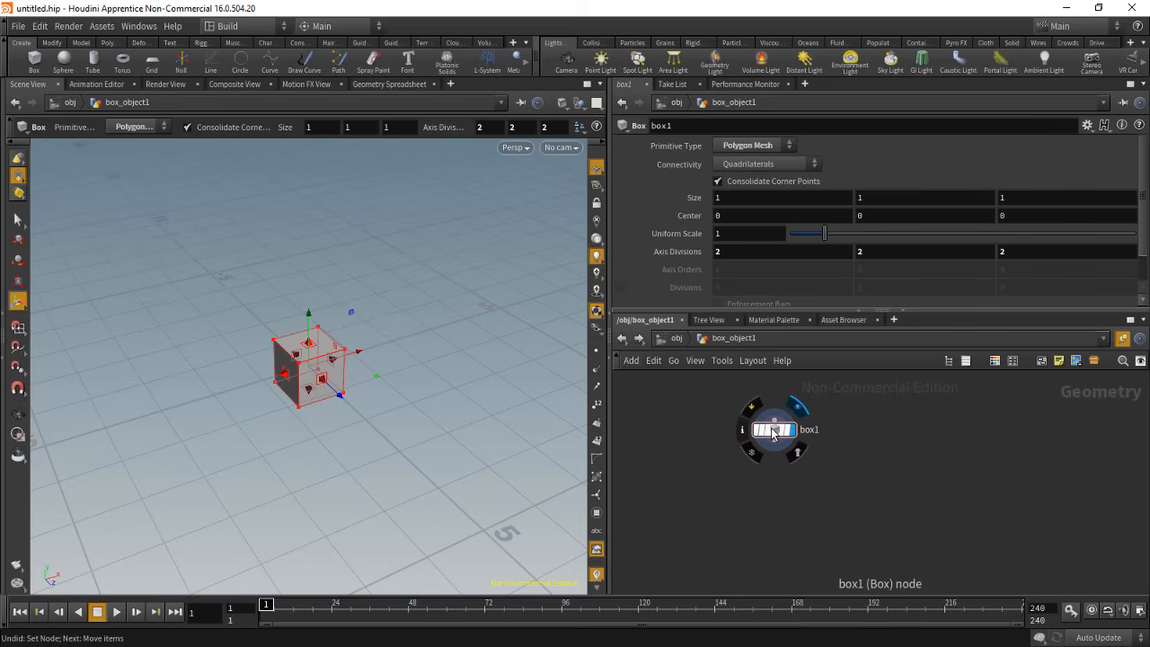
left_click_drag(774, 434, 918, 432, "alt")
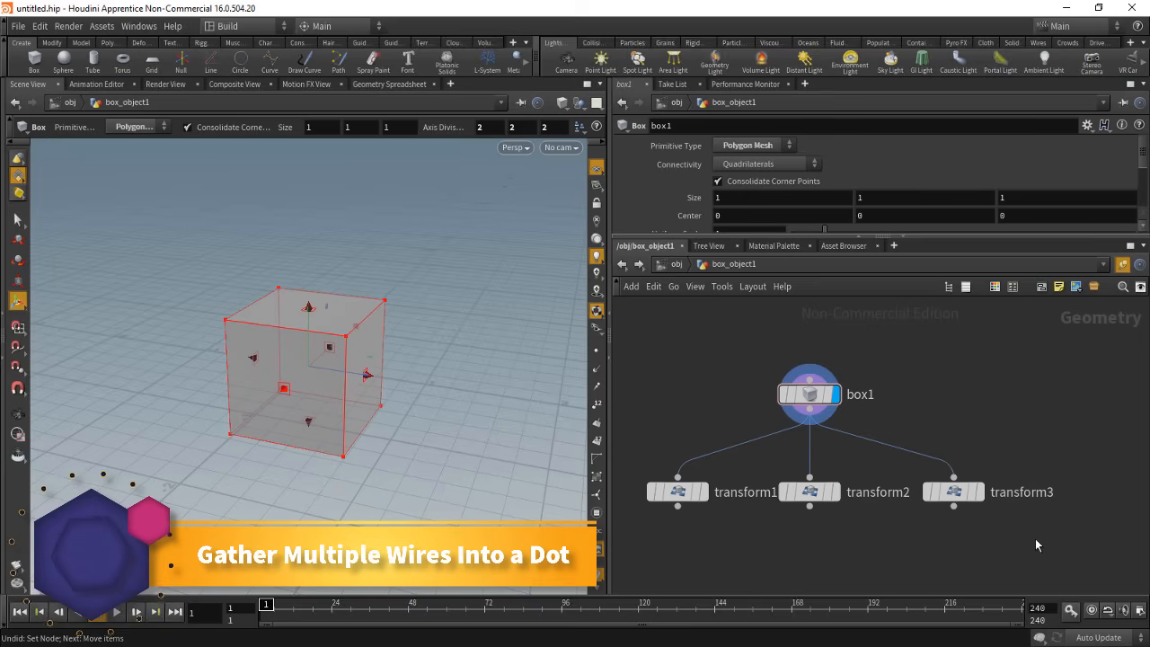
- Move the box1 node higher above the three transform nodes to make room along their wires
left_click_drag(1049, 537, 669, 455)
left_click(678, 438)
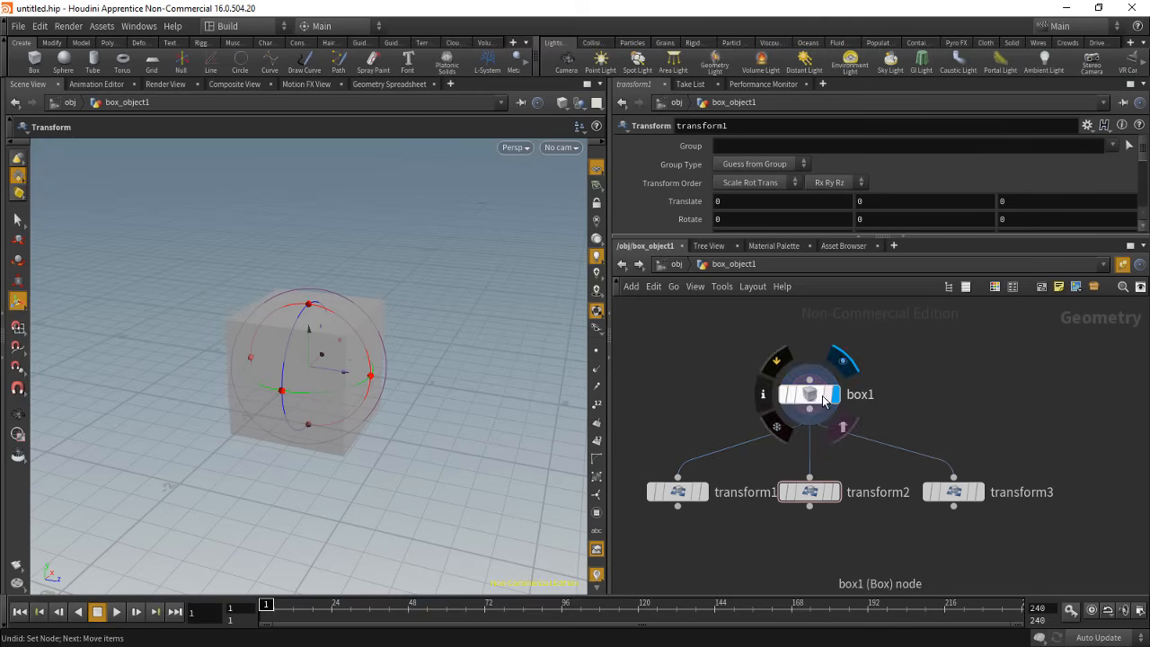
left_click_drag(817, 402, 818, 371)
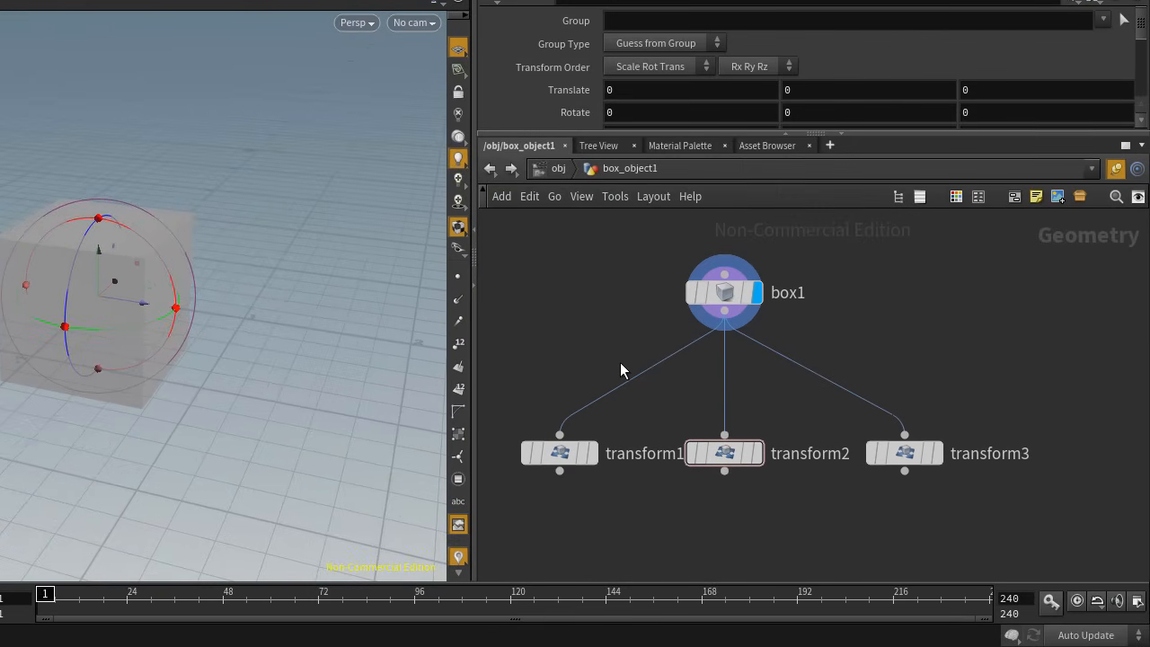
- Add a dot to the wire between box1 and transform1, reposition it, and delete it
key("alt")
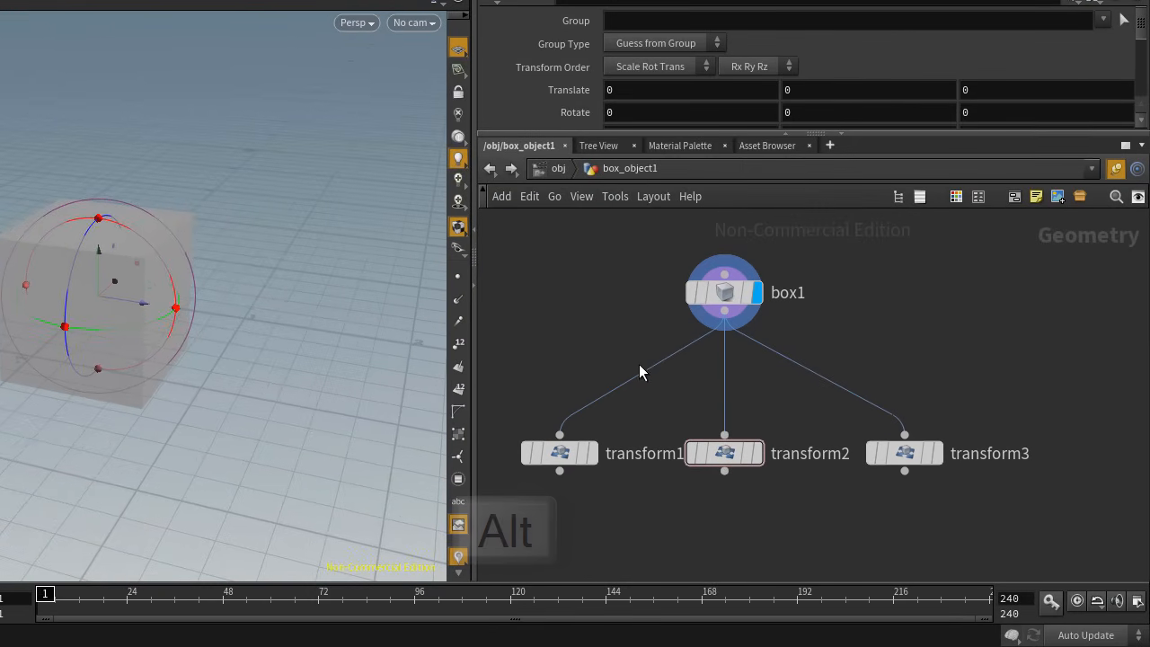
left_click(642, 369, "alt")
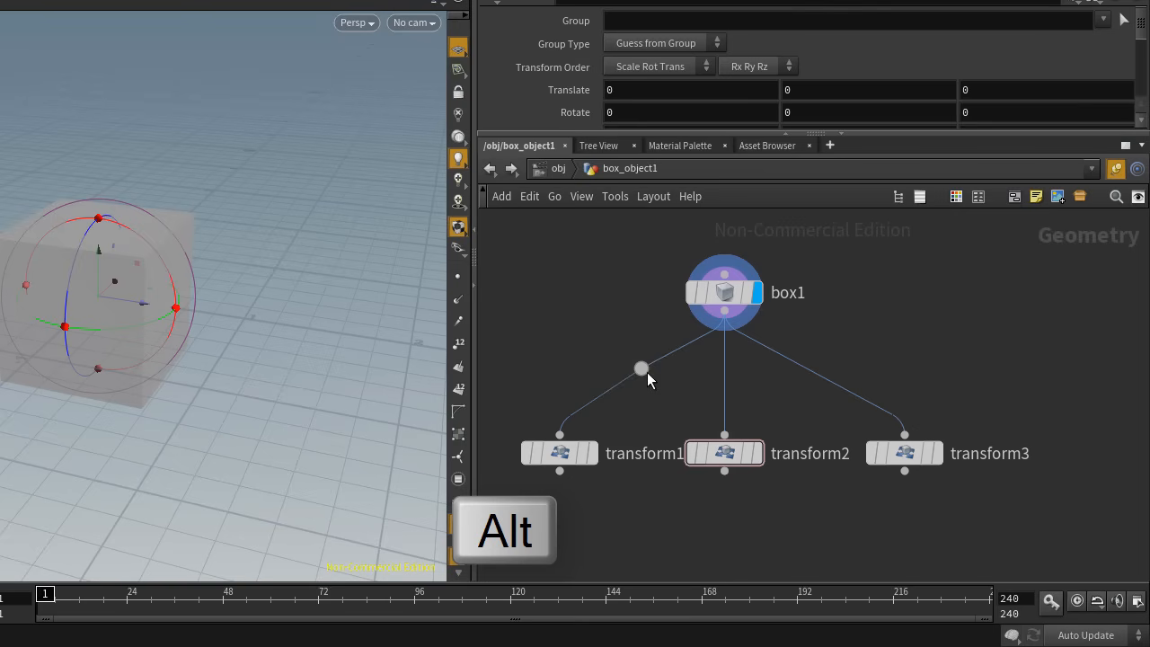
left_click_drag(641, 368, 606, 342)
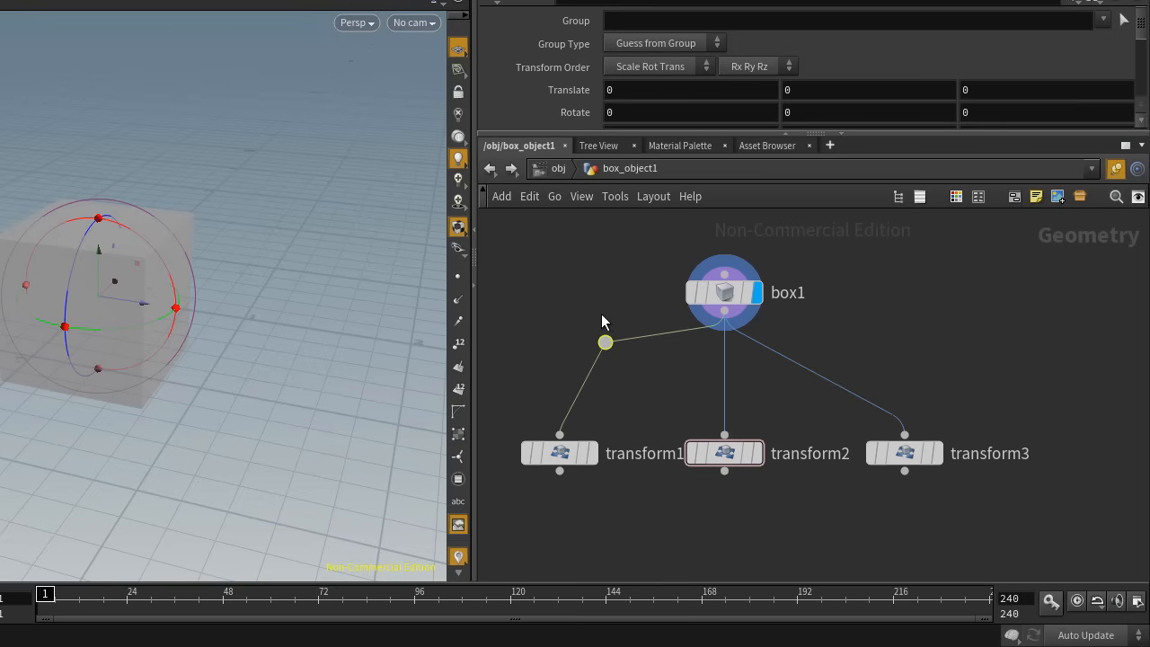
key("Delete")
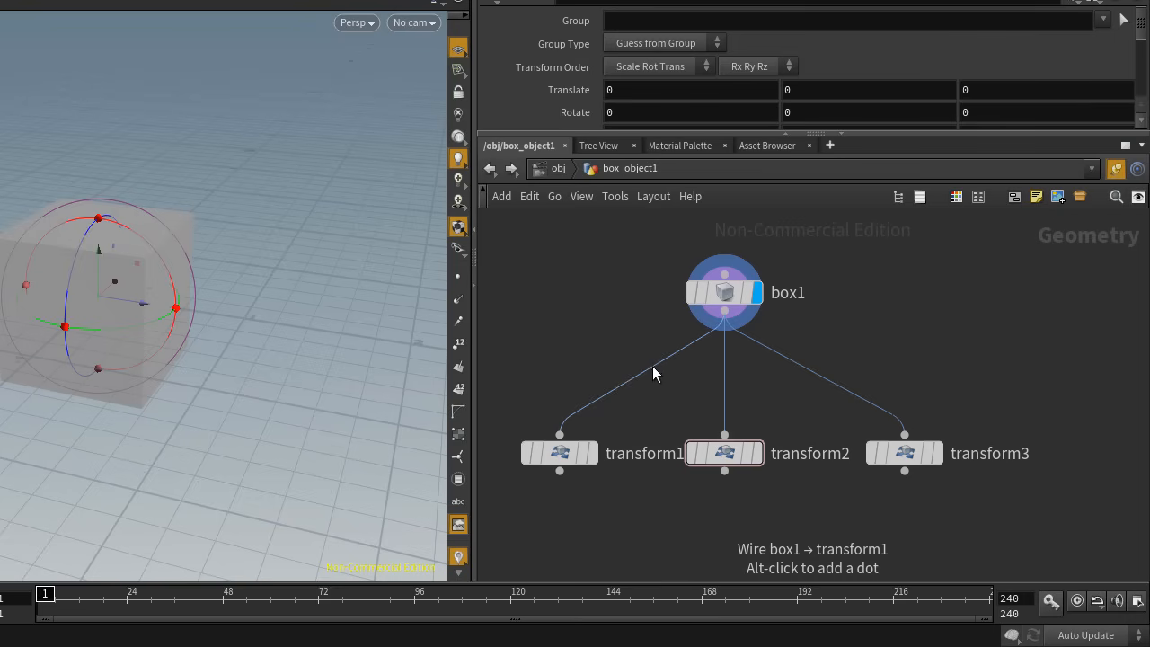
- Place a dot on the box1 to transform1 wire and move it onto the neighbouring wires to gather them
left_click(652, 364, "alt")
left_click_drag(653, 364, 726, 385)
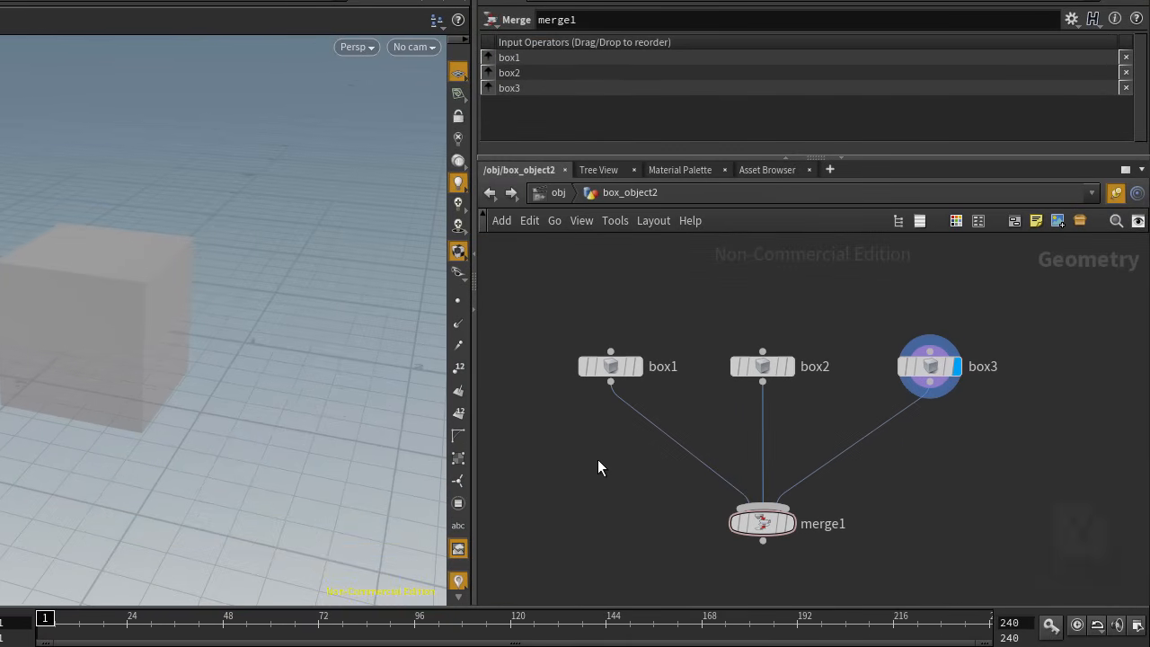
- Cut all three box wires running into merge1, and reconnect the three boxes to it in one operation
key("y")
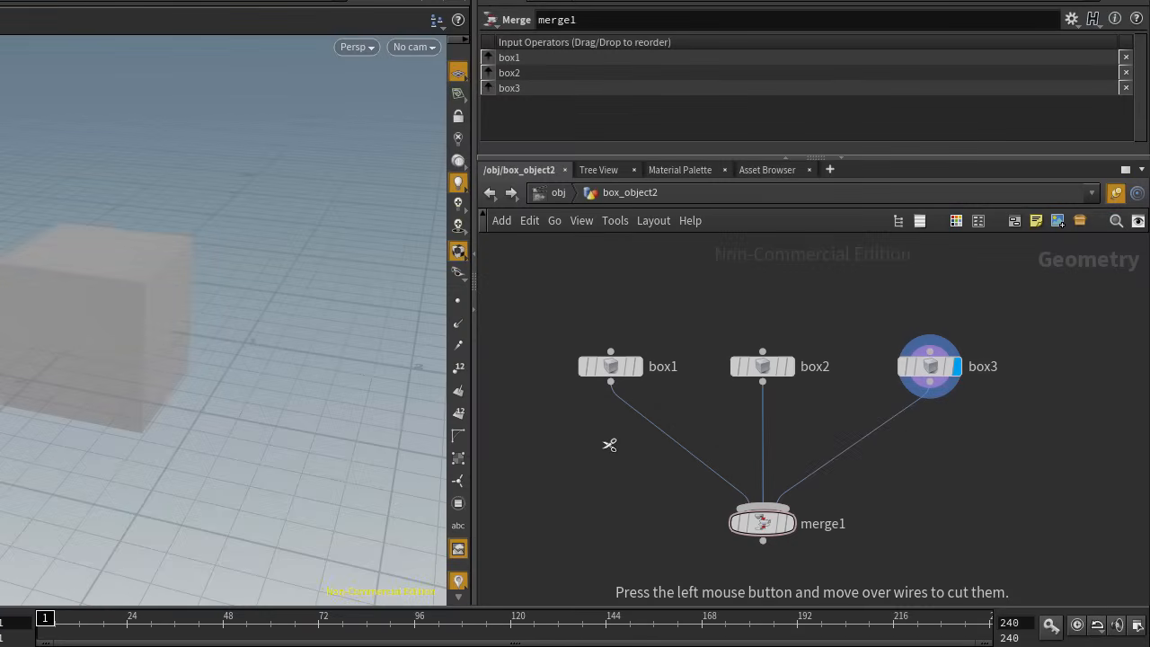
mouse_move(609, 445)
left_mouse_down()
mouse_move(835, 438)
mouse_move(905, 470)
mouse_move(778, 441)
mouse_move(662, 477)
mouse_move(868, 472)
mouse_move(887, 487)
left_mouse_up()
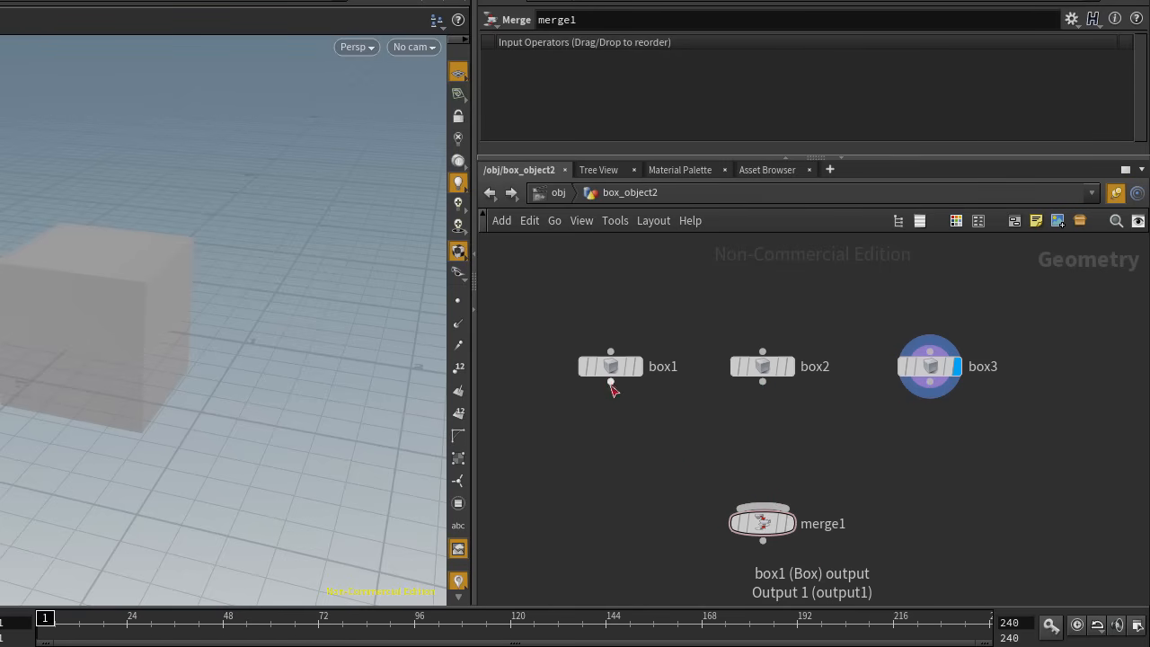
left_click_drag(549, 321, 979, 422)
mouse_move(928, 383)
left_mouse_down()
mouse_move(803, 490)
mouse_move(763, 503)
left_mouse_up()
- Cut the box1 and box3 wires into merge1, and wire all three selected boxes to it together
left_click_drag(625, 454, 697, 370)
left_click_drag(835, 441, 895, 490)
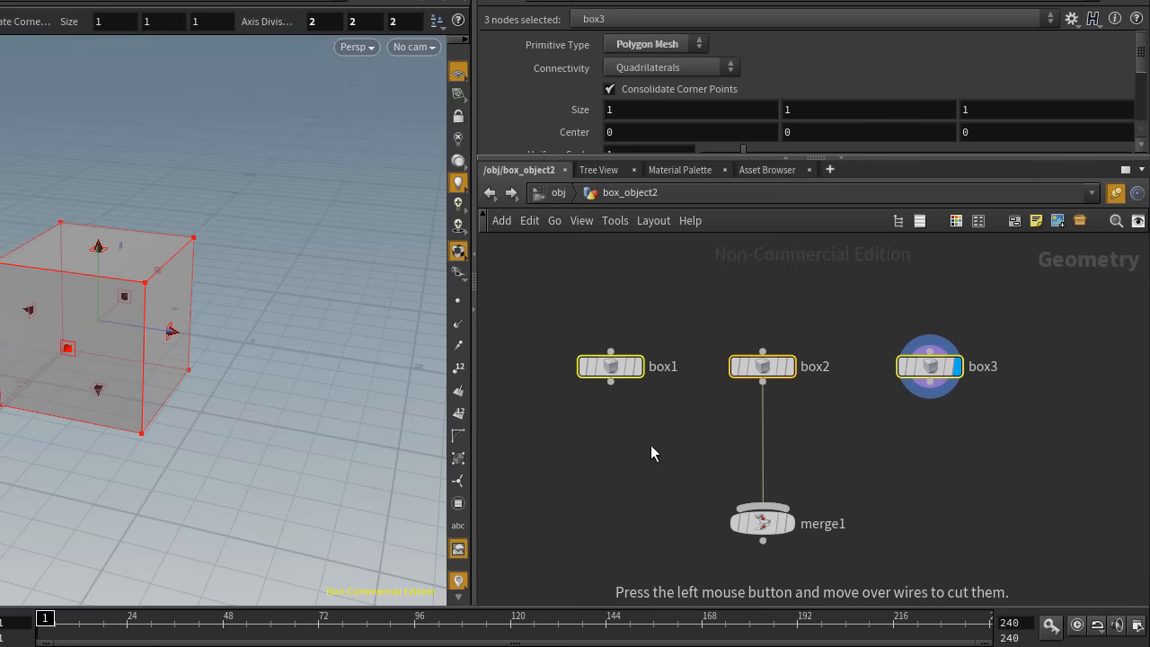
mouse_move(539, 323)
left_mouse_down()
mouse_move(956, 431)
mouse_move(763, 505)
left_mouse_up()
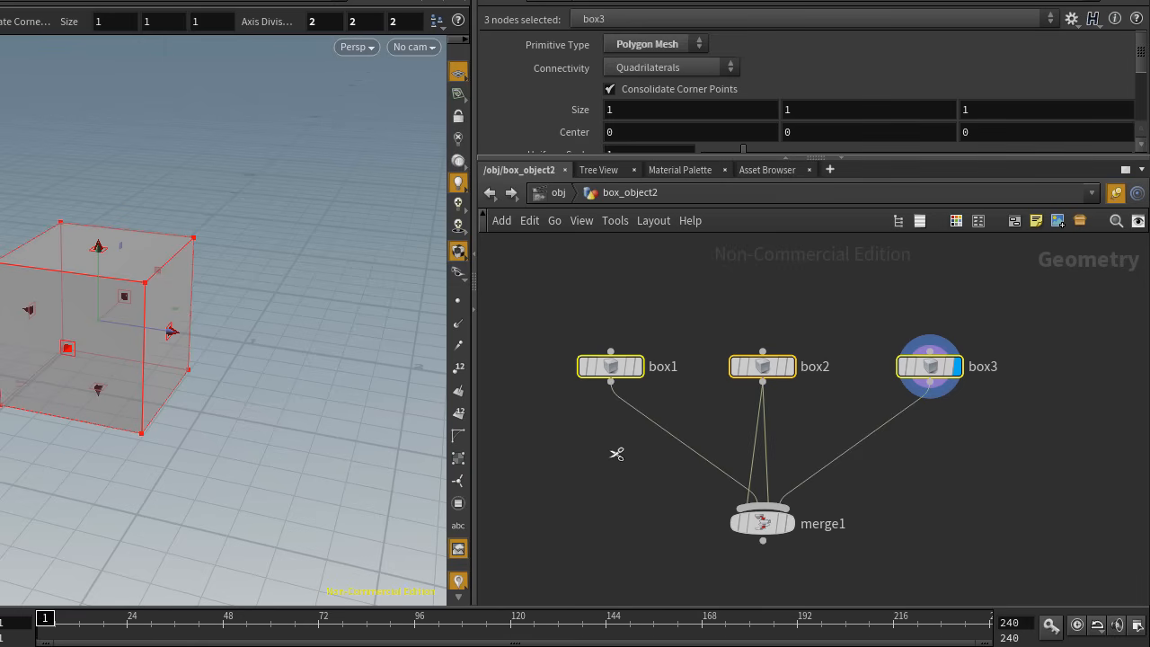
- Cut every wire running from the boxes into merge1
left_click_drag(580, 454, 970, 458)
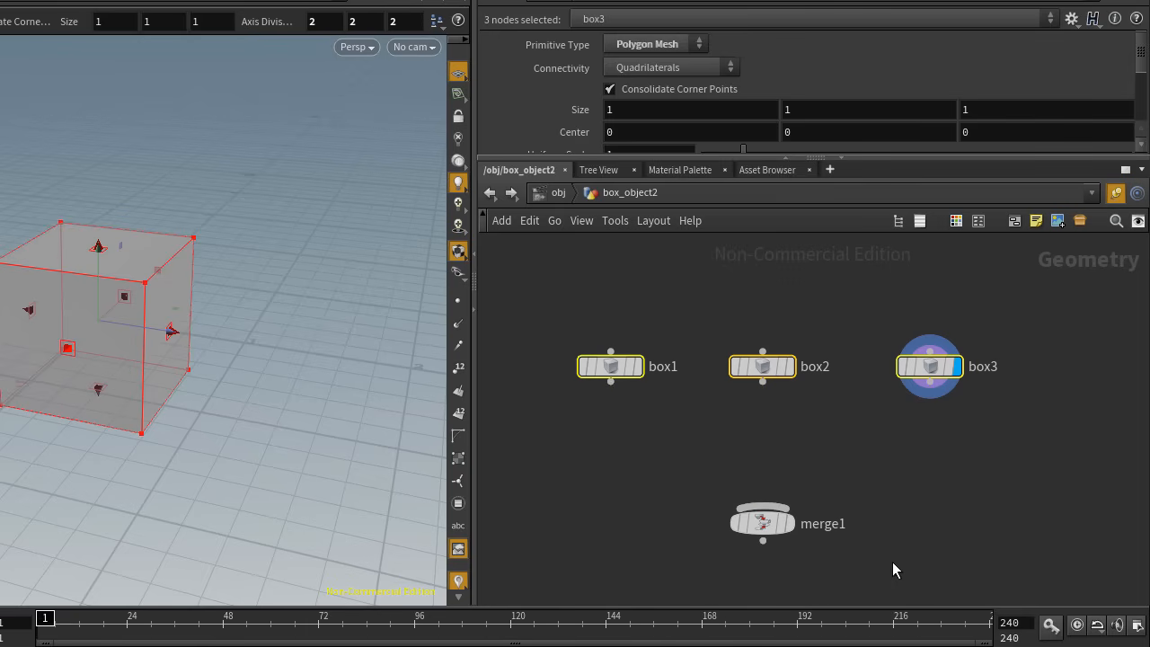
left_click(892, 561)
- Select box1, box2 and box3 and wire them all into merge1 at once
left_click_drag(522, 315, 973, 416)
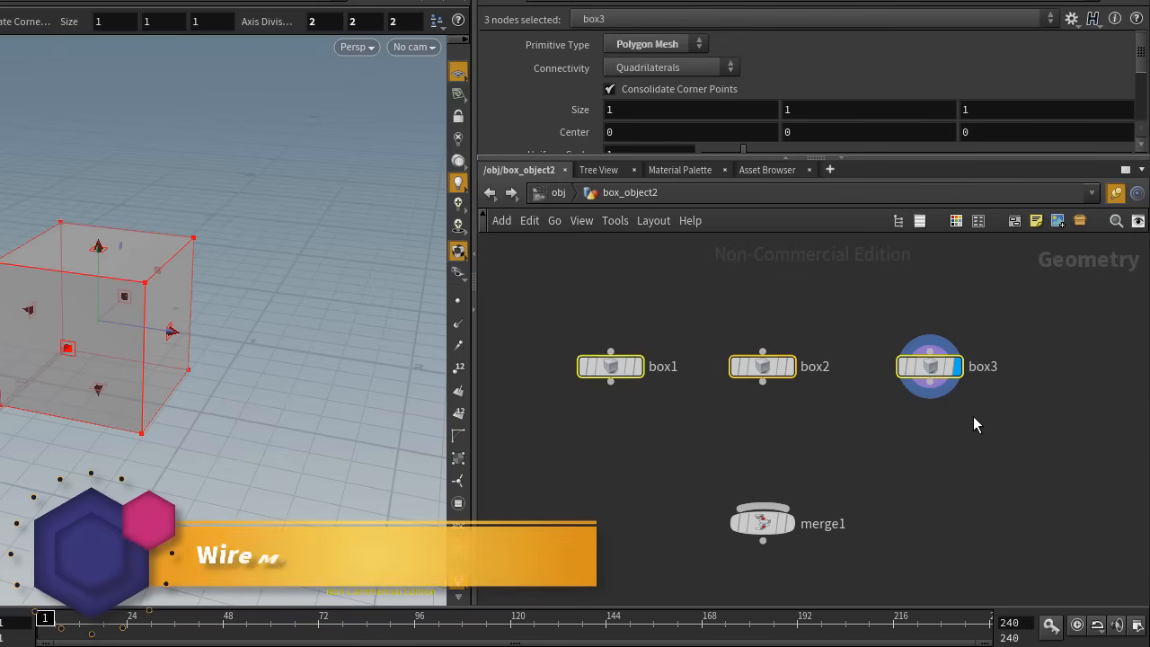
left_click_drag(570, 325, 1056, 442)
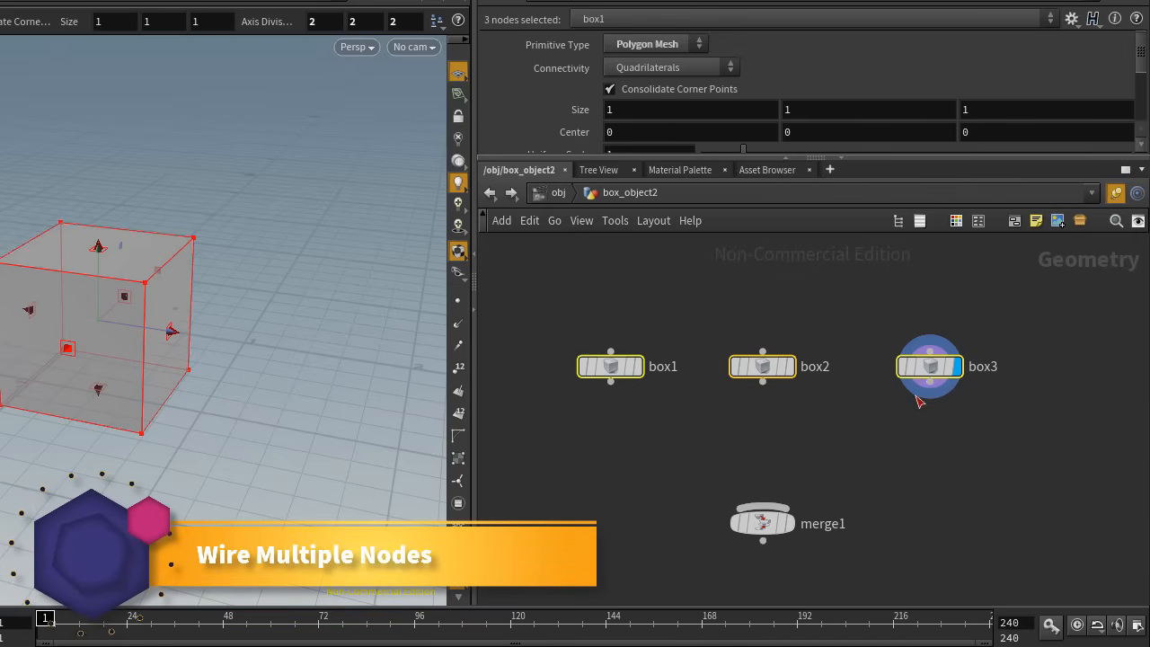
left_click_drag(932, 389, 769, 509)
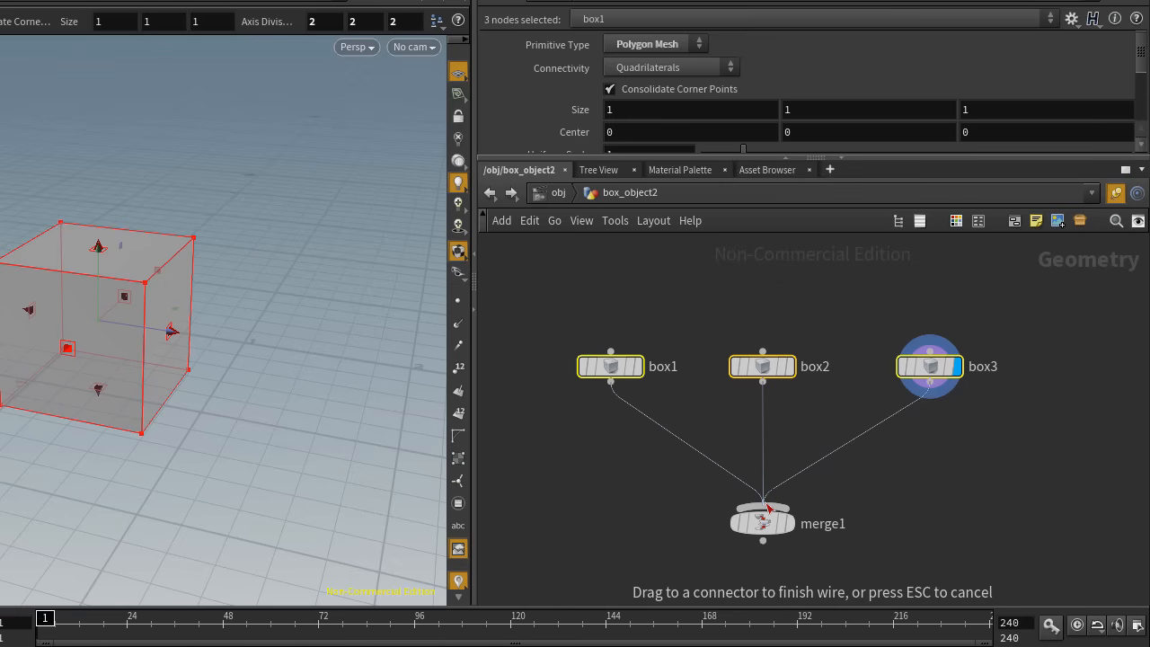
left_click_drag(768, 508, 768, 509)
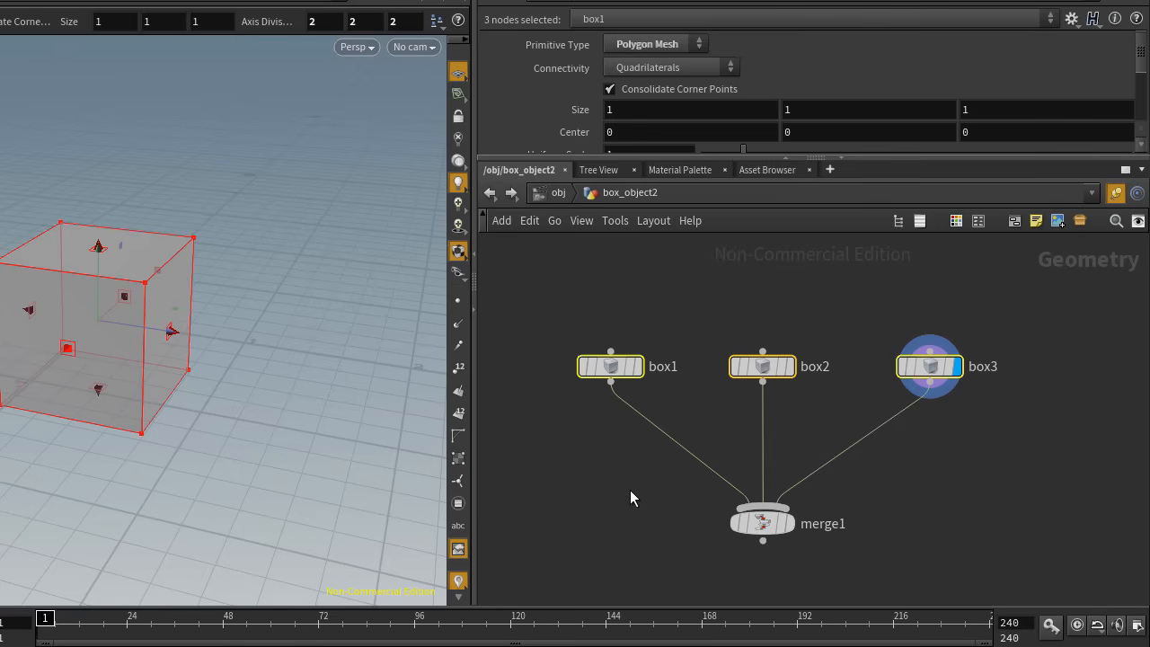
- Deselect the boxes and slice through all their wires to merge1 in a single cut
left_click(628, 414)
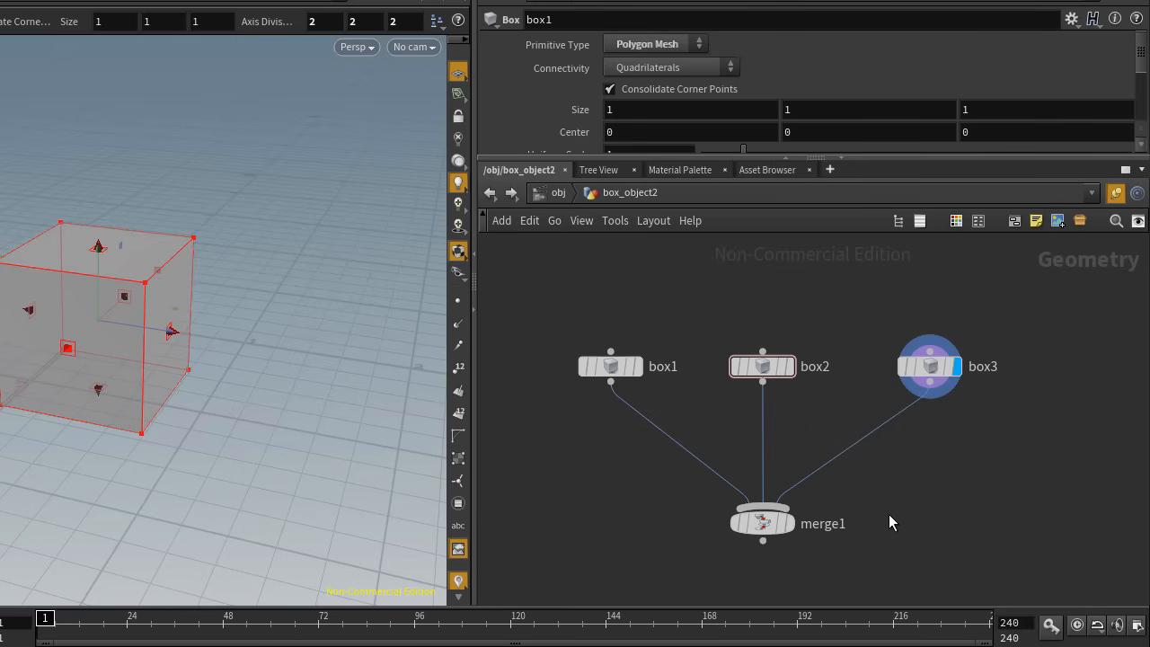
key("y")
left_click_drag(652, 446, 992, 519)
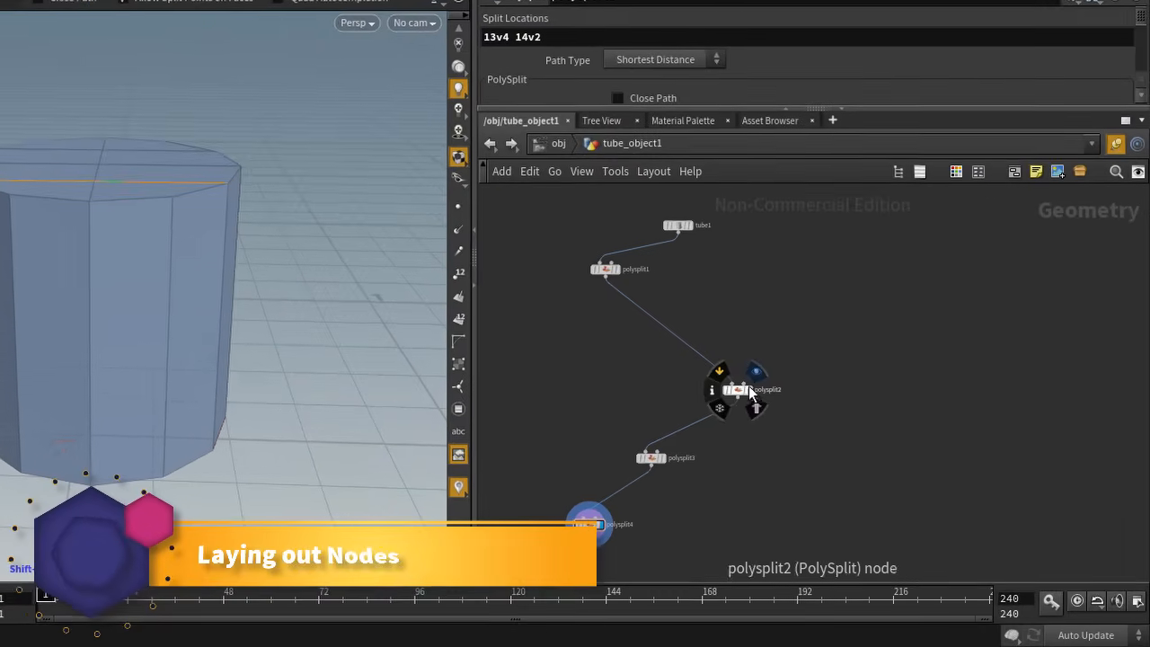
- Line up polysplit1, polysplit2, polysplit3 and polysplit4 by hand in a roughly vertical column beneath tube1
left_click_drag(785, 418, 742, 420)
mouse_move(691, 392)
left_mouse_down()
mouse_move(649, 398)
mouse_move(680, 403)
left_mouse_up()
left_click_drag(608, 271, 678, 309)
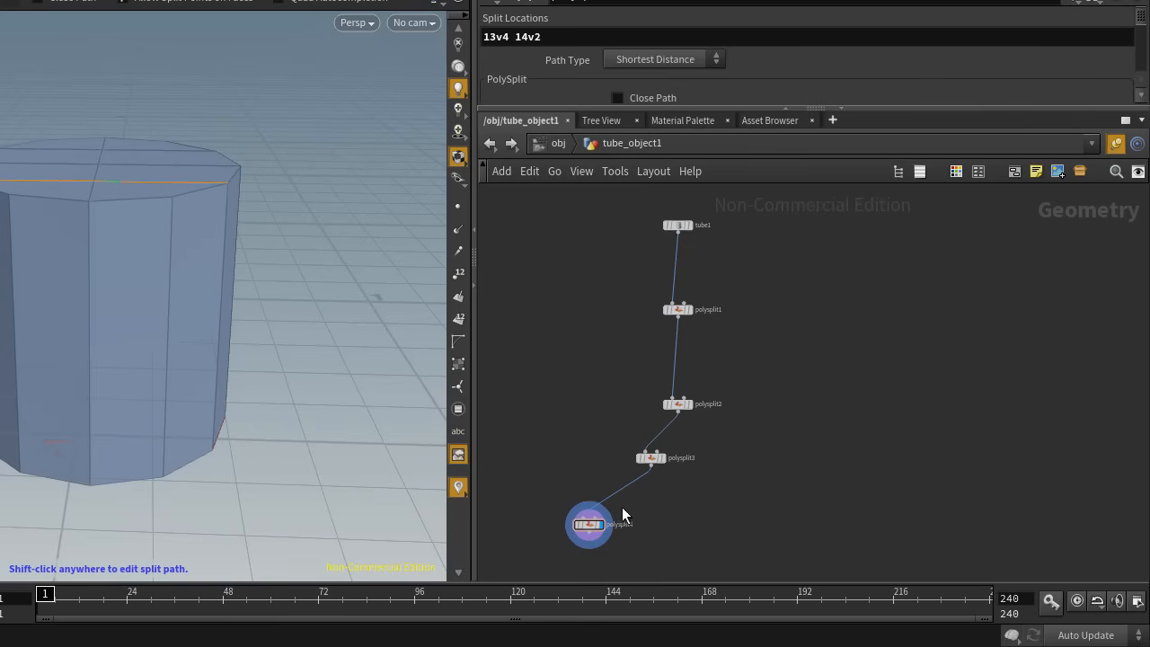
left_click_drag(649, 459, 676, 481)
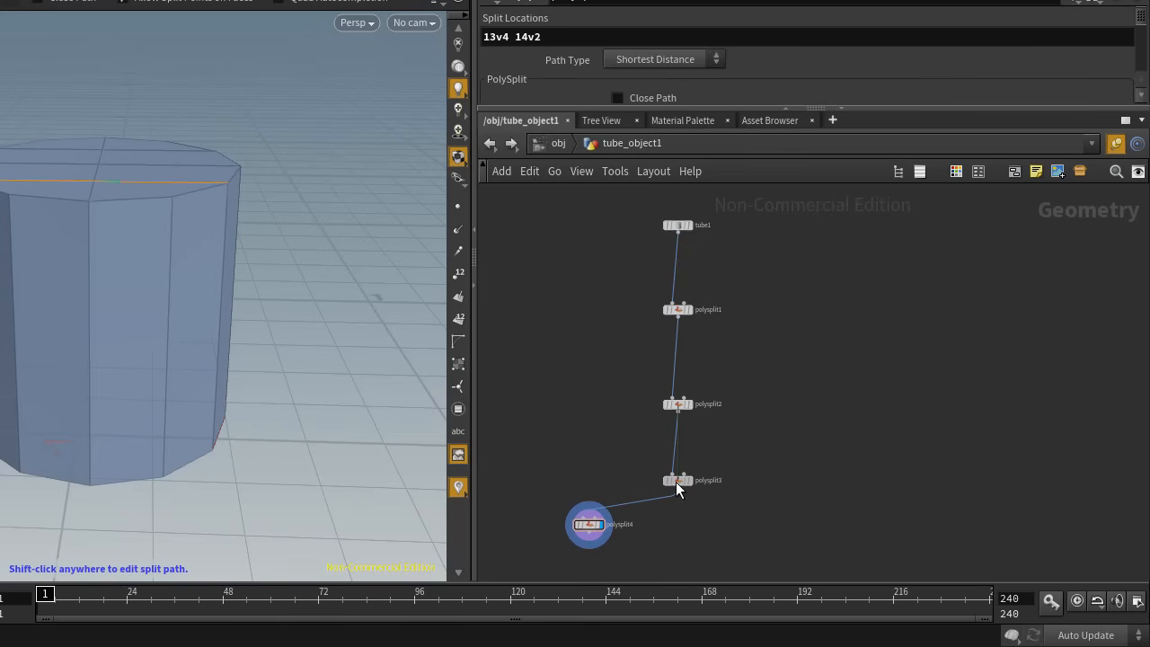
left_click_drag(584, 528, 673, 507)
- Scatter the four polysplit nodes into a zigzag by offsetting them alternately to either side of the column
scroll(758, 459, "up", 3)
scroll(762, 478, "down", 4)
middle_click_drag(764, 426, 735, 467)
left_click_drag(654, 337, 588, 339)
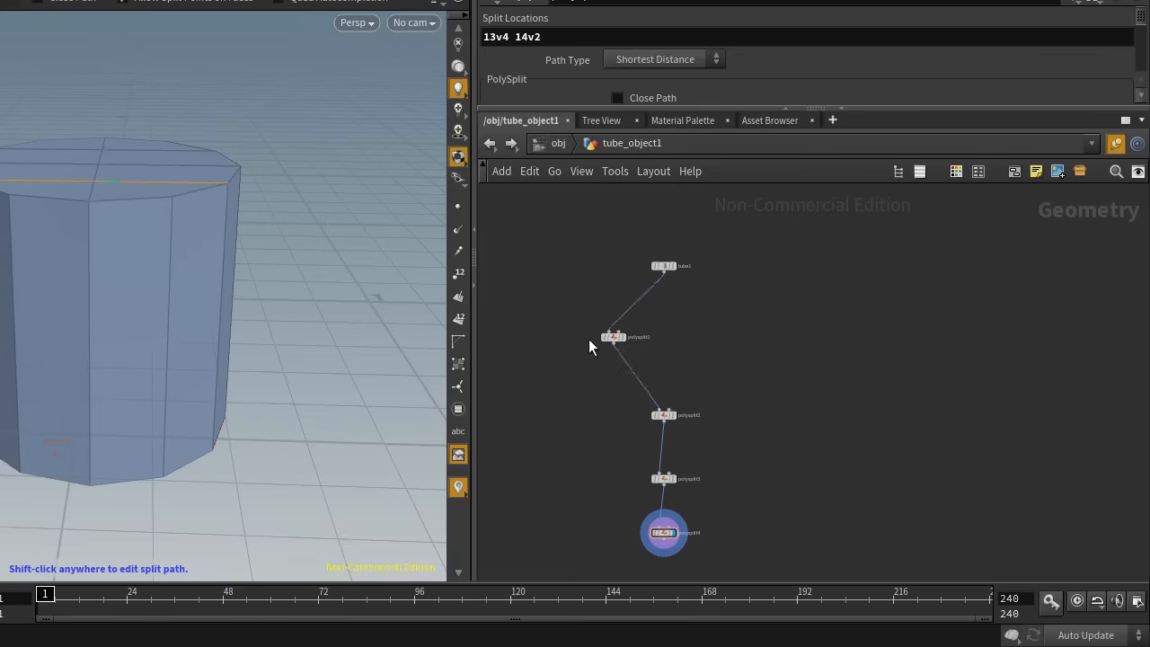
left_click_drag(665, 415, 716, 415)
left_click_drag(666, 485, 611, 457)
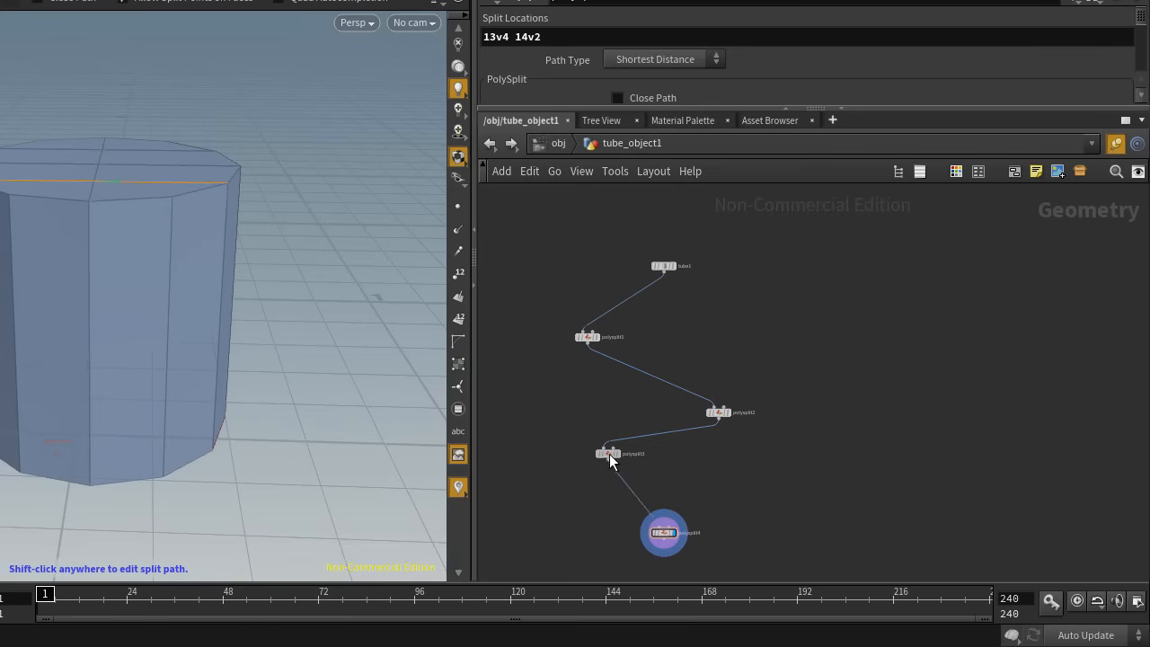
left_click_drag(665, 533, 676, 526)
- Align all nodes upstream of polysplit4 in a vertical column above it, and undo the alignment
key("a")
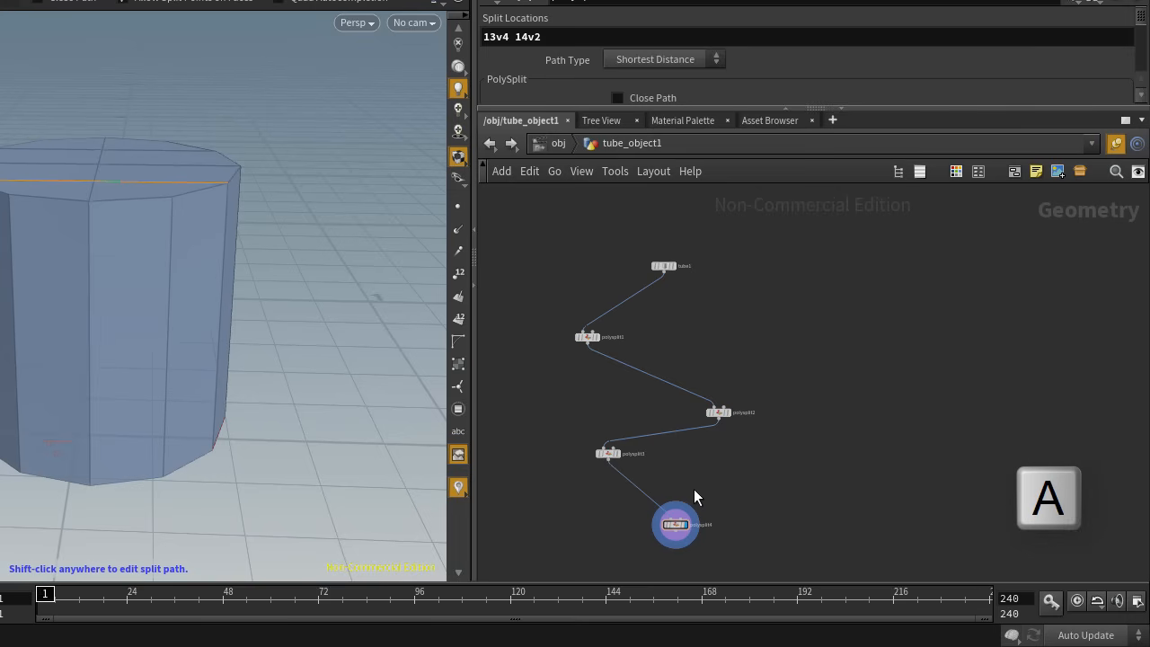
mouse_move(675, 525)
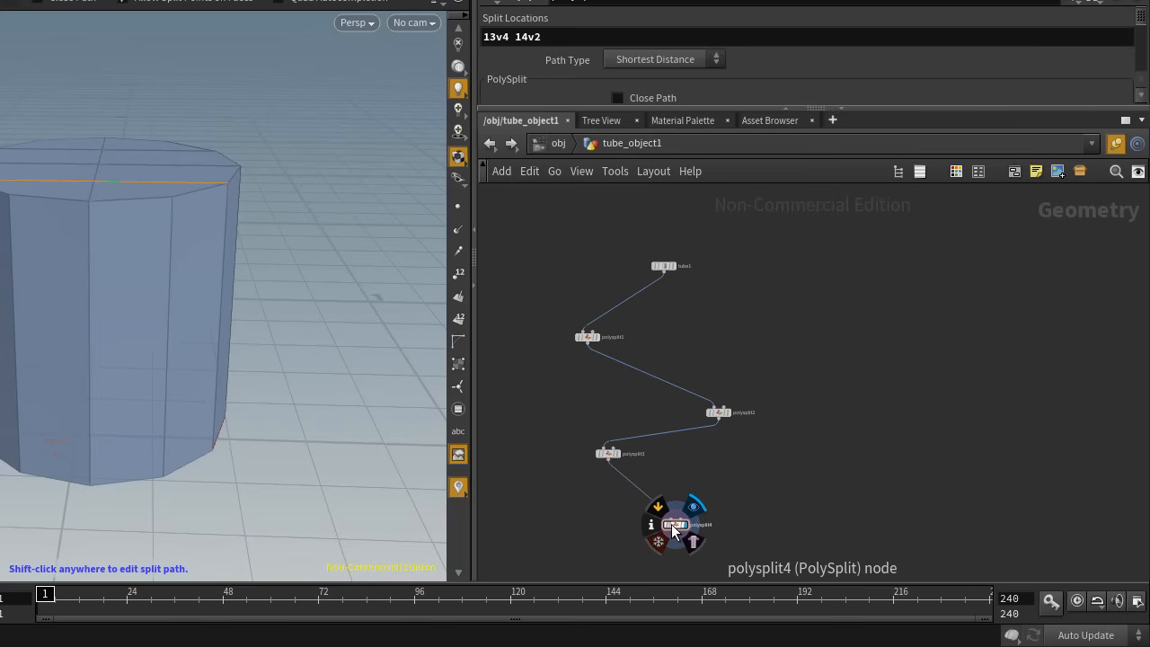
key("a")
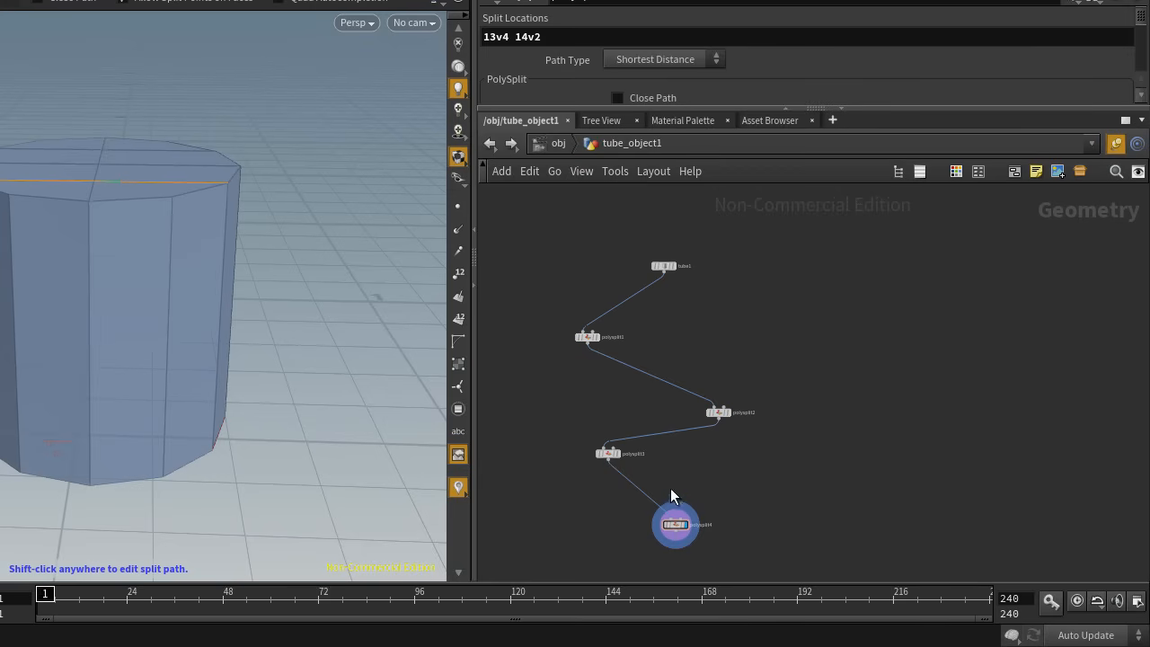
key("l")
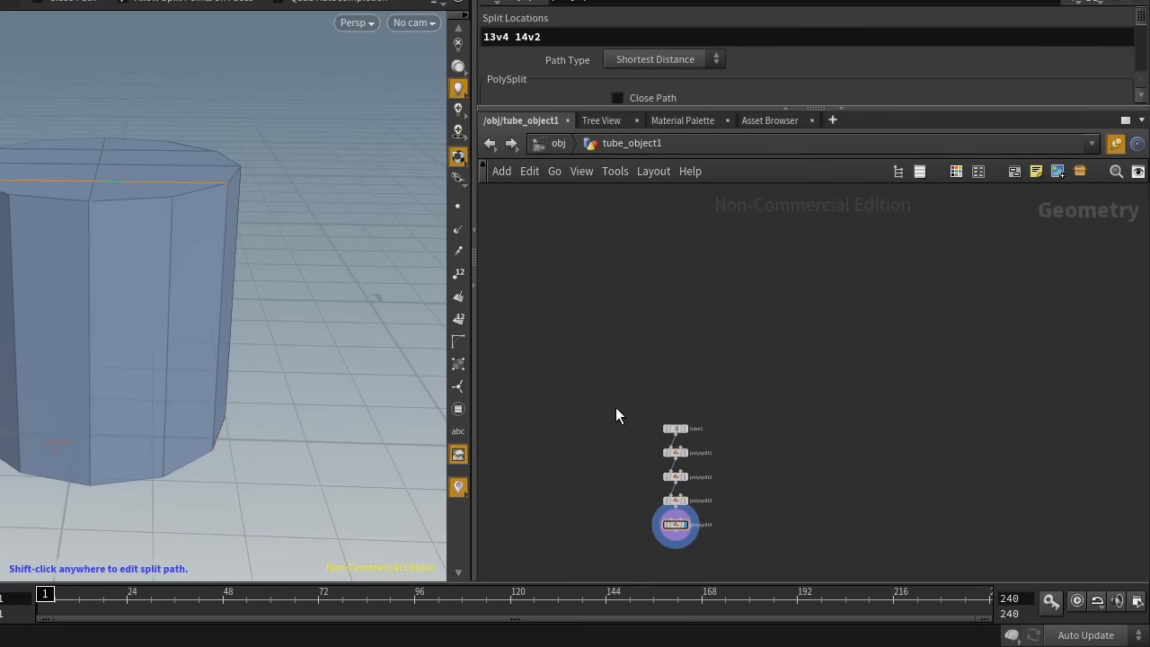
key("ctrl+z")
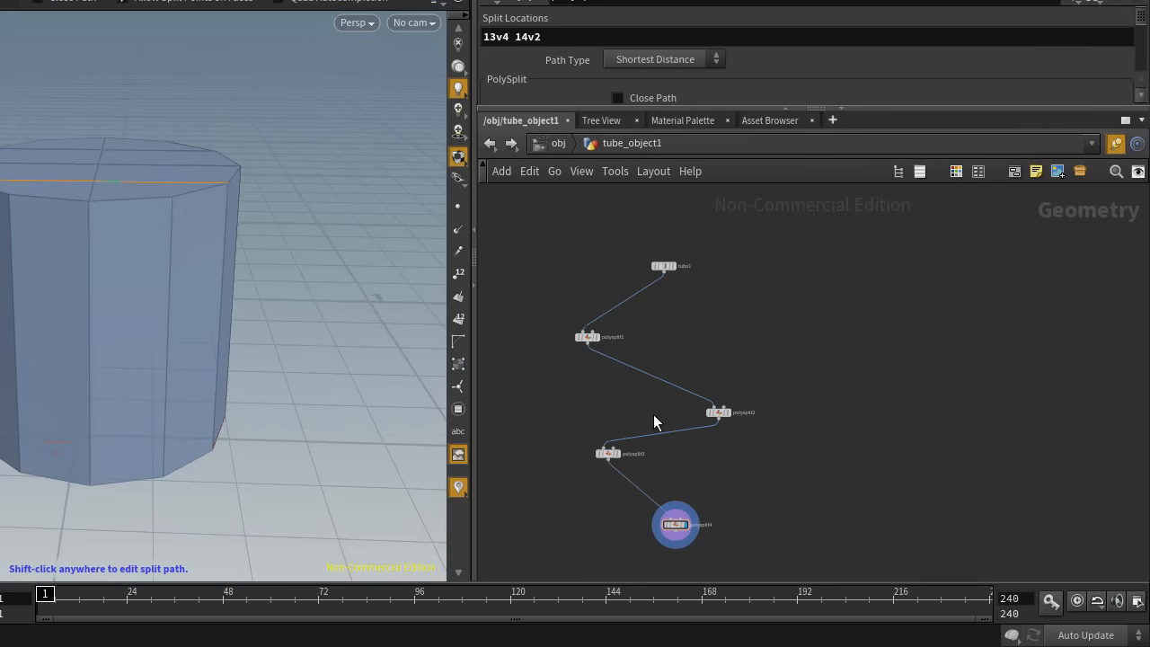
- Align all nodes downstream of polysplit1 in a vertical column below it, and undo the alignment
mouse_move(590, 339)
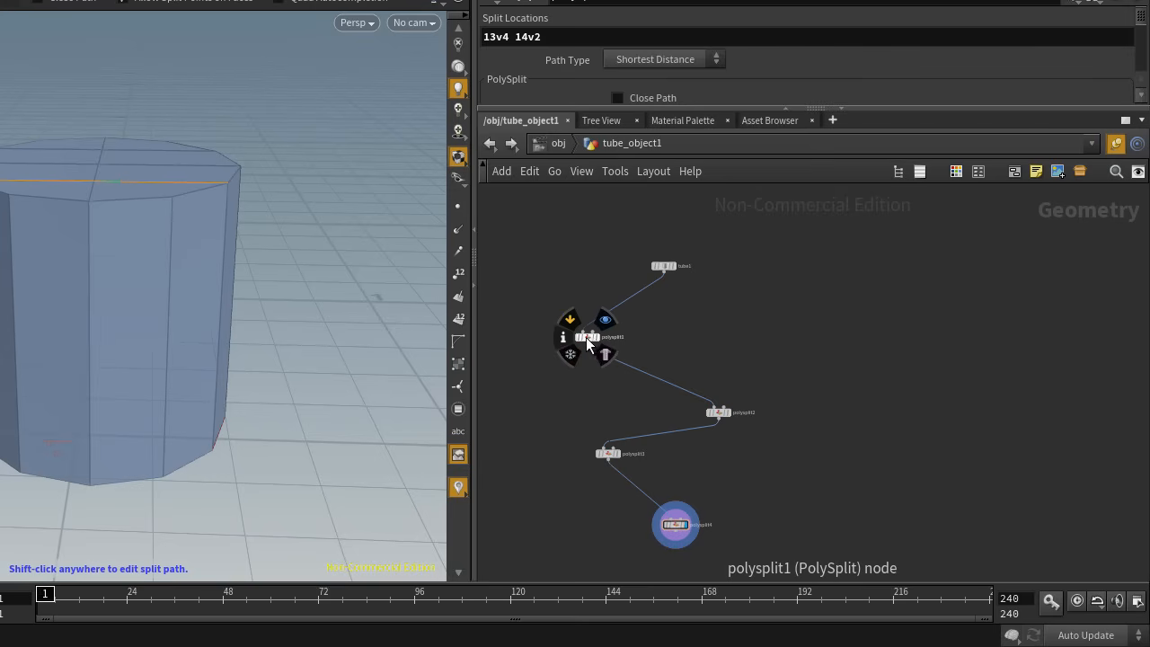
key("l")
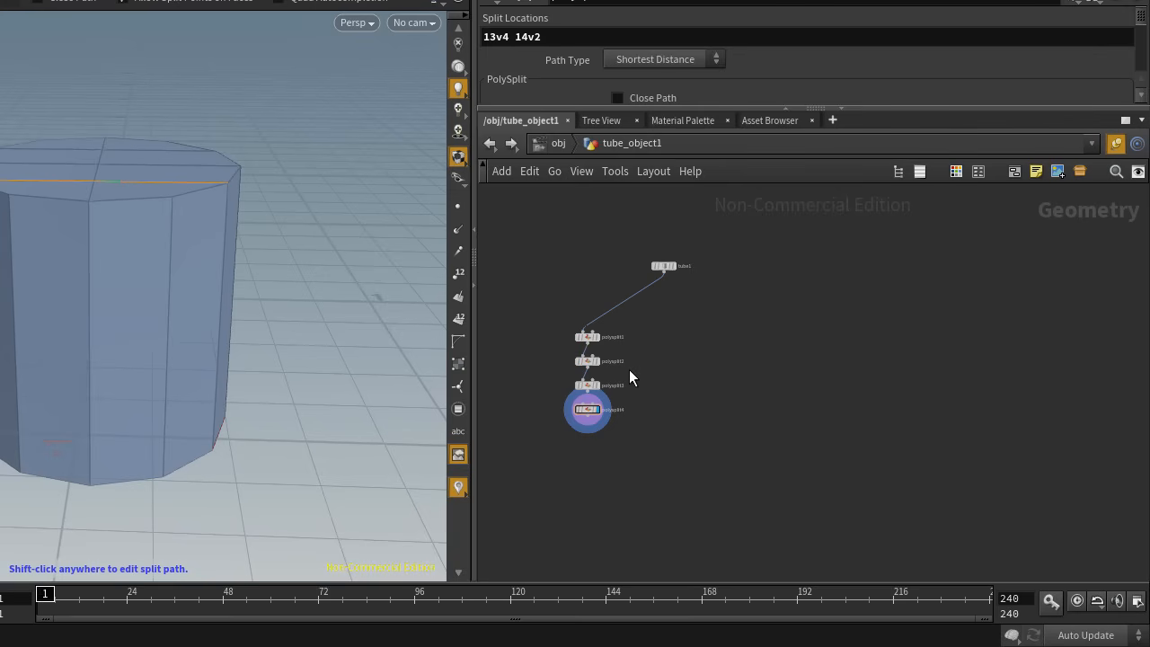
key("ctrl+z")
- Align the upstream nodes to the left of polysplit2 and the downstream nodes to its right, forming one horizontal row
mouse_move(716, 411)
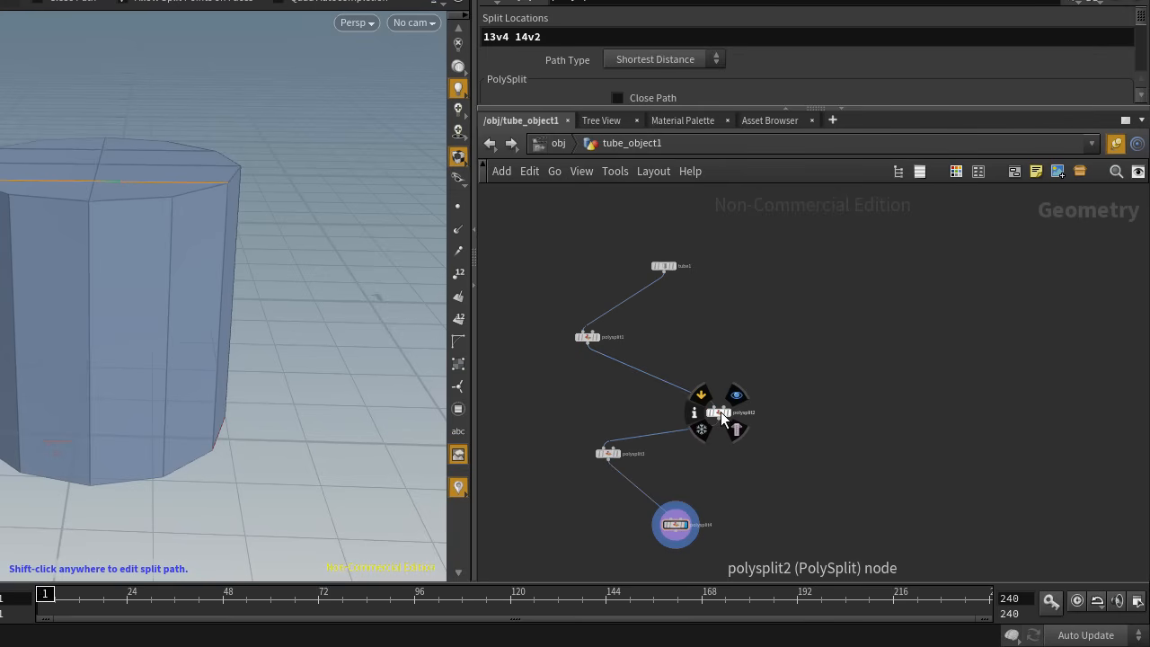
key("a")
left_click_drag(721, 411, 574, 402)
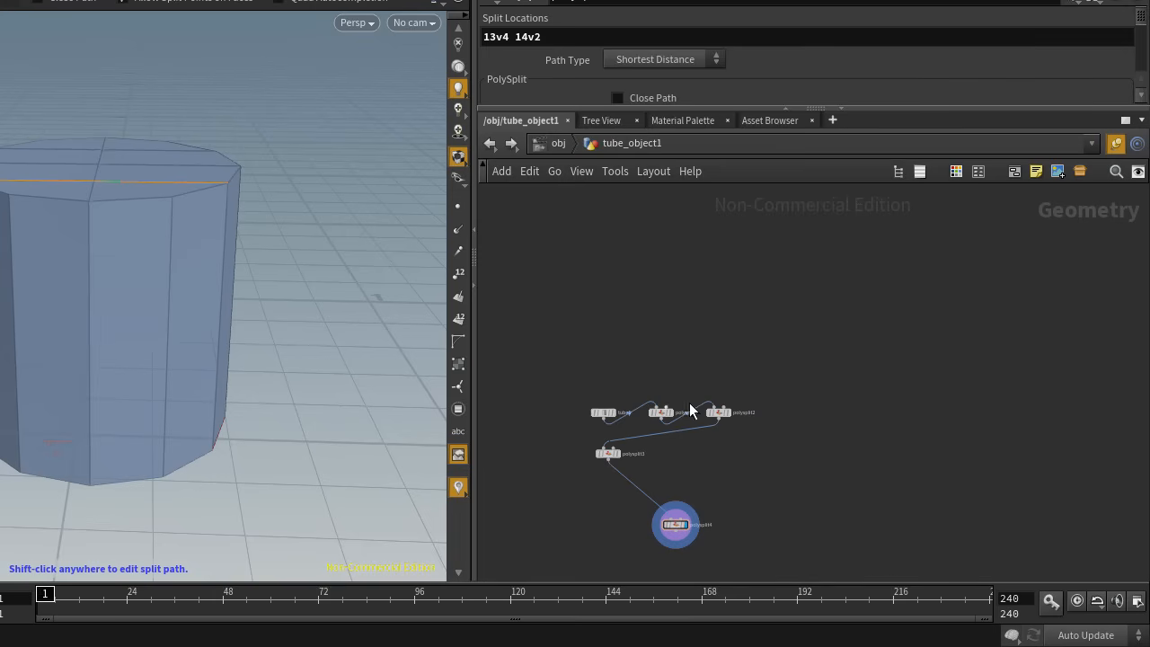
key("a")
left_click_drag(716, 419, 806, 414)
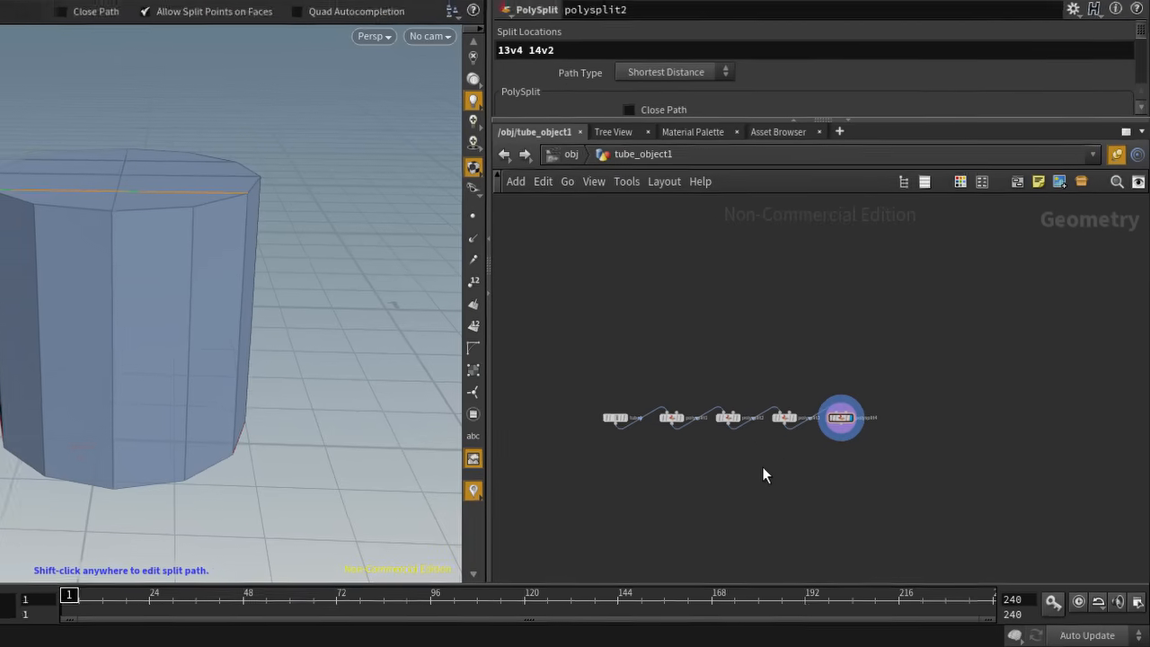